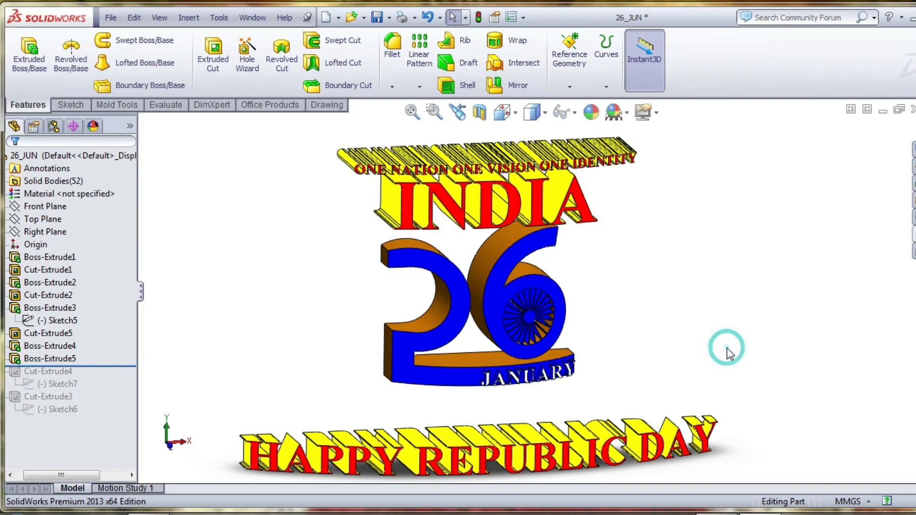
key("ctrl+1")
scroll(556, 360, "down", 3)
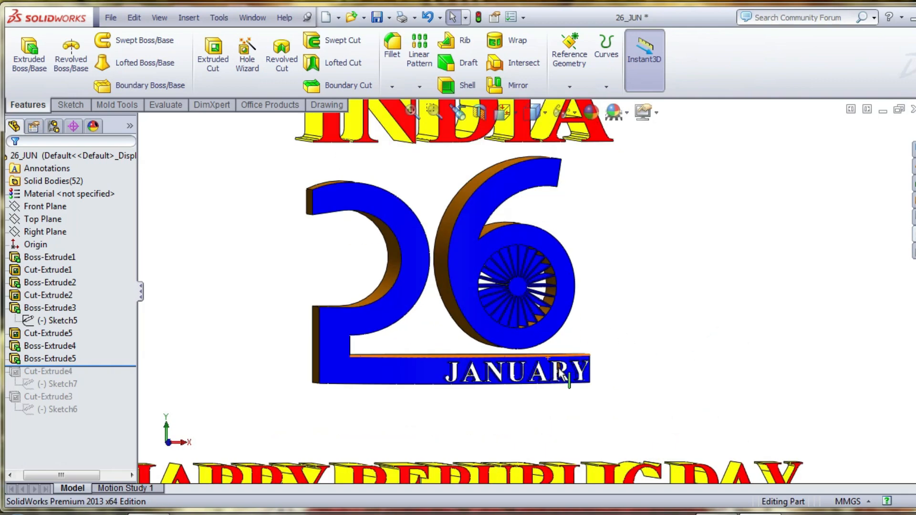
scroll(561, 373, "up", 3)
middle_click_drag(552, 343, 556, 355)
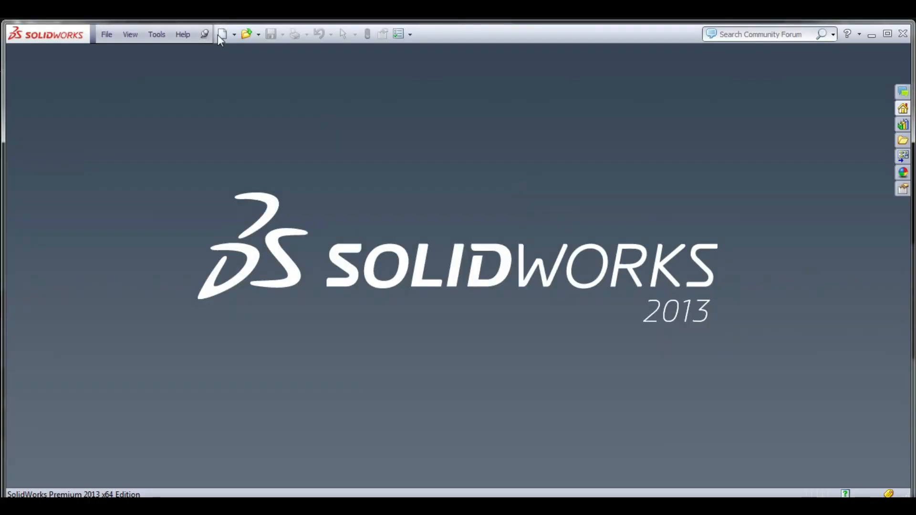
- Create a new part document and start a sketch on the Front Plane
left_click(222, 34)
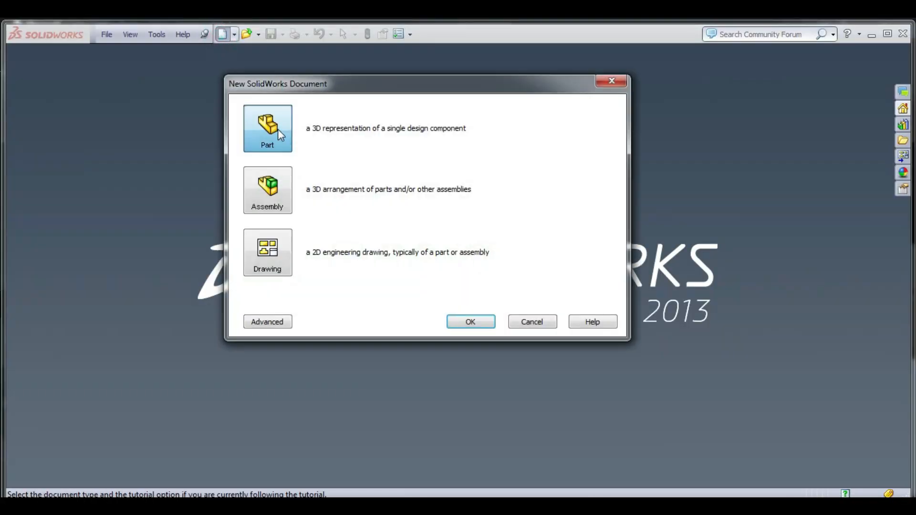
double_click(267, 126)
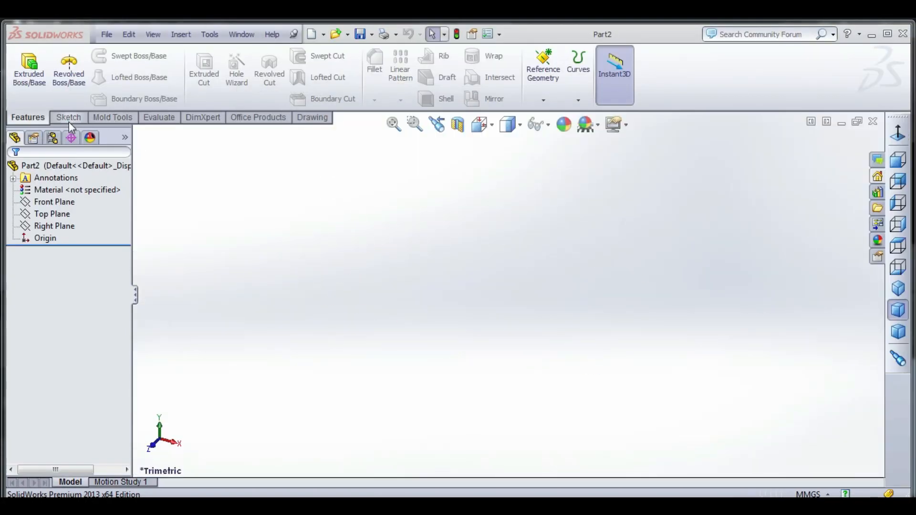
left_click(68, 117)
left_click(24, 62)
left_click(399, 201)
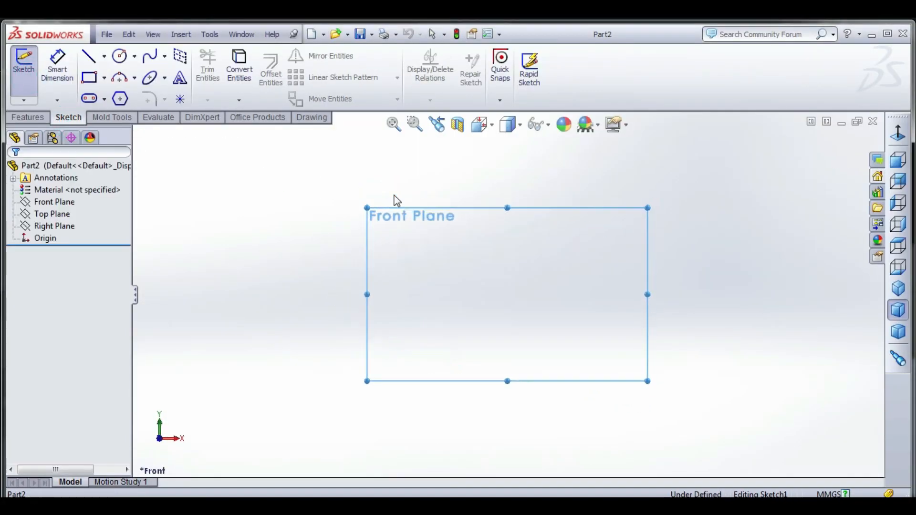
- Sketch two concentric circles to the upper left of the origin, about 62 mm and 93.5 mm in diameter
left_click(121, 57)
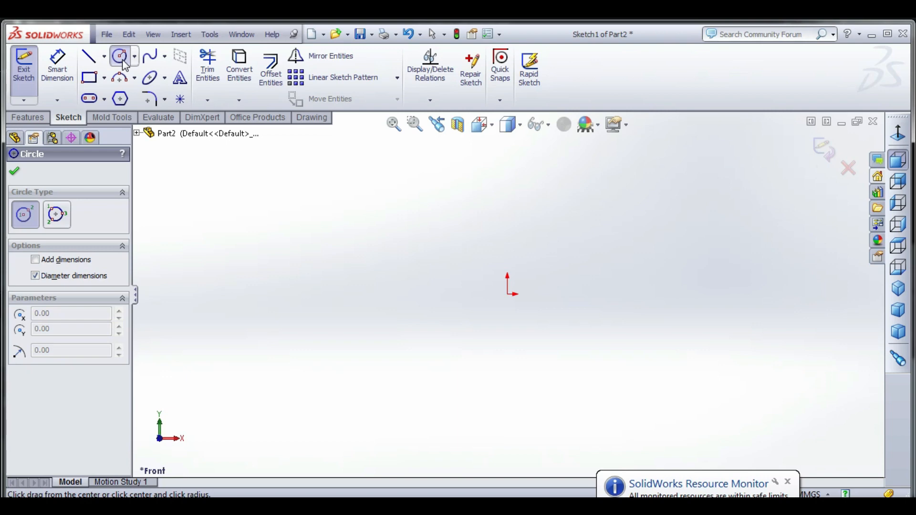
left_click(413, 261)
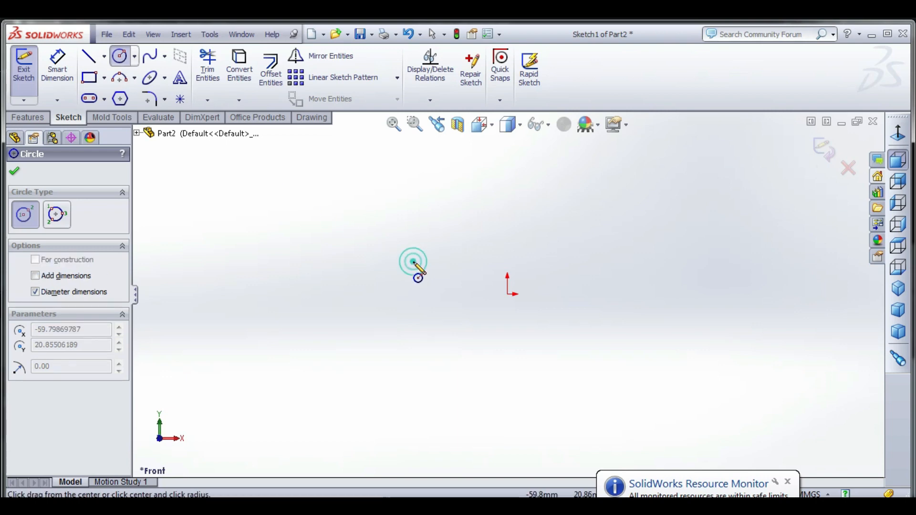
left_click(455, 288)
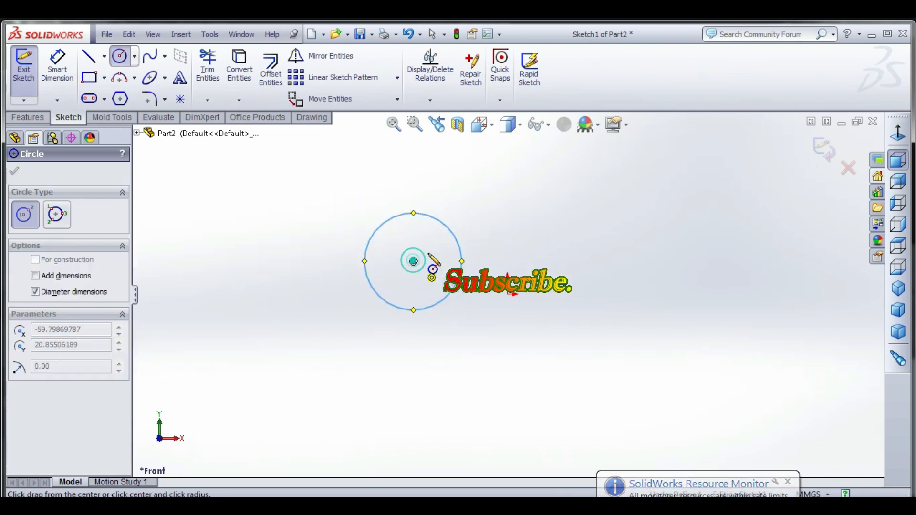
left_click(413, 261)
left_click(480, 237)
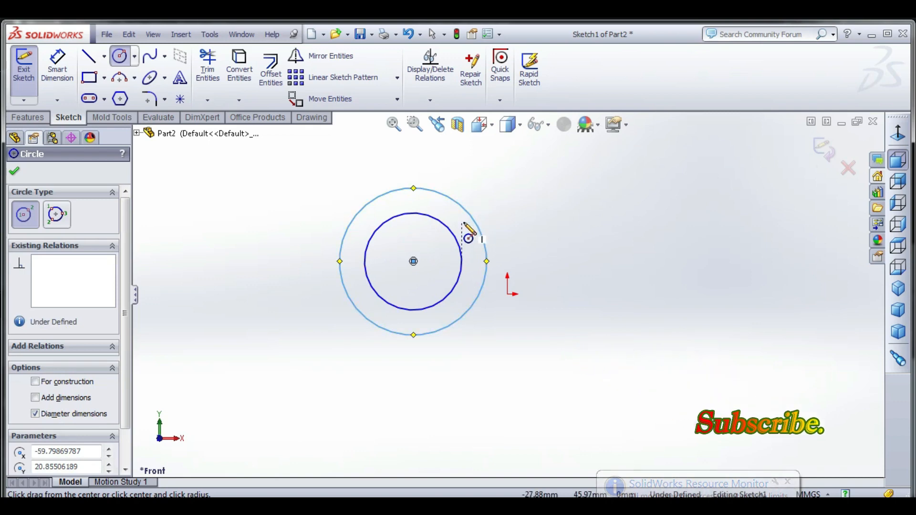
- Dimension the two concentric circles, setting the larger one to 55 mm diameter and the other to 35 mm
left_click(57, 66)
left_click(482, 234)
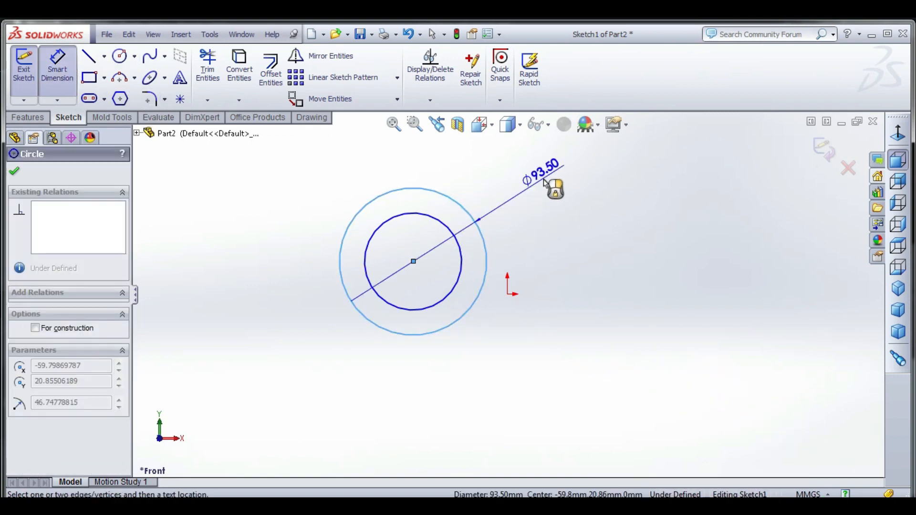
left_click(545, 182)
type("60")
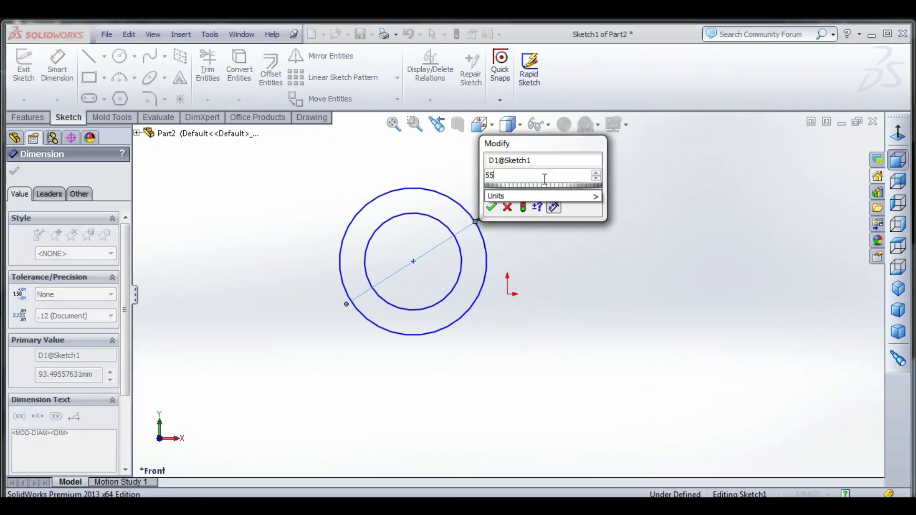
key("Return")
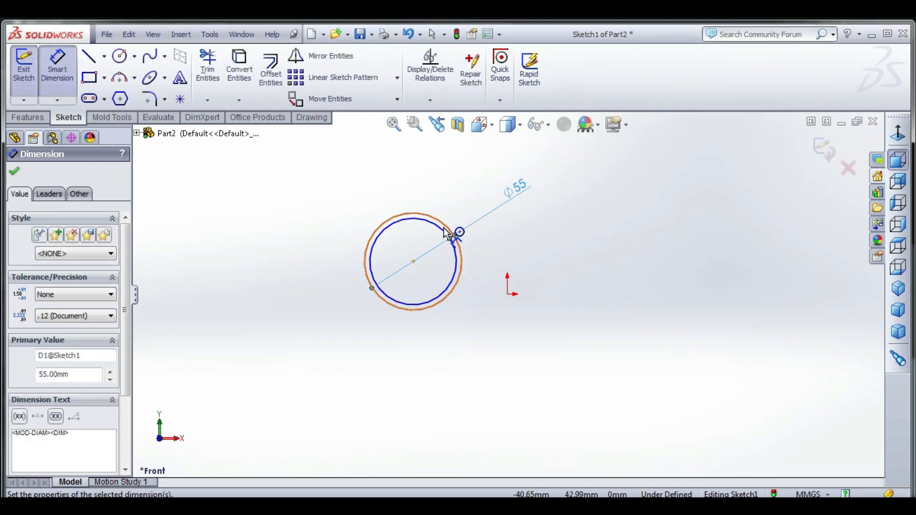
left_click(445, 227)
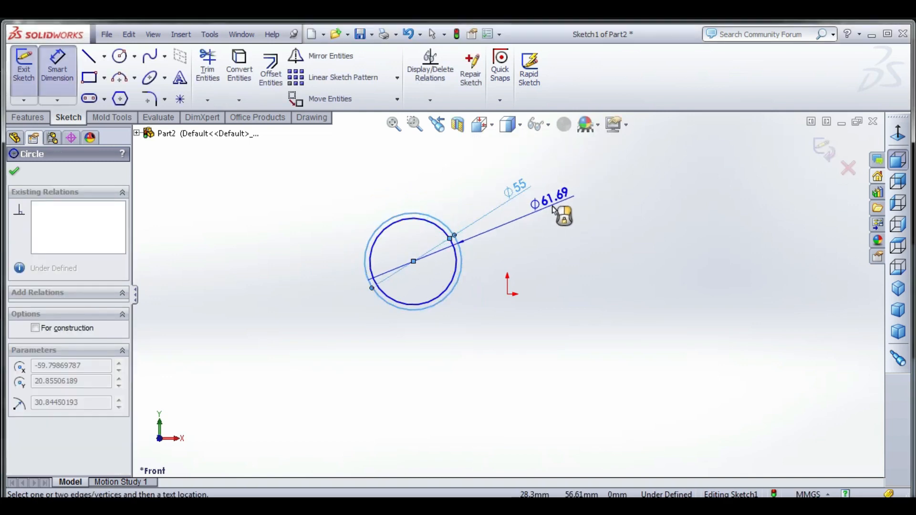
left_click(553, 211)
type("35")
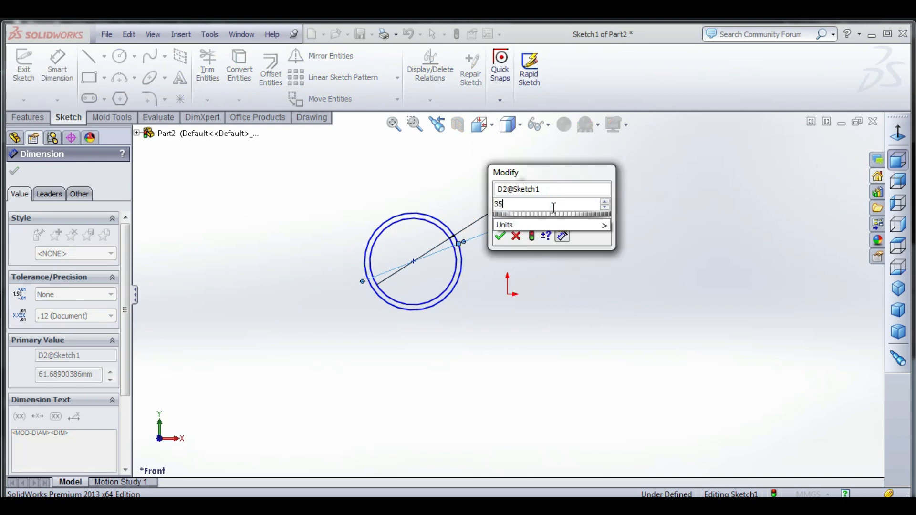
key("Return")
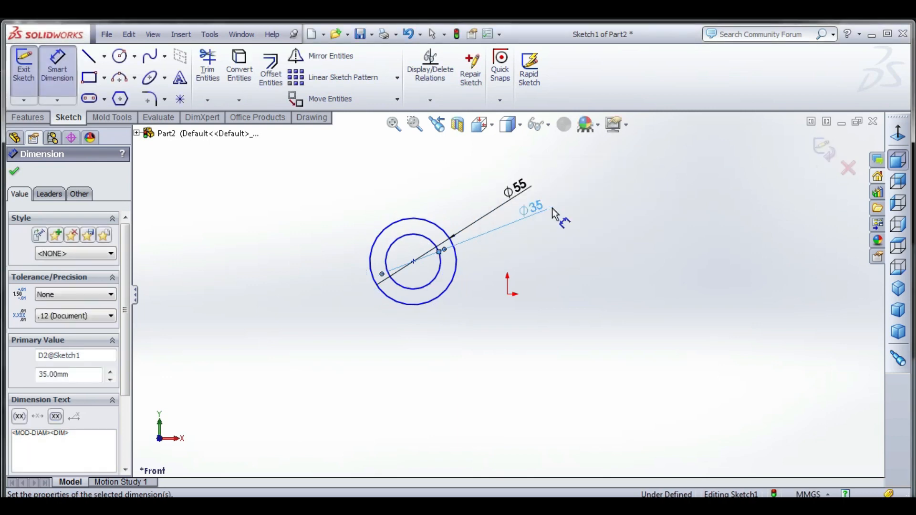
- Sketch a vertical line about 21 mm long across the ring's lower left part, from inside the inner circle to below the outer one
left_click(89, 57)
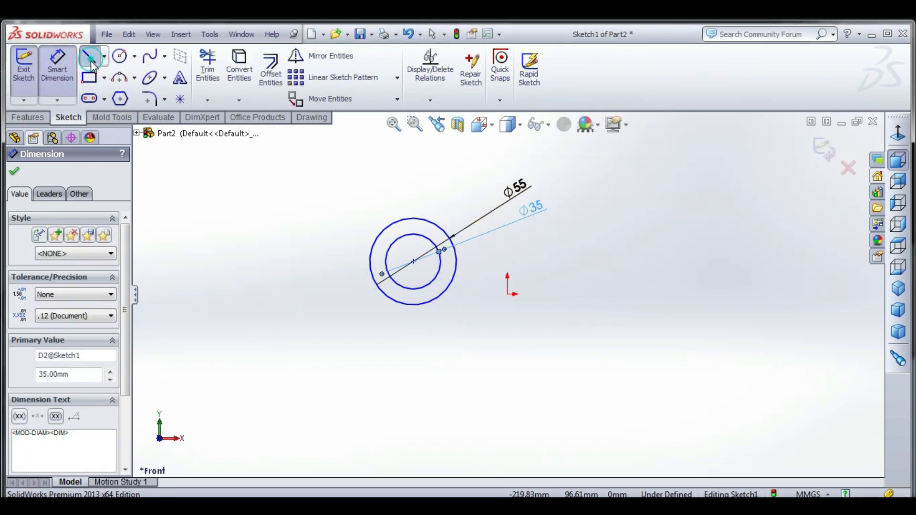
scroll(388, 255, "down", 5)
left_click(426, 309)
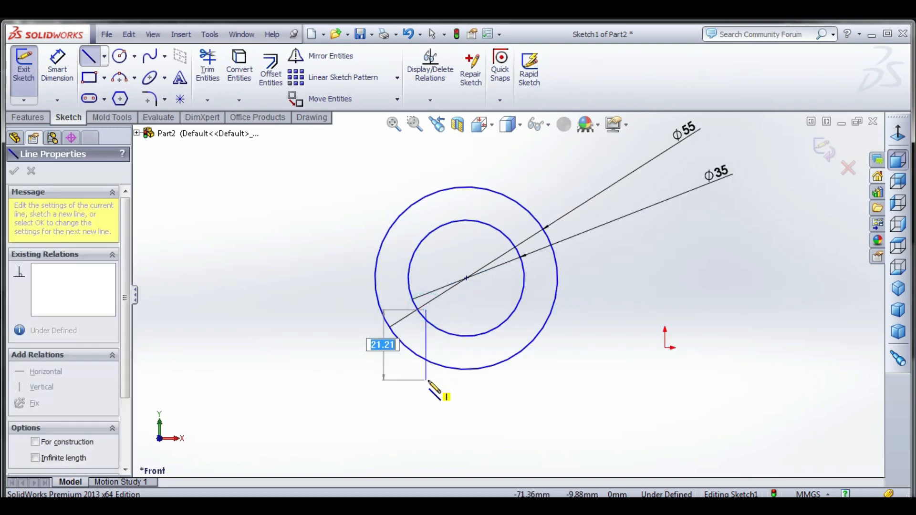
left_click(426, 380)
right_click(264, 222)
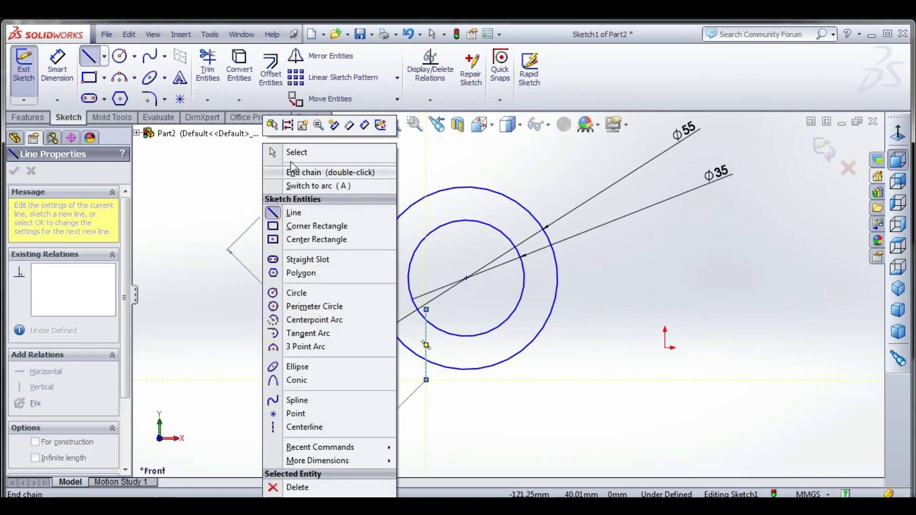
left_click(291, 151)
- Trim both overhanging ends of the vertical line so it spans only between the inner and outer circles
right_click(294, 152)
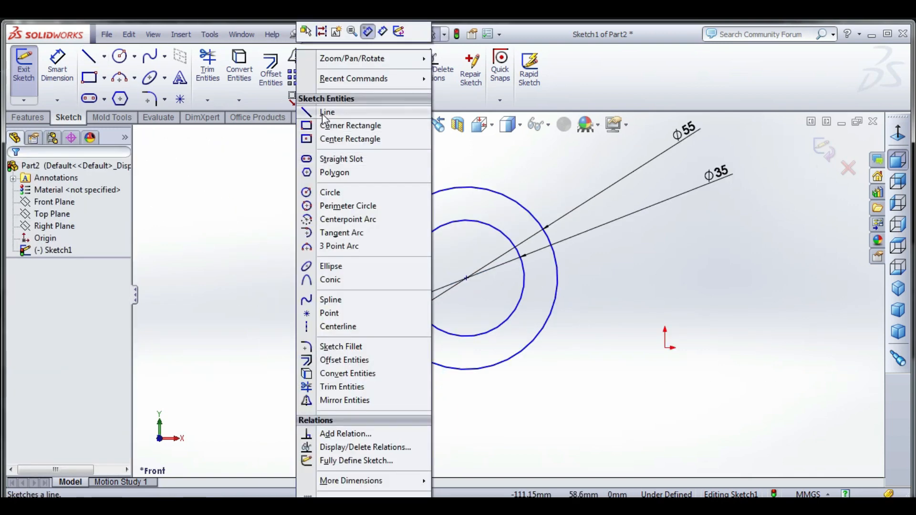
left_click(342, 387)
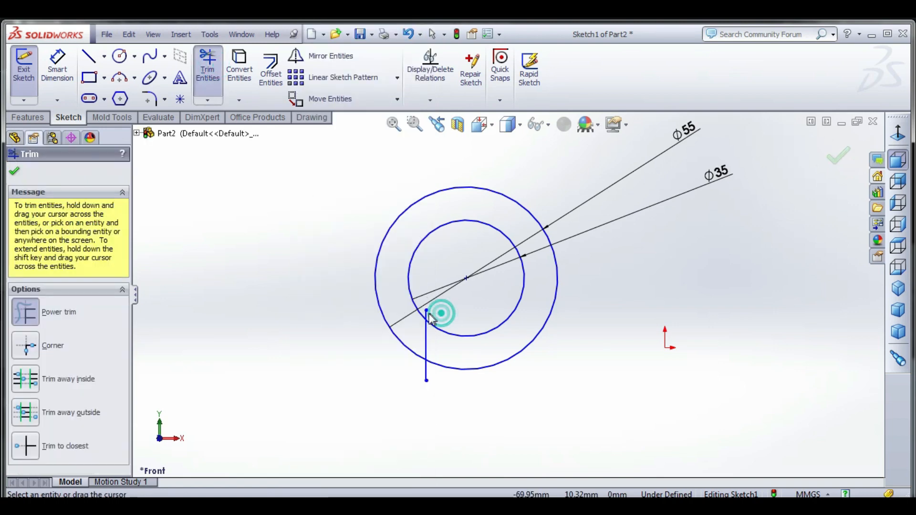
left_click_drag(434, 374, 409, 364)
right_click(264, 207)
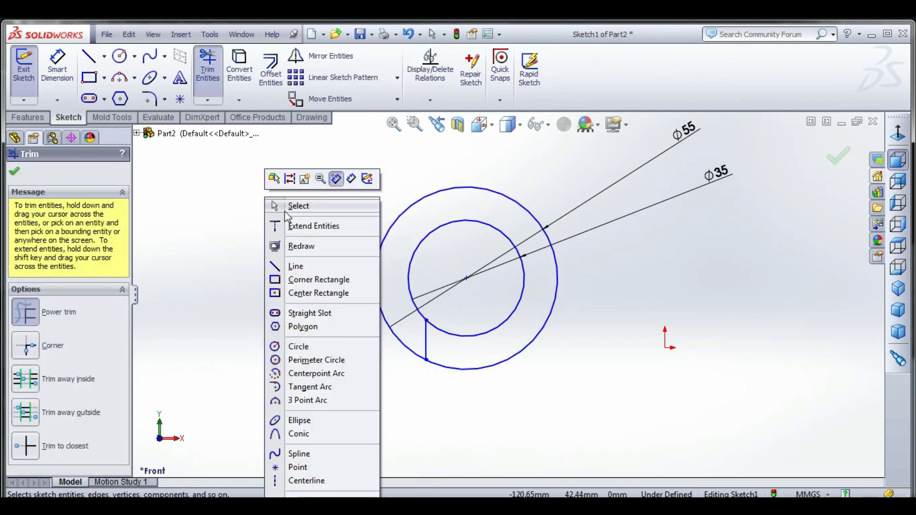
left_click(294, 206)
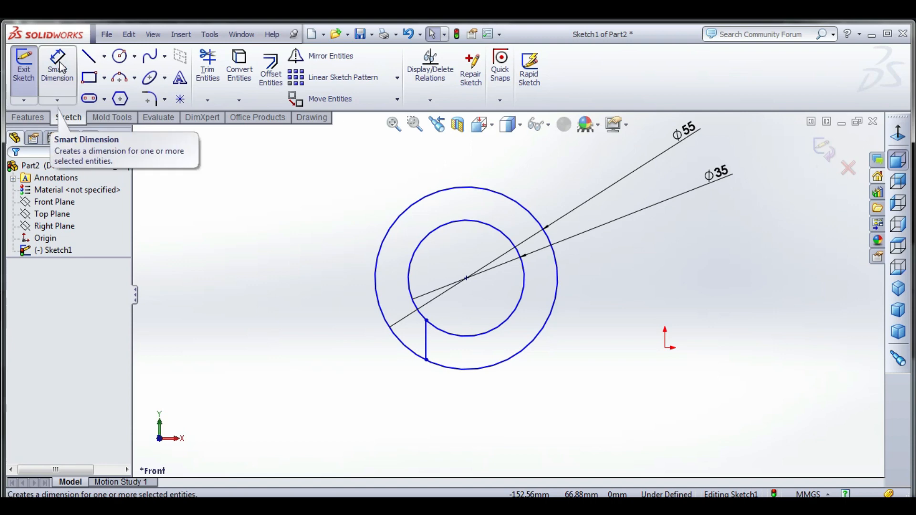
- Sketch a vertical line between the two circles at the ring's upper left, aligned with the lower vertical line
left_click(89, 58)
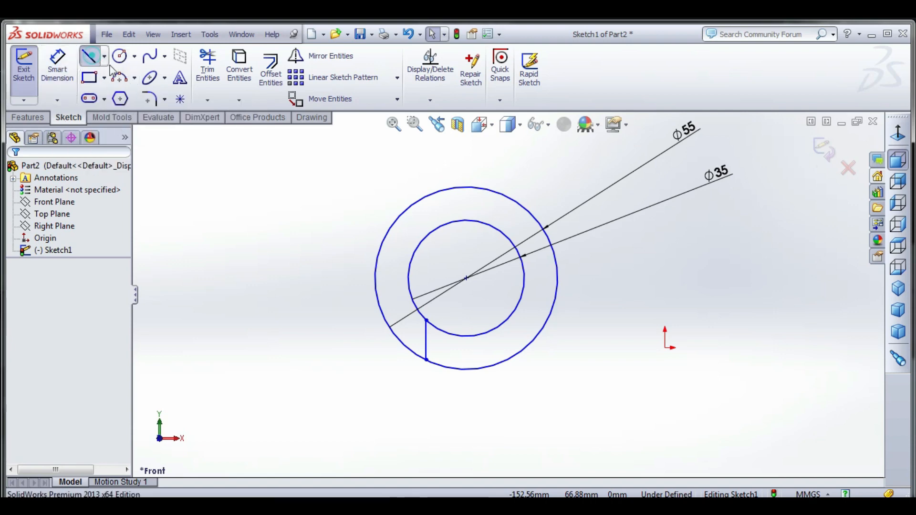
left_click(426, 237)
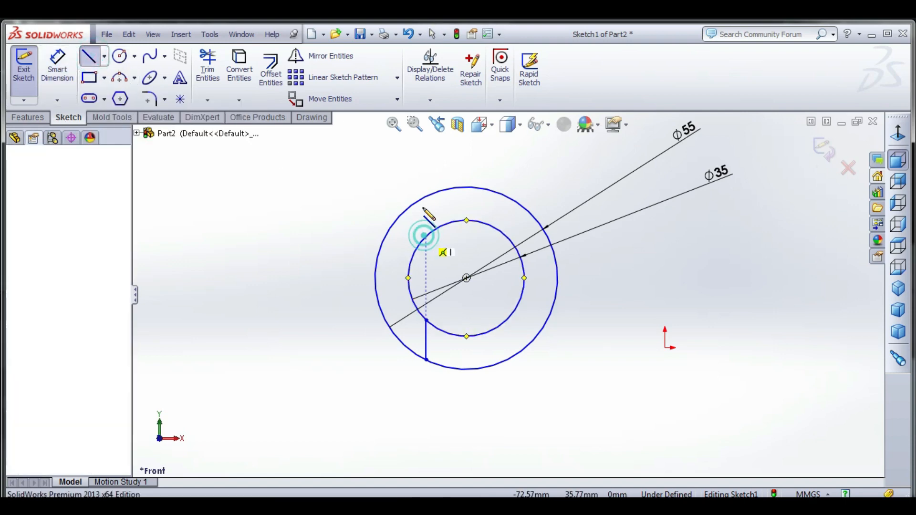
left_click(426, 195)
right_click(366, 140)
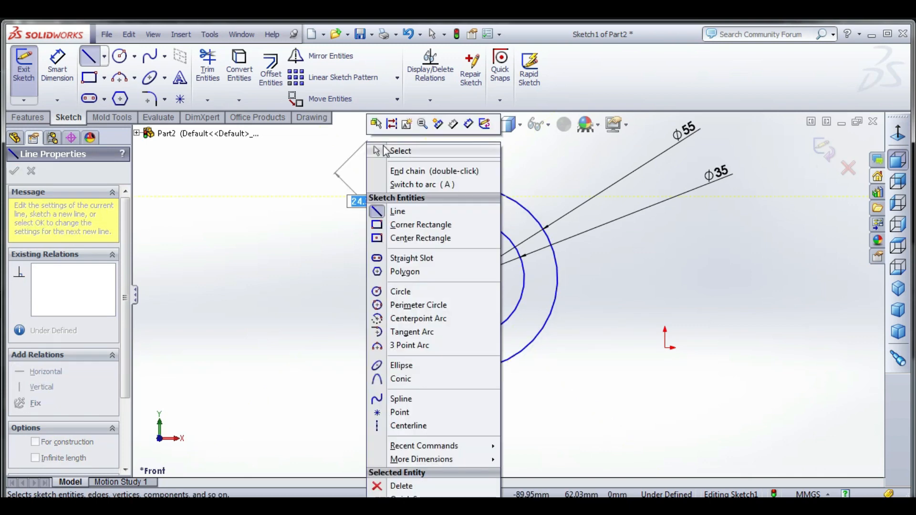
left_click(381, 151)
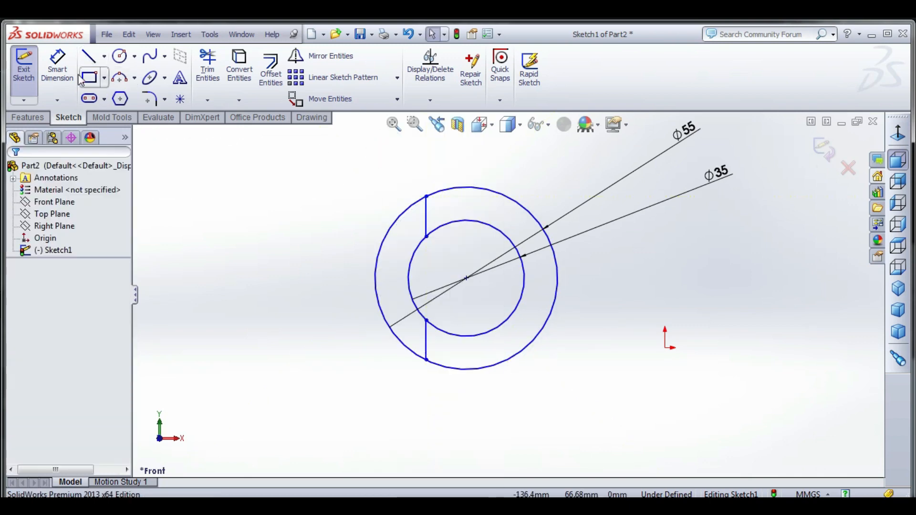
- Trim away the left arcs of both circles between the two vertical lines, leaving an open C-shaped band
left_click(207, 67)
left_click_drag(432, 268, 361, 211)
right_click(320, 232)
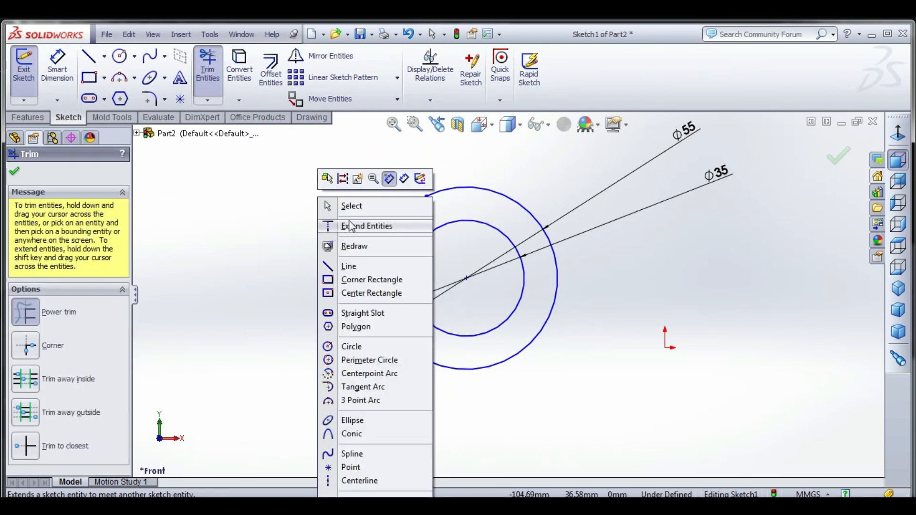
left_click(348, 205)
- Sketch a long horizontal bar below the band, its upper edge about 132 mm long, and join it to the outer arc's lowest point with a short vertical line
scroll(711, 371, "down", 2)
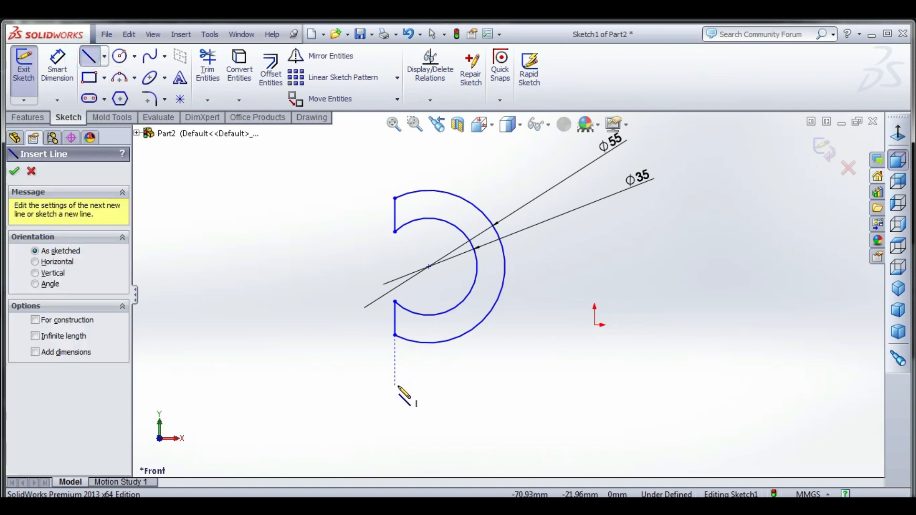
mouse_move(395, 387)
left_mouse_down()
mouse_move(752, 395)
mouse_move(794, 383)
mouse_move(804, 392)
mouse_move(427, 363)
left_mouse_up()
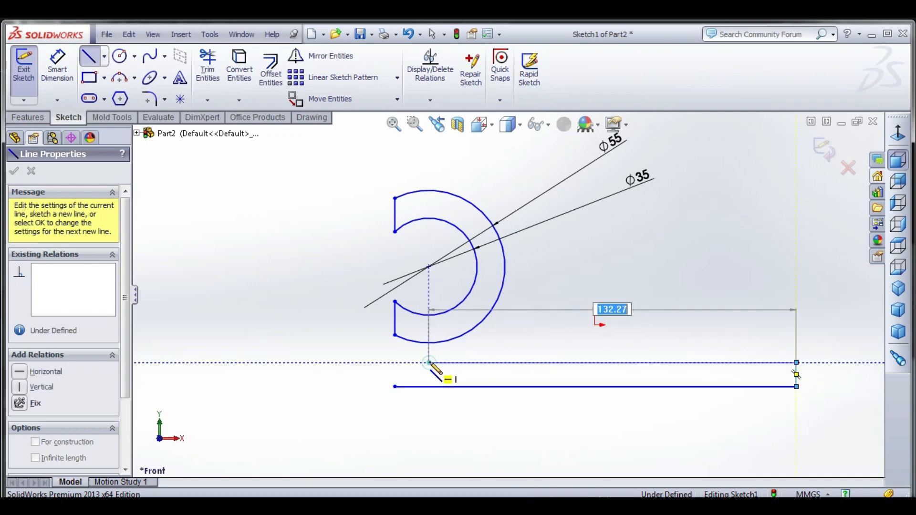
left_click(428, 363)
right_click(458, 324)
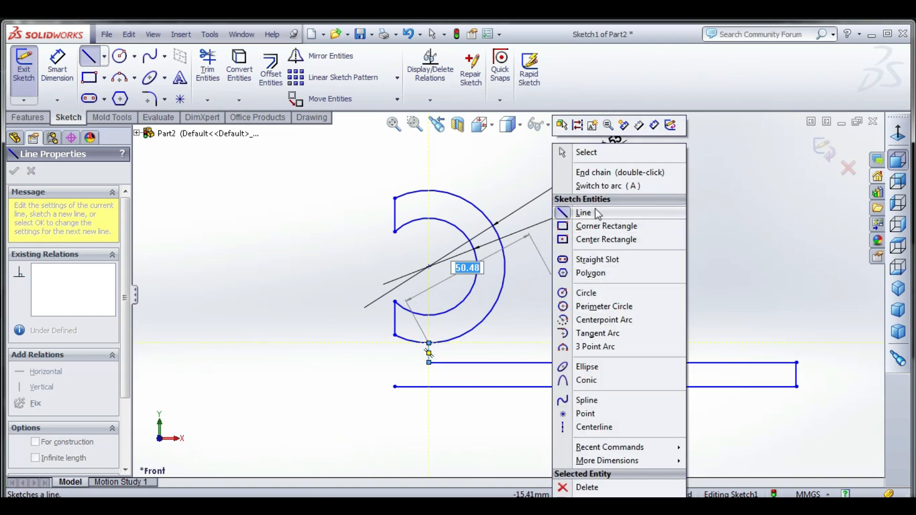
left_click(584, 151)
- Extend the band's lower left vertical line down to the left end of the bar's lower edge
left_click(208, 71)
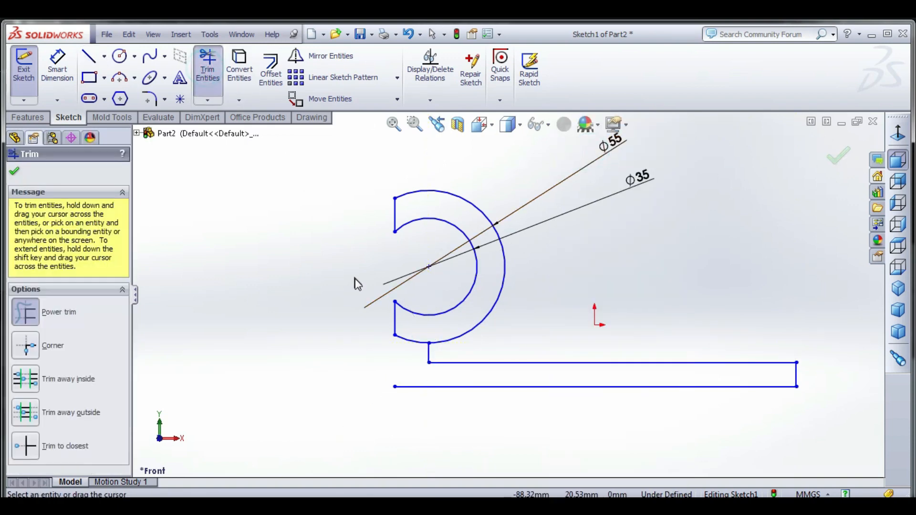
left_click(208, 100)
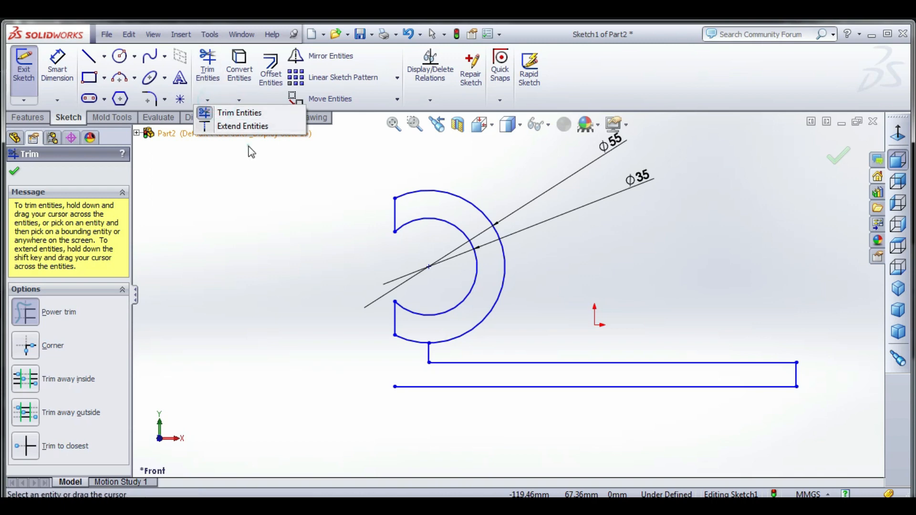
left_click(208, 100)
left_click(246, 126)
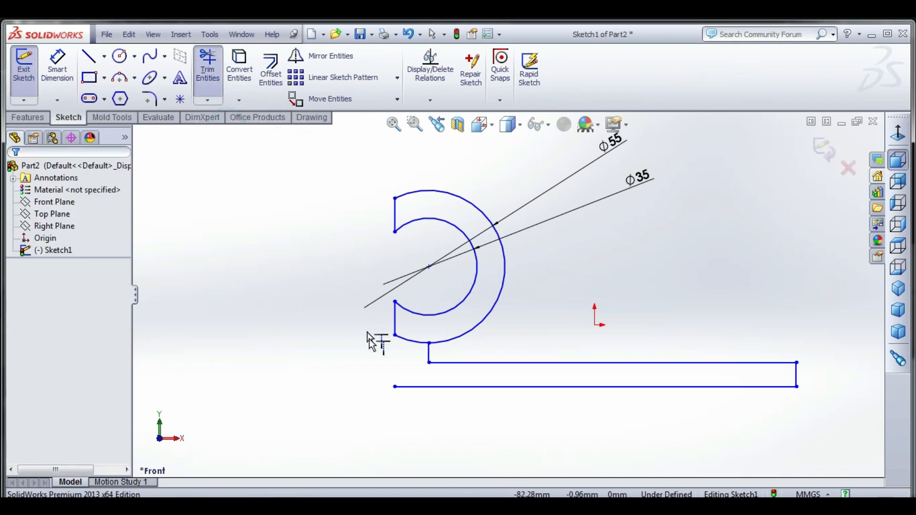
left_click(396, 331)
- Trim the outer arc segment between the extended vertical line and the short connecting line
left_click(211, 69)
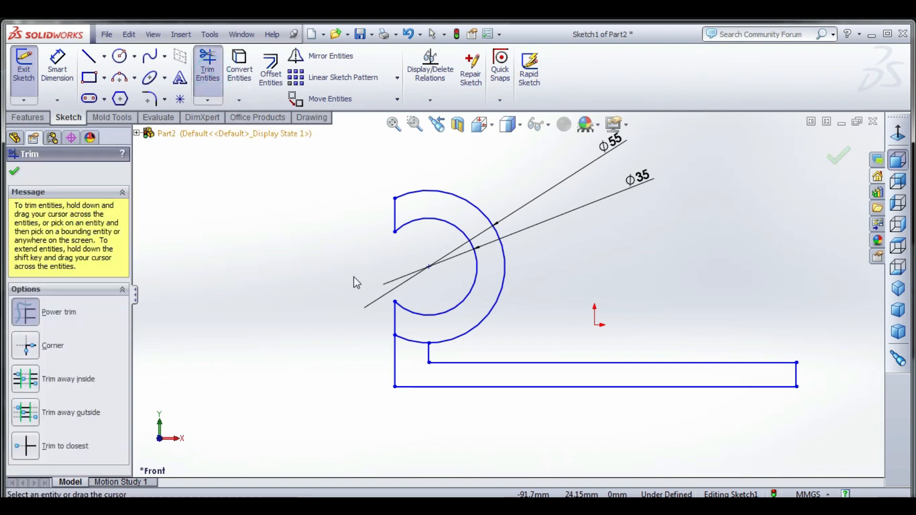
left_click(409, 339)
right_click(283, 196)
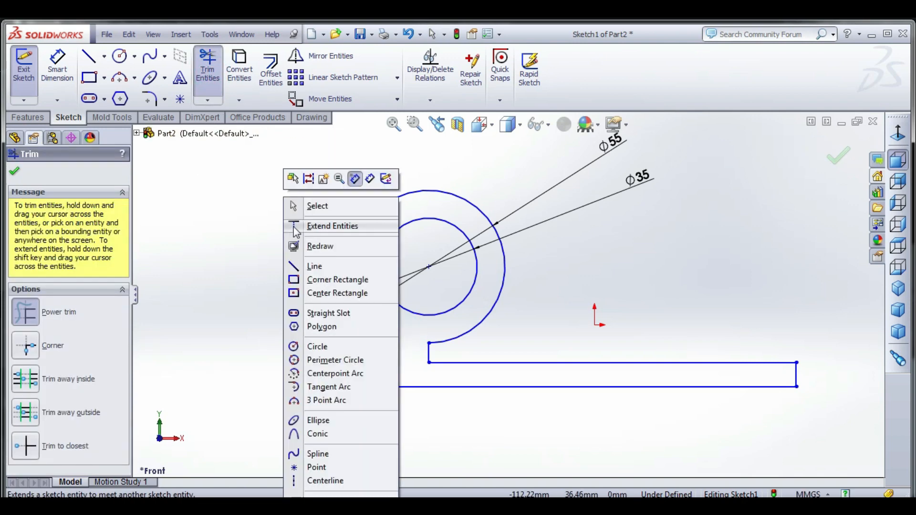
- Sketch a horizontal line about 12 mm long from the inner arc's lowest point to the lower left vertical line
left_click(311, 205)
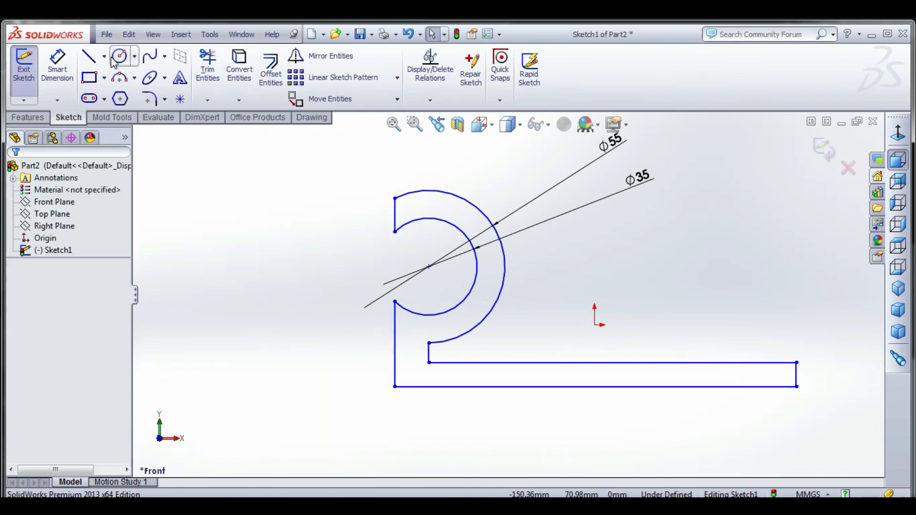
key("l")
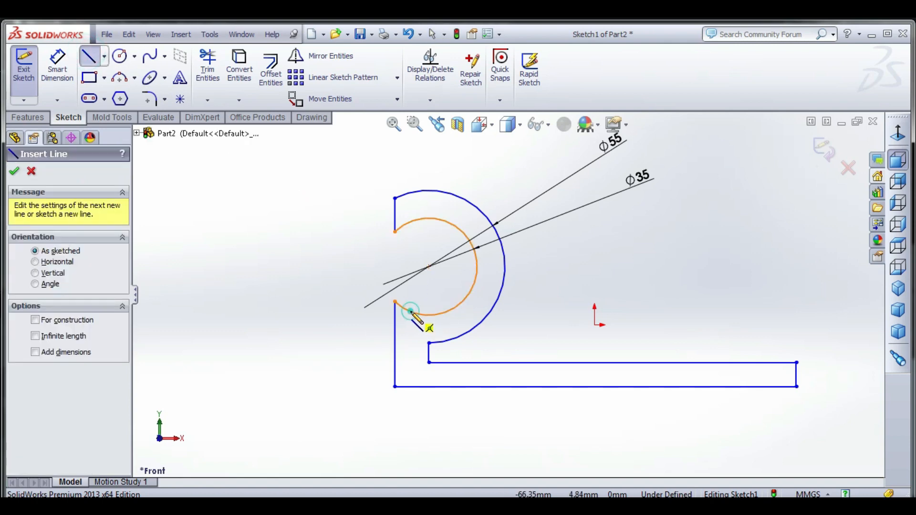
left_click(395, 302)
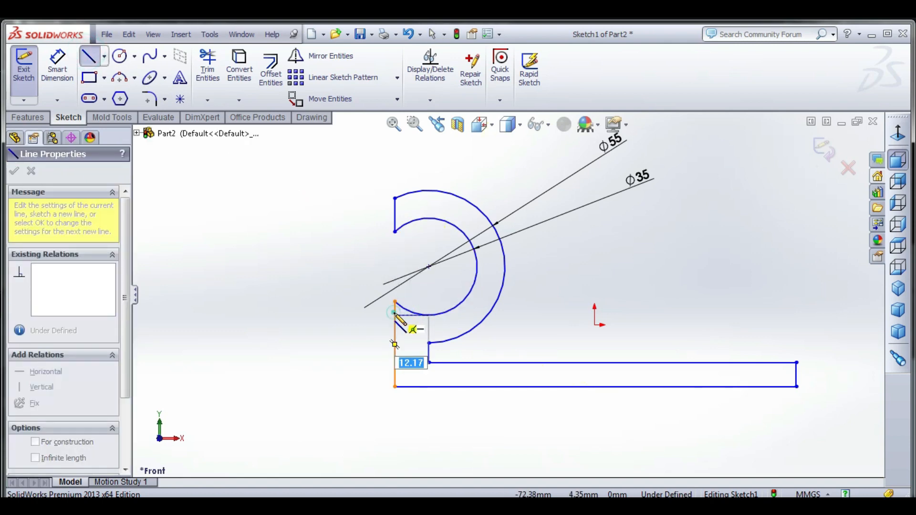
left_click(430, 315)
right_click(308, 272)
left_click(329, 152)
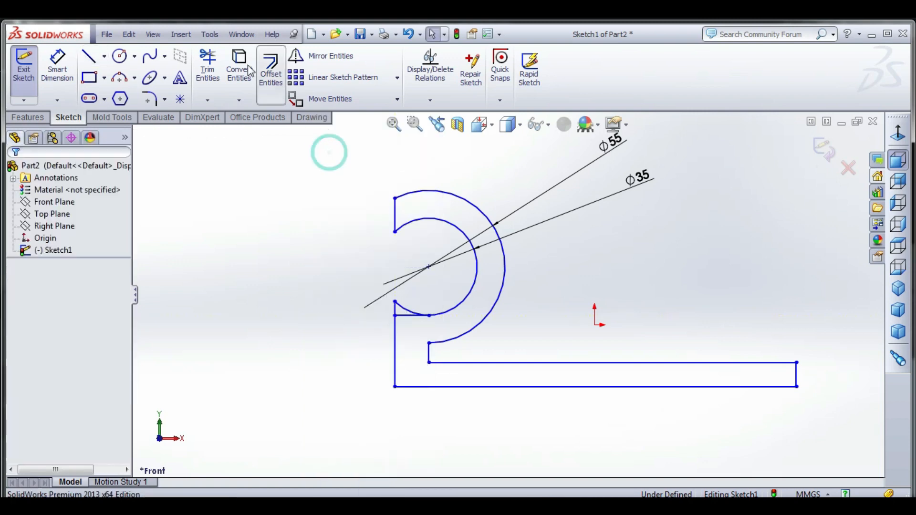
- Trim the inner arc's lower left end and the vertical line stub above the new horizontal line
left_click(208, 67)
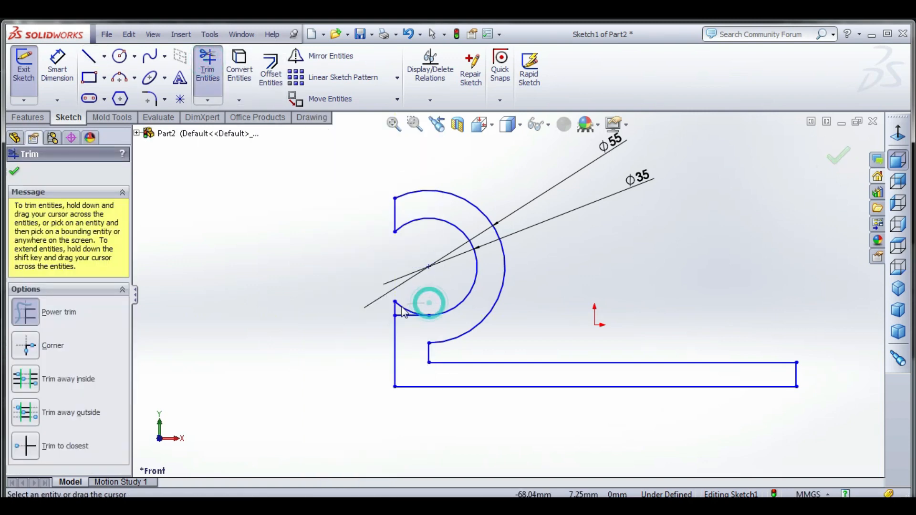
left_click_drag(403, 313, 369, 315)
right_click(320, 253)
left_click(338, 205)
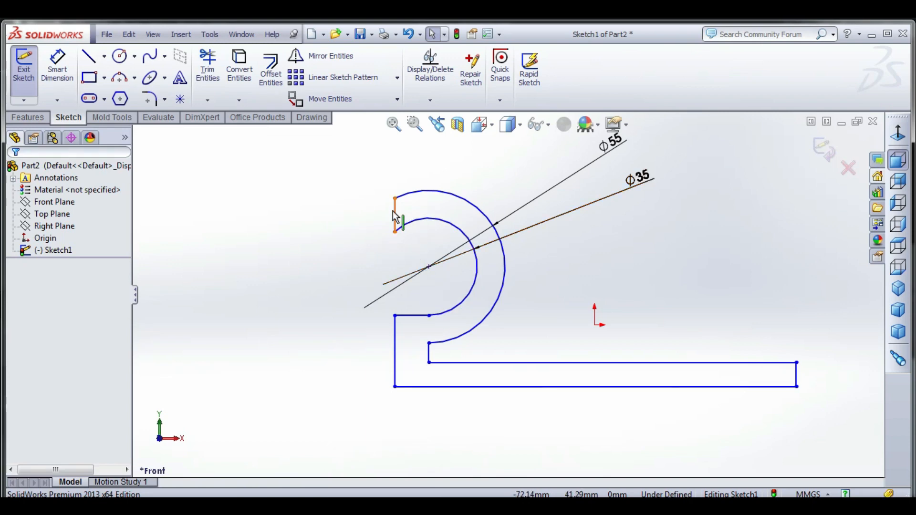
- Sketch a slightly sloped line about 9 mm long from the top of the inner arc to the upper left vertical line
left_click(92, 58)
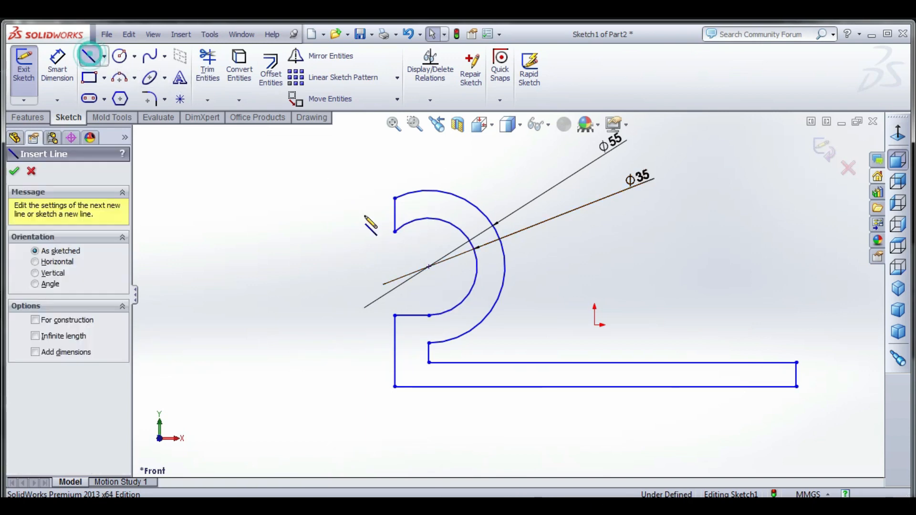
left_click(420, 219)
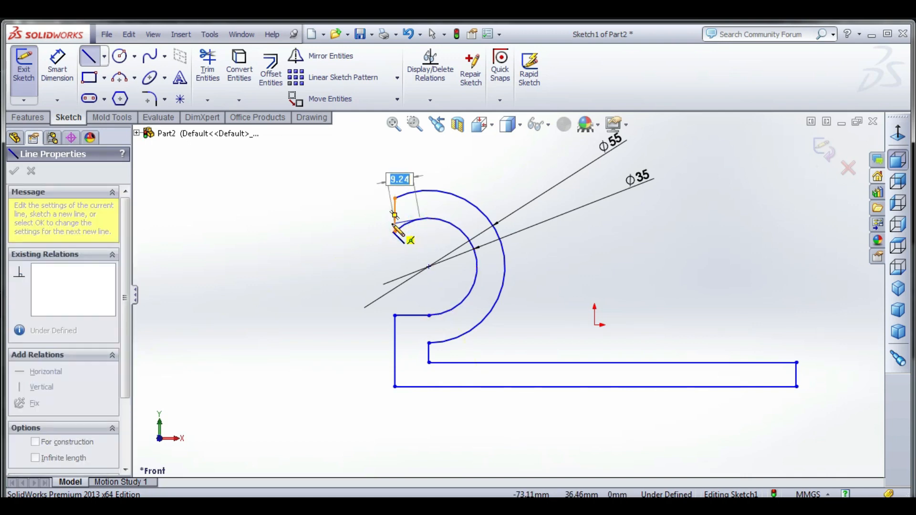
left_click(395, 223)
right_click(394, 223)
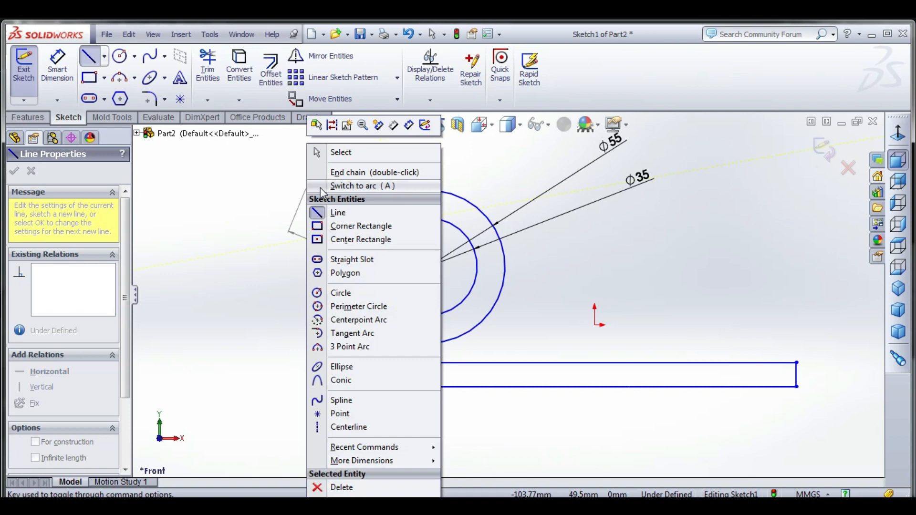
left_click(337, 150)
- Trim the inner arc's upper left end and the vertical line stub below the sloped line
left_click(208, 69)
scroll(406, 224, "down", 5)
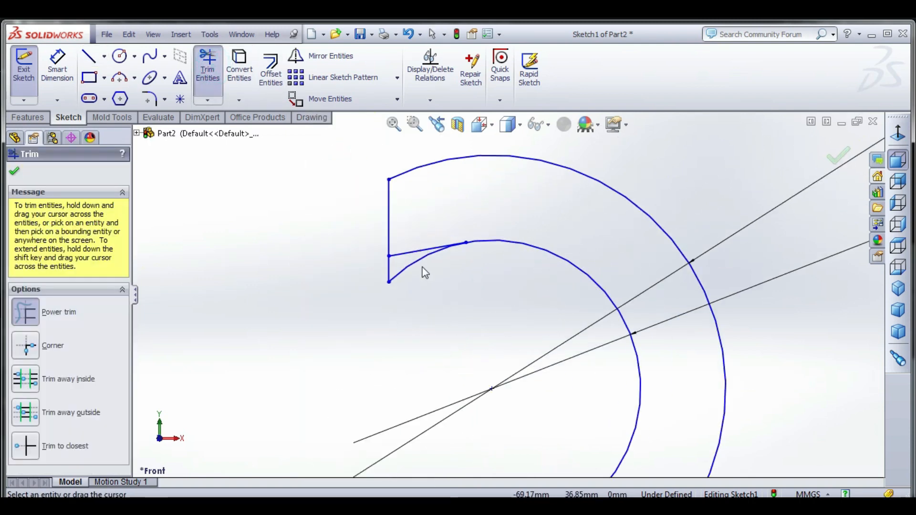
left_click_drag(430, 259, 375, 267)
scroll(318, 205, "up", 11)
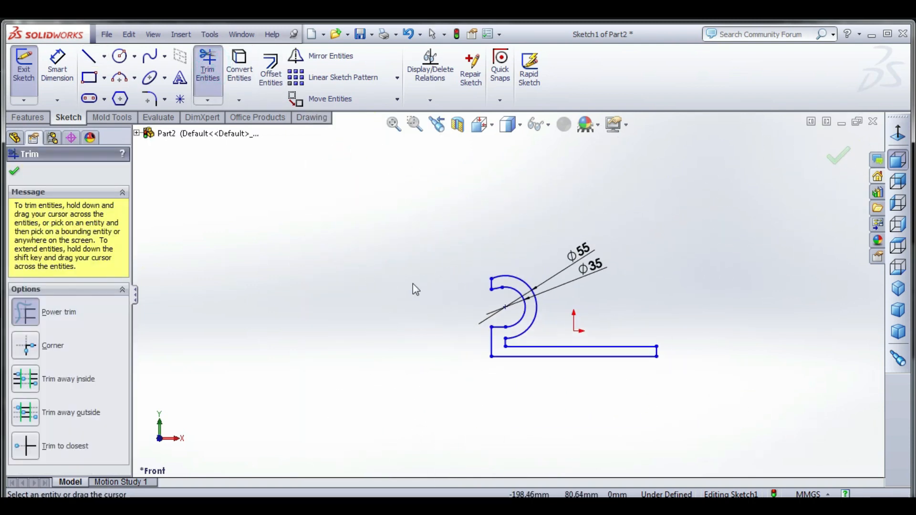
scroll(613, 323, "down", 3)
scroll(348, 245, "down", 2)
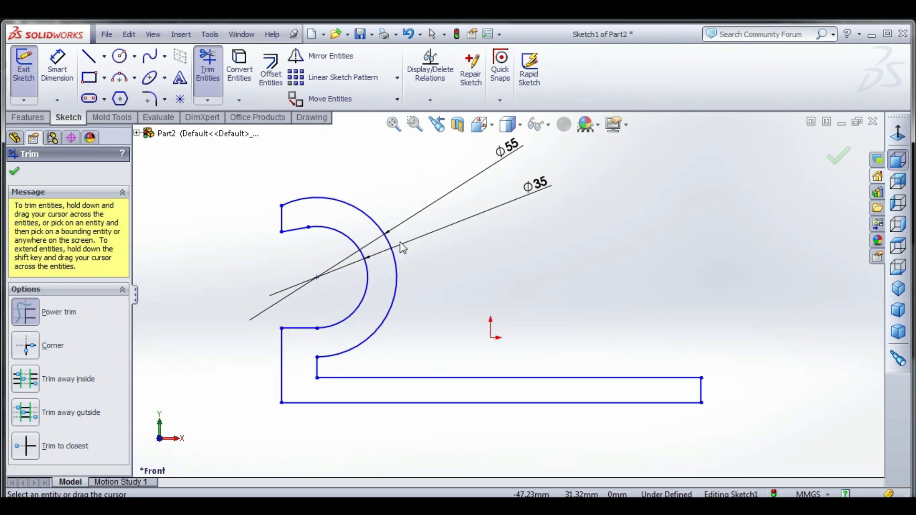
right_click(474, 258)
left_click(489, 205)
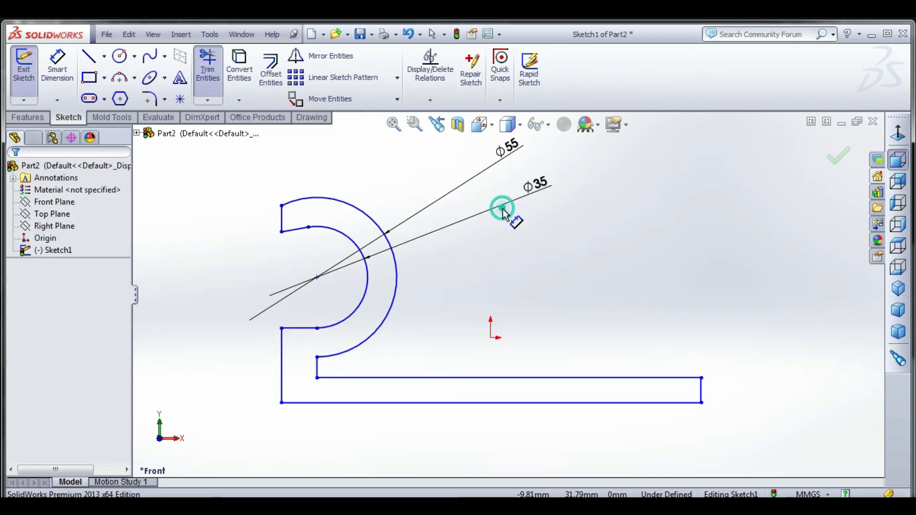
- Dimension the long horizontal bar's right end to a height of 10 mm
left_click(69, 75)
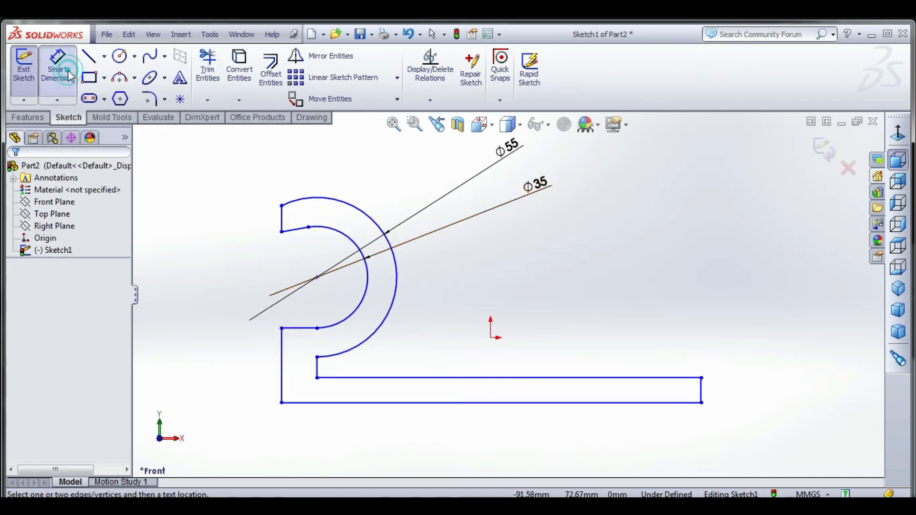
left_click(702, 390)
left_click(716, 391)
type("10")
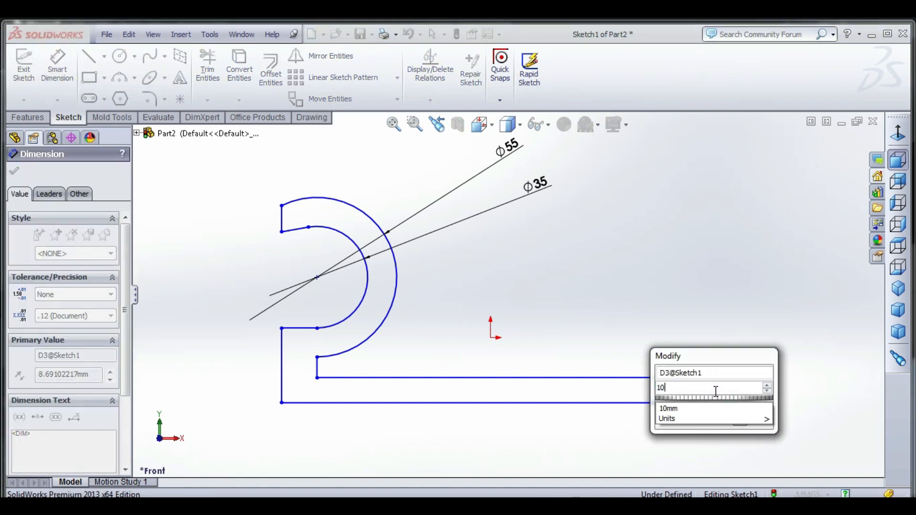
key("Return")
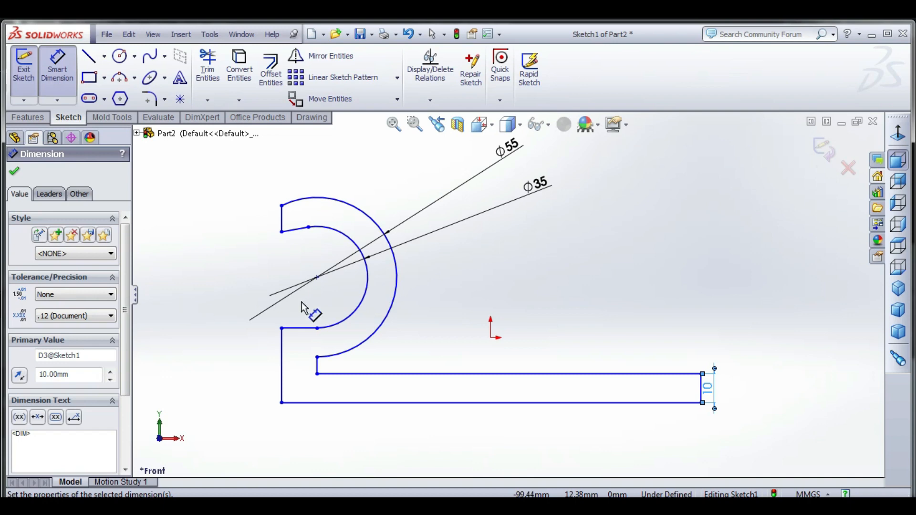
- Dimension the vertical distance from the arcs' centre to the bar's upper edge as 35 mm
left_click(317, 277)
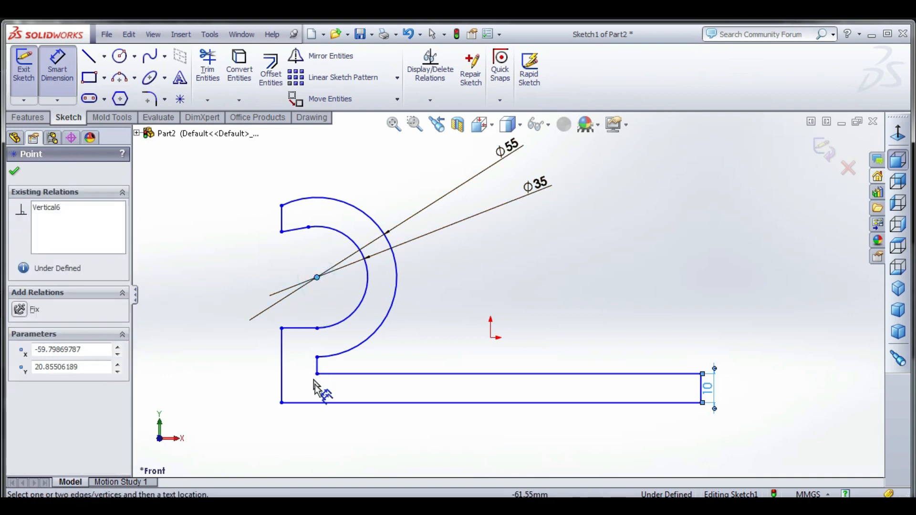
left_click(348, 375)
left_click(207, 352)
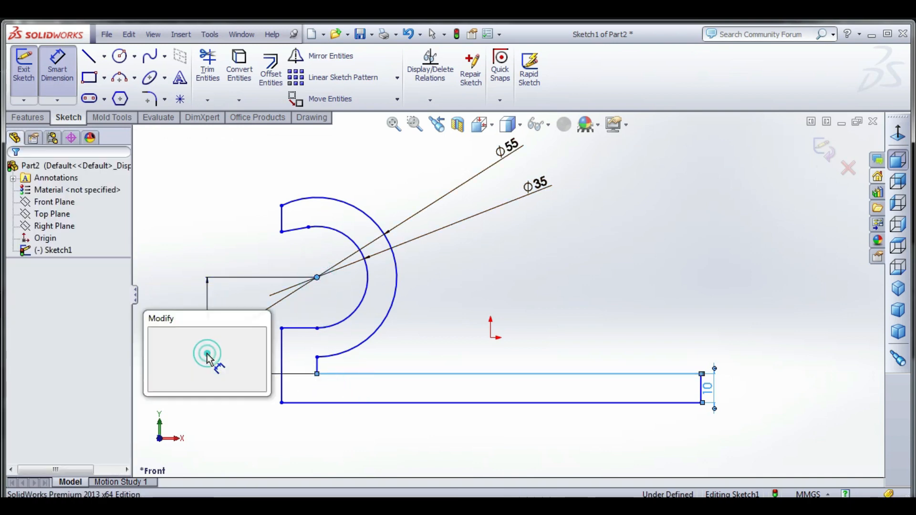
type("35")
key("Return")
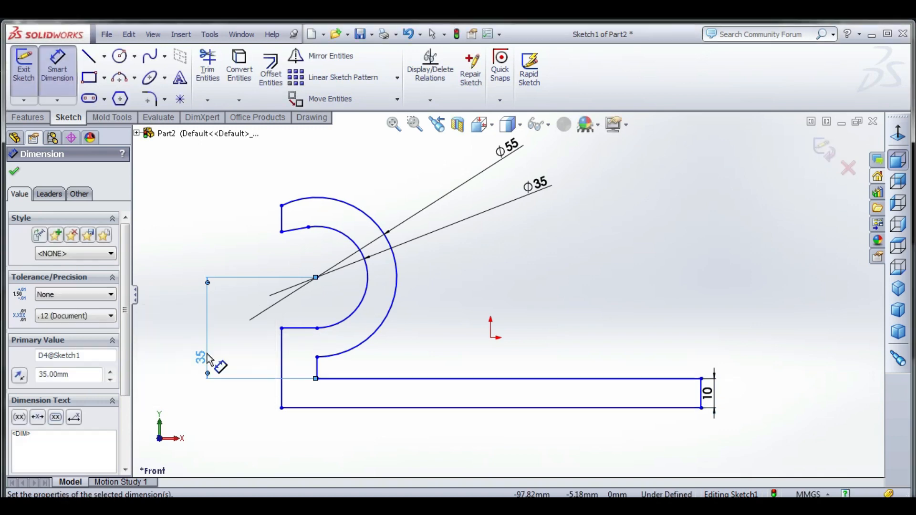
- Dimension the horizontal distance between the short connecting line and the lower left vertical line as 10 mm
left_click(316, 368)
left_click(282, 368)
left_click(235, 367)
type("1")
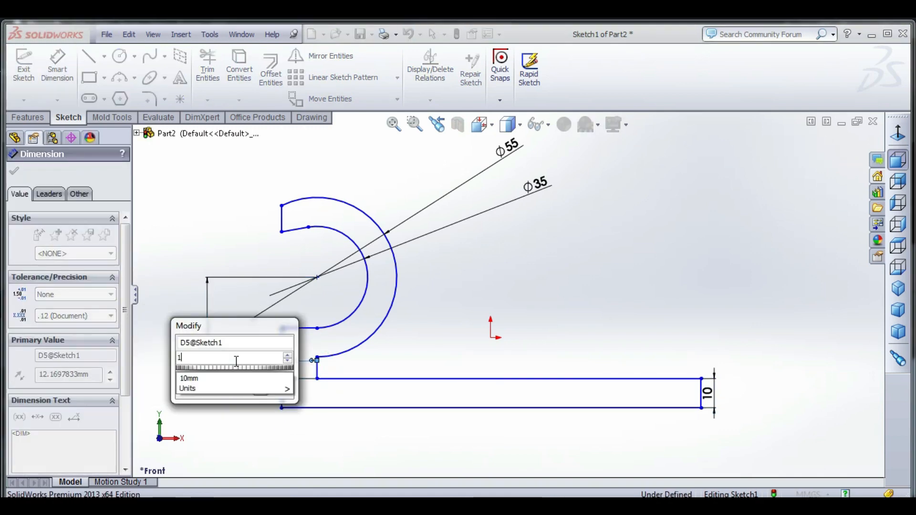
type("0")
key("Return")
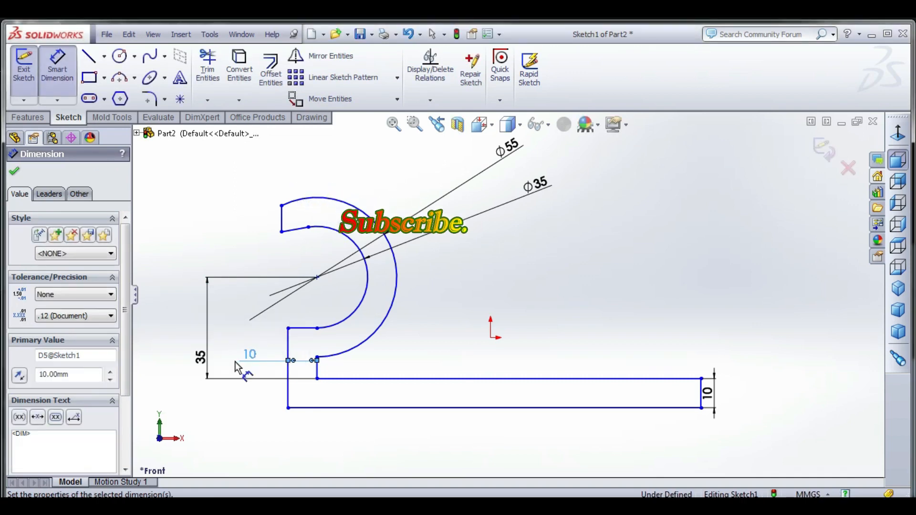
right_click(459, 266)
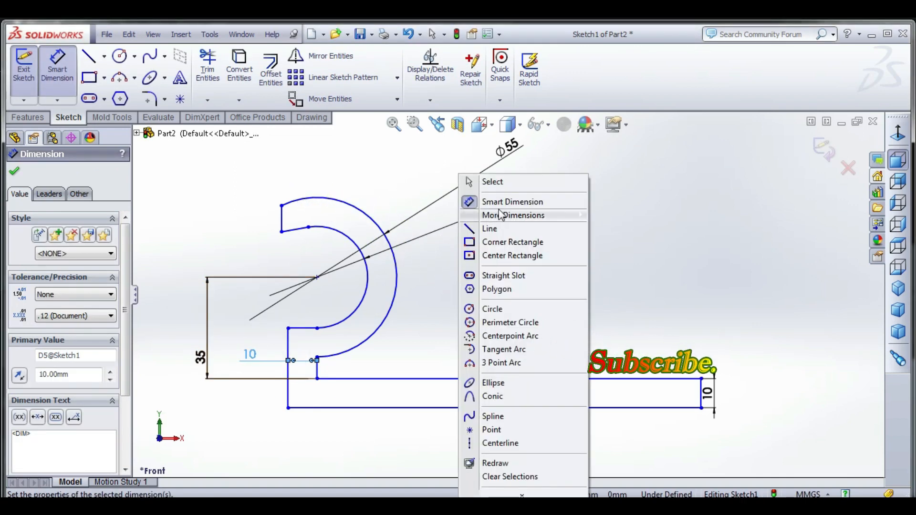
left_click(499, 186)
left_click(520, 241)
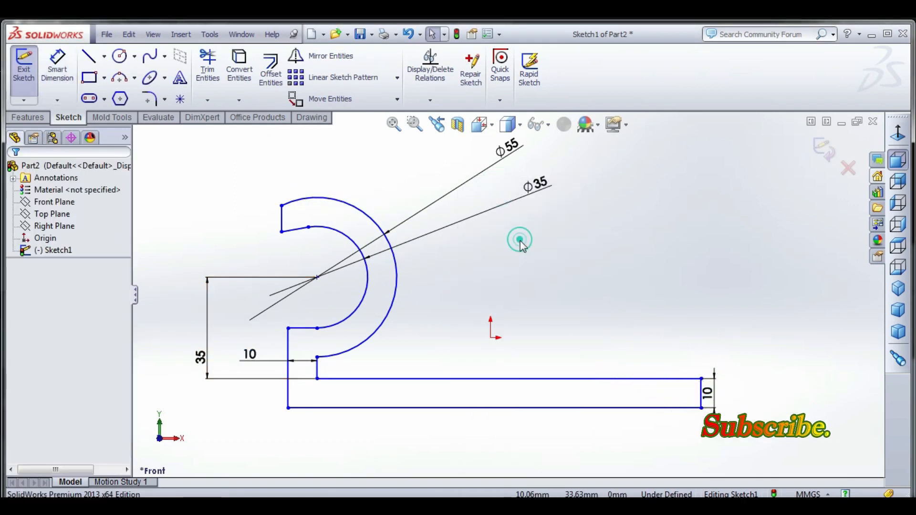
- Sketch two concentric circles above the bar, right of the digit 2's arcs, about 48 mm and 28 mm in diameter
left_click(125, 57)
left_click(564, 295)
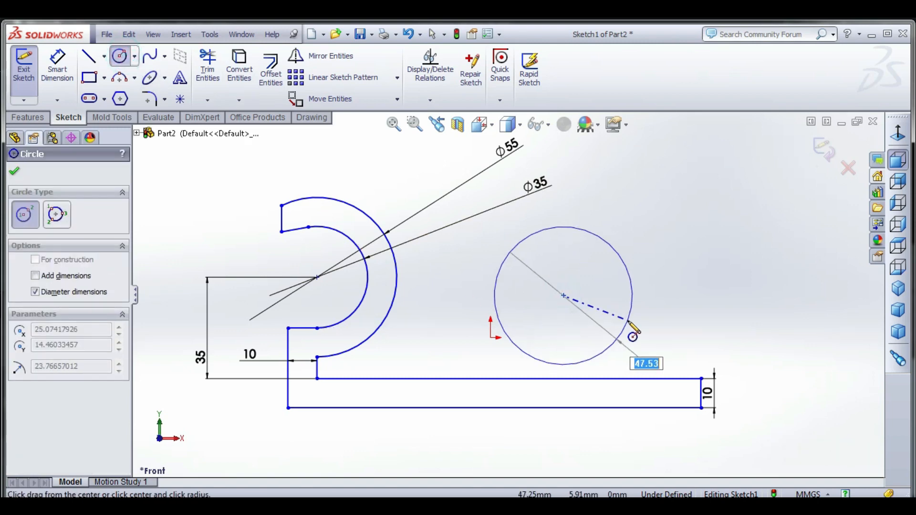
left_click(623, 328)
left_click(564, 296)
left_click(603, 295)
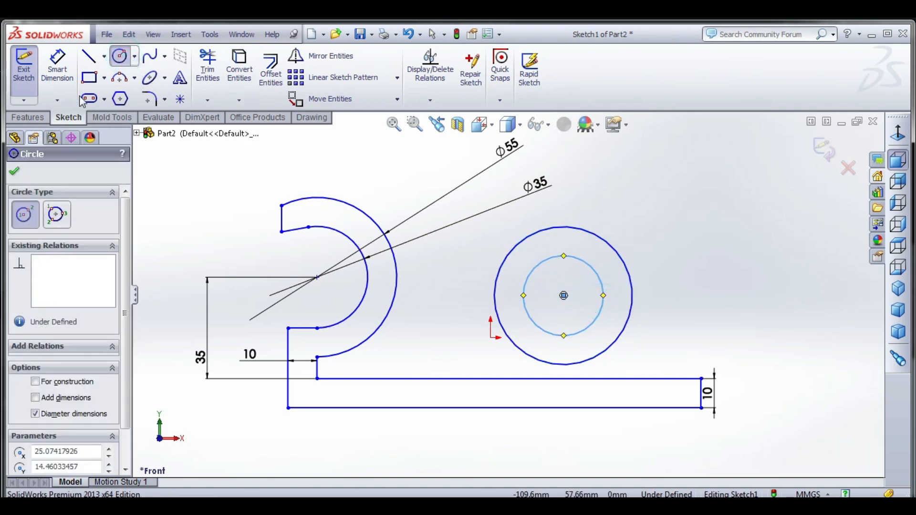
- Dimension the larger concentric circle to a diameter of 30 mm
left_click(71, 76)
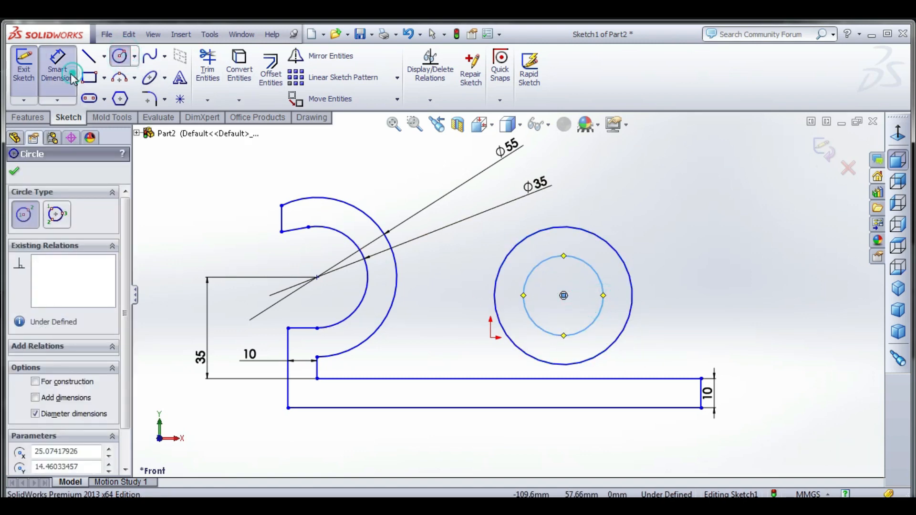
left_click(629, 276)
left_click(726, 260)
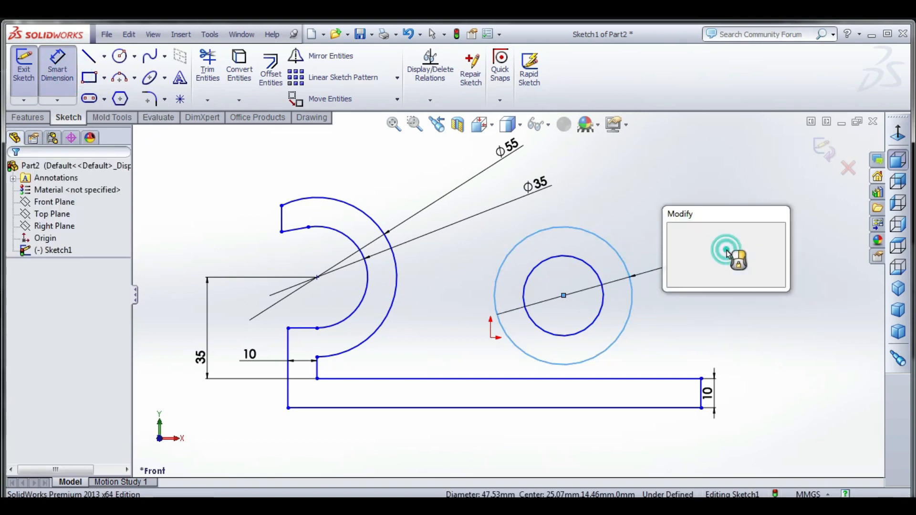
type("30")
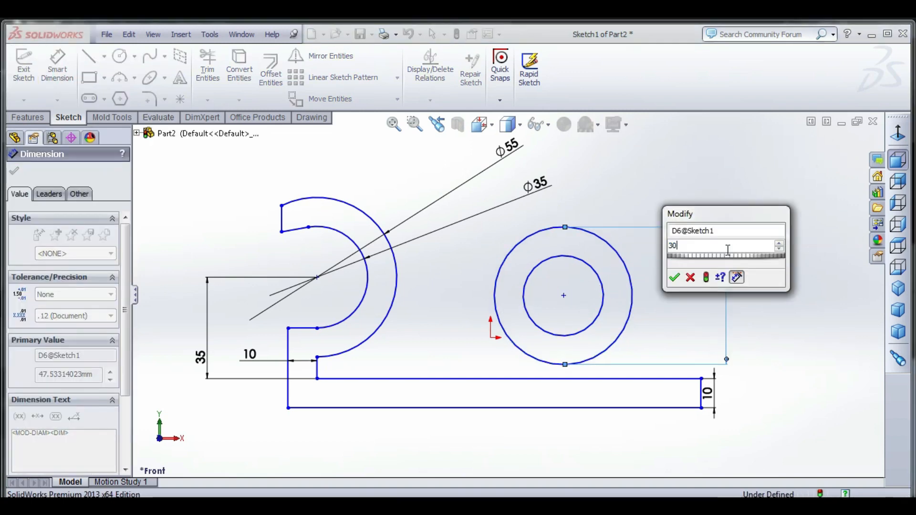
key("Return")
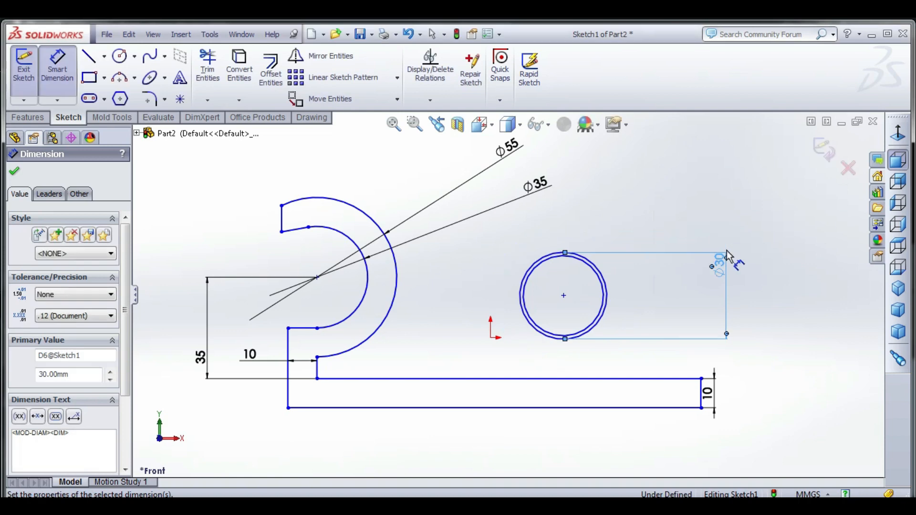
- Dimension the other concentric circle to a diameter of 45 mm
left_click(600, 284)
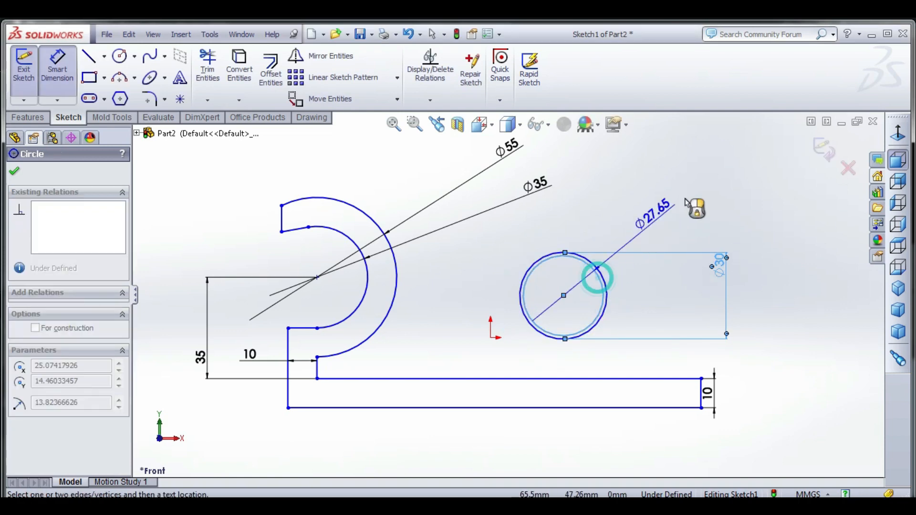
left_click(687, 200)
type("45")
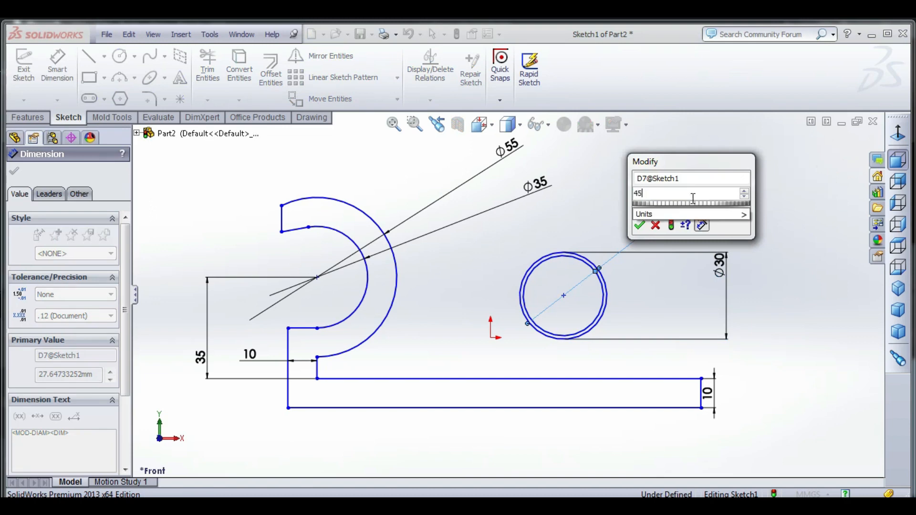
key("Return")
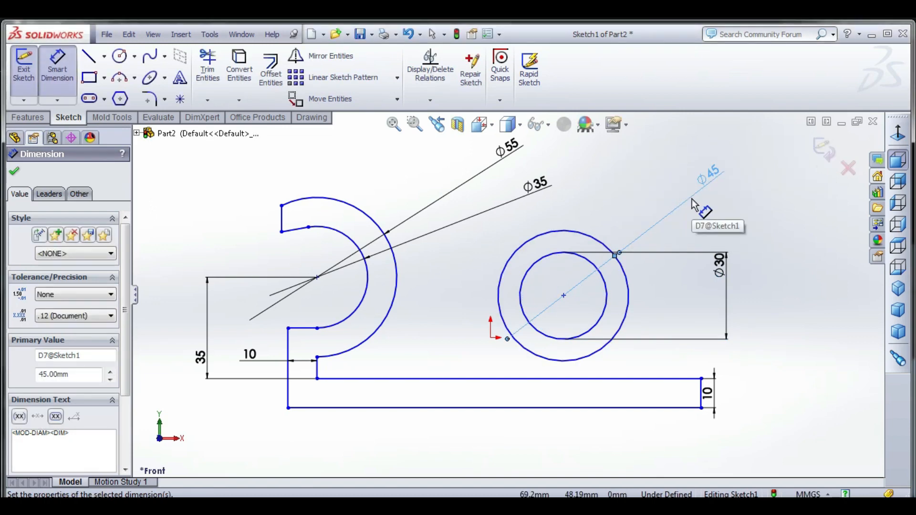
- Sketch a three-point arc of about 37 mm radius from the larger circle's lower left to a point above the circles, bulging toward the digit 2
left_click(123, 75)
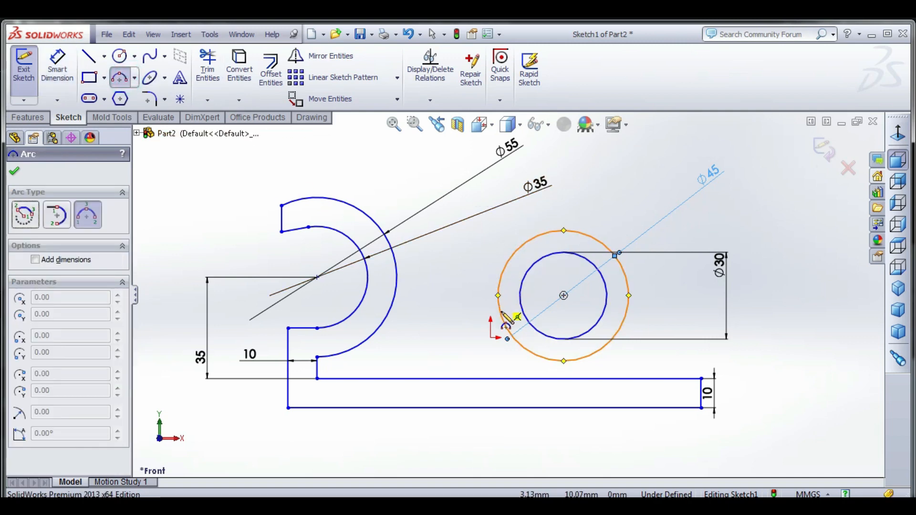
left_click(509, 336)
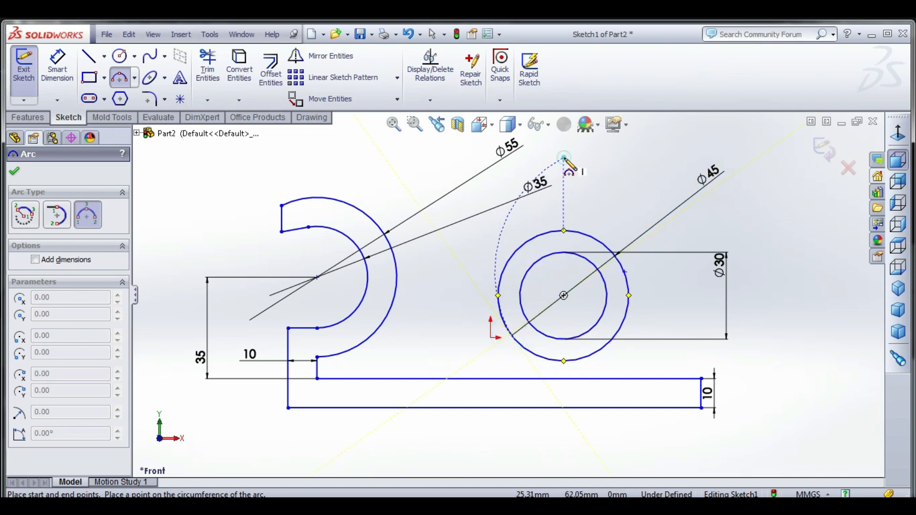
left_click(565, 157)
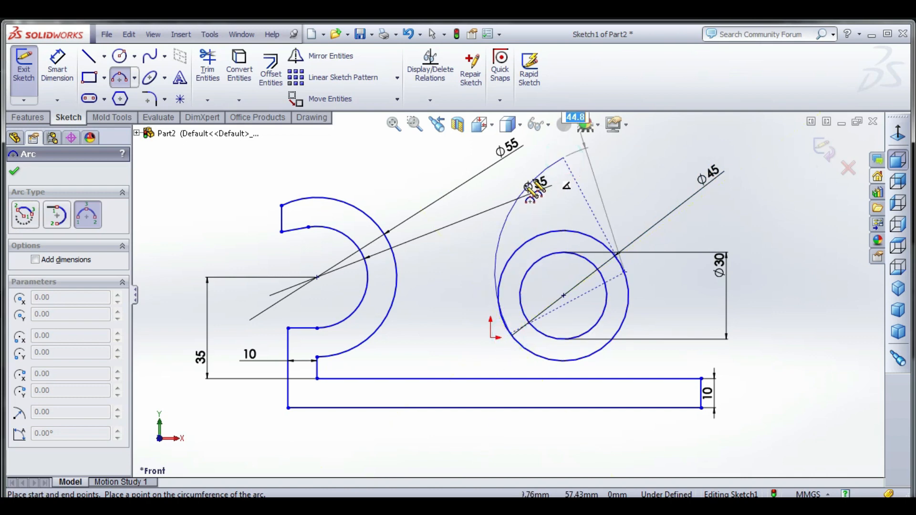
left_click(495, 213)
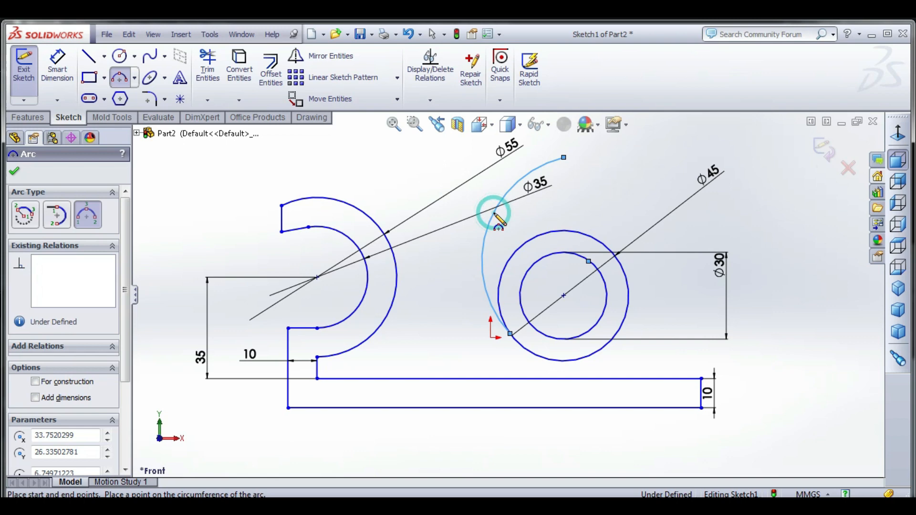
right_click(400, 155)
left_click(420, 167)
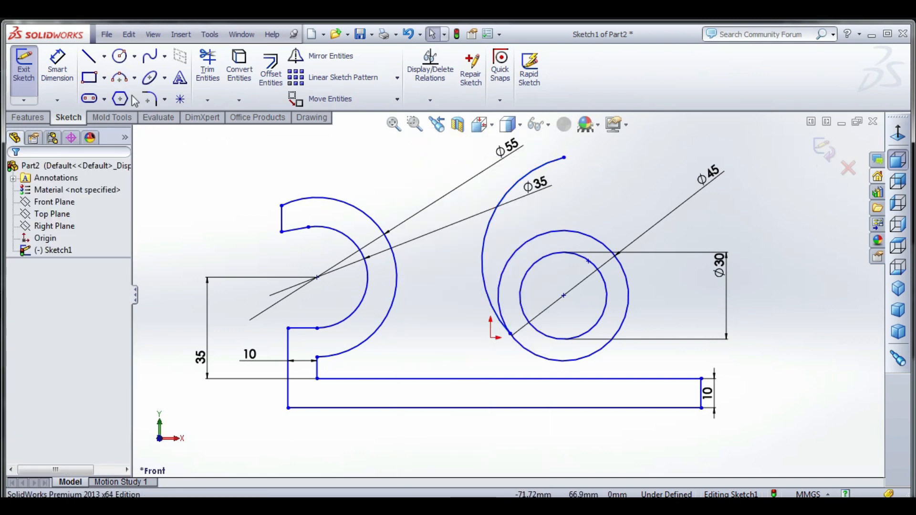
- Offset the new arc 8 mm inward, toward the circles, with a dimension added
left_click(271, 72)
left_click(494, 223)
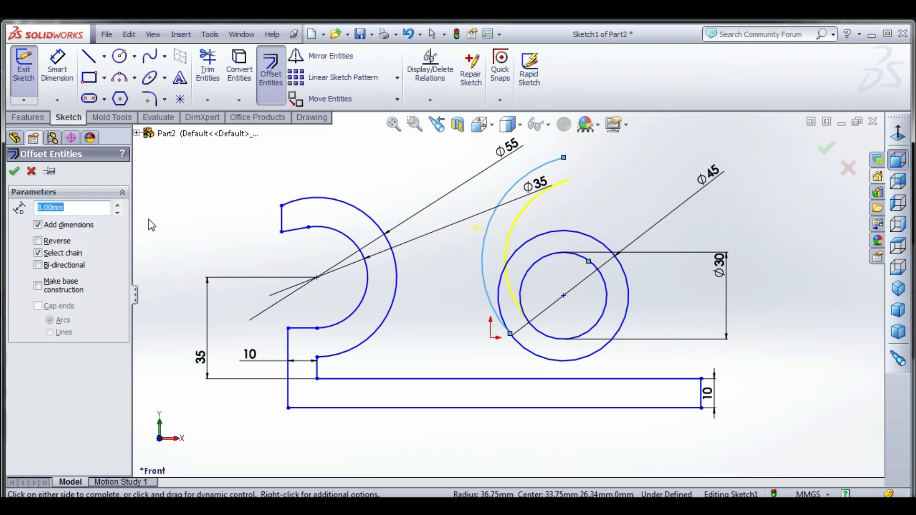
left_click(15, 171)
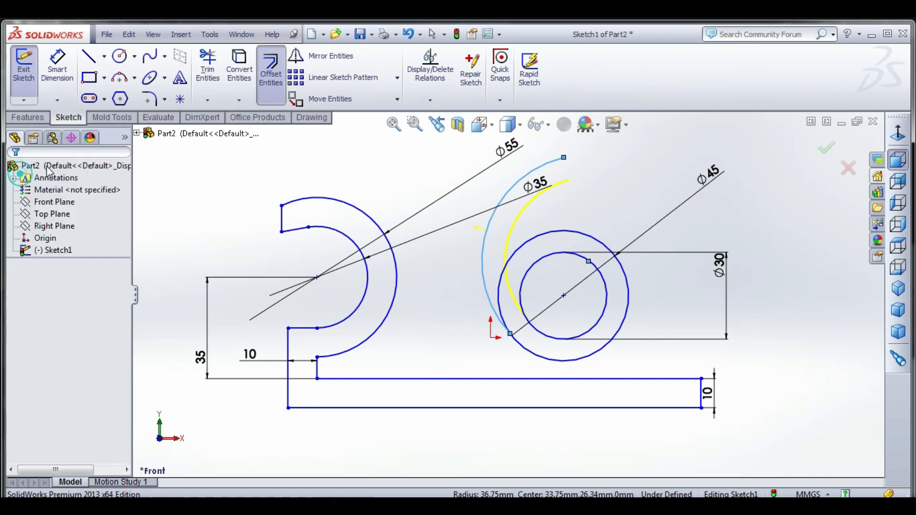
- Trim the larger circle's left portion between the two arcs and the offset arc's short end inside the smaller circle
left_click(207, 67)
scroll(538, 312, "down", 2)
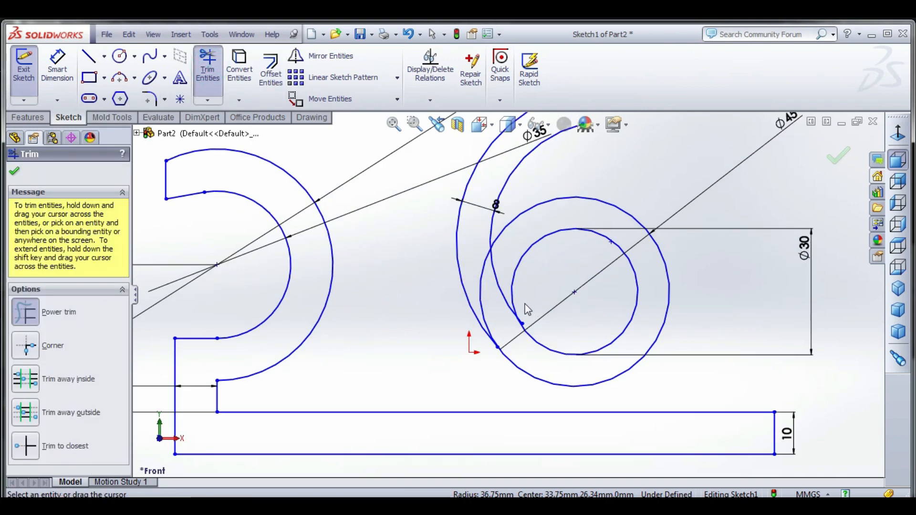
left_click_drag(485, 306, 481, 282)
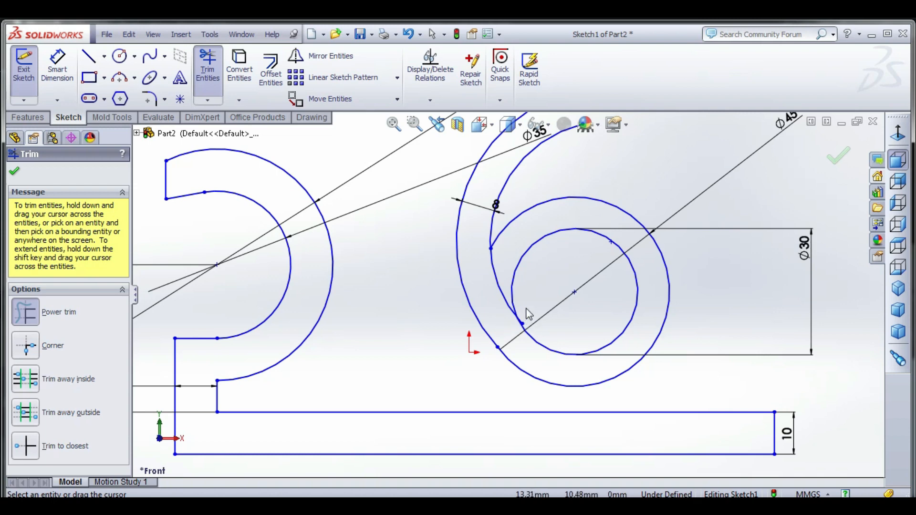
scroll(529, 314, "down", 3)
left_click(492, 300)
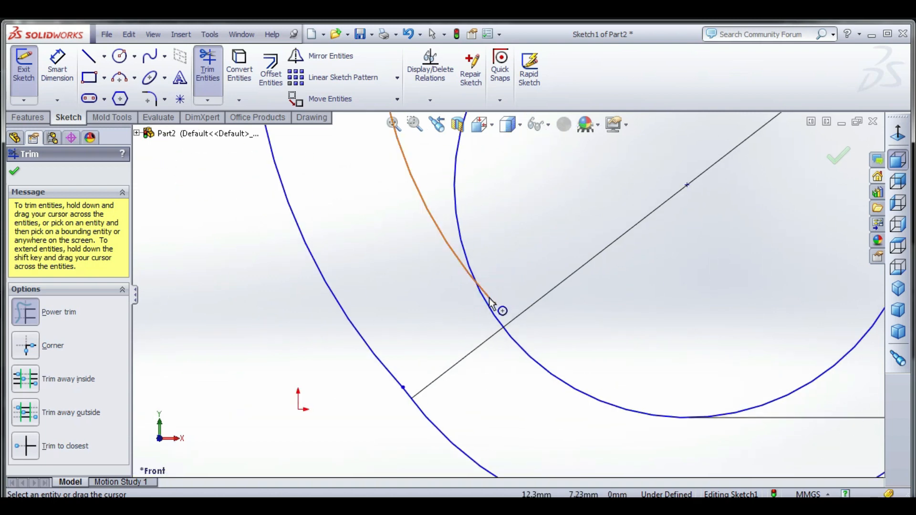
left_click_drag(491, 301, 489, 291)
scroll(429, 316, "up", 3)
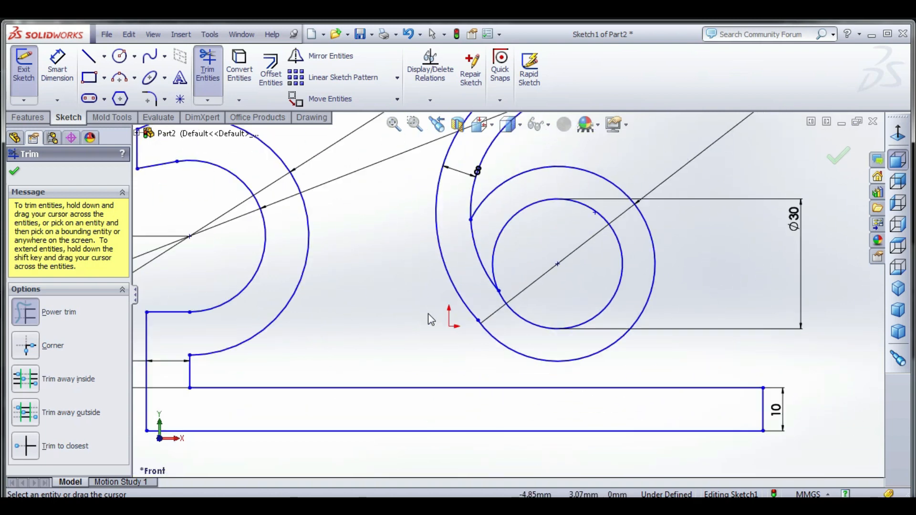
- Trim the offset arc's remaining lower portion between the larger and smaller circles
scroll(537, 276, "up", 3)
scroll(537, 276, "down", 5)
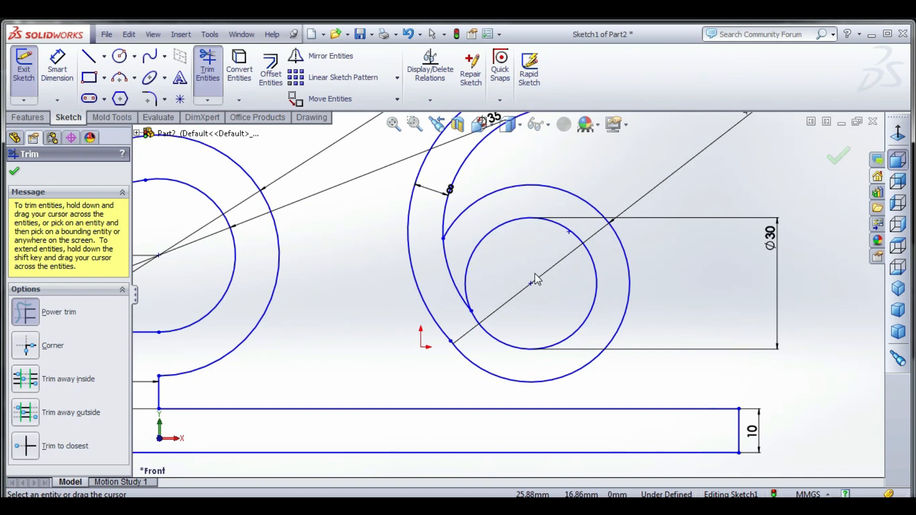
left_click(447, 273)
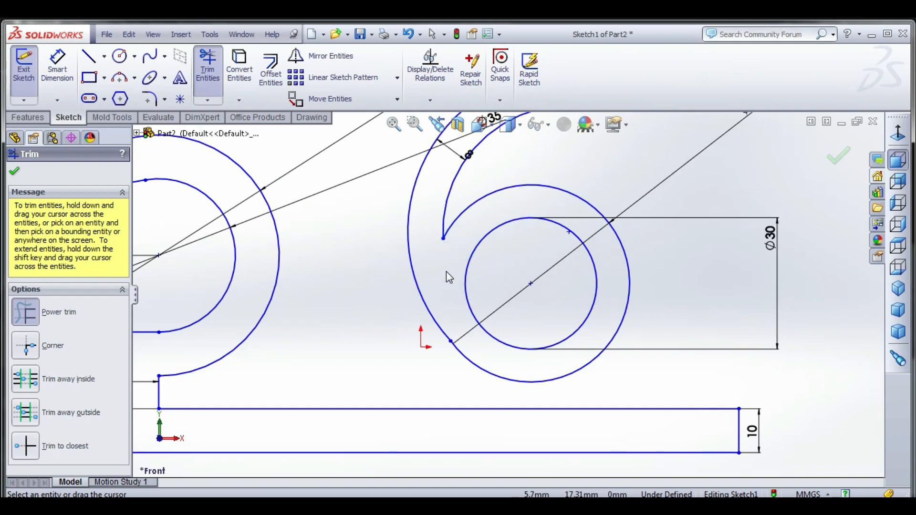
right_click(329, 232)
left_click(361, 206)
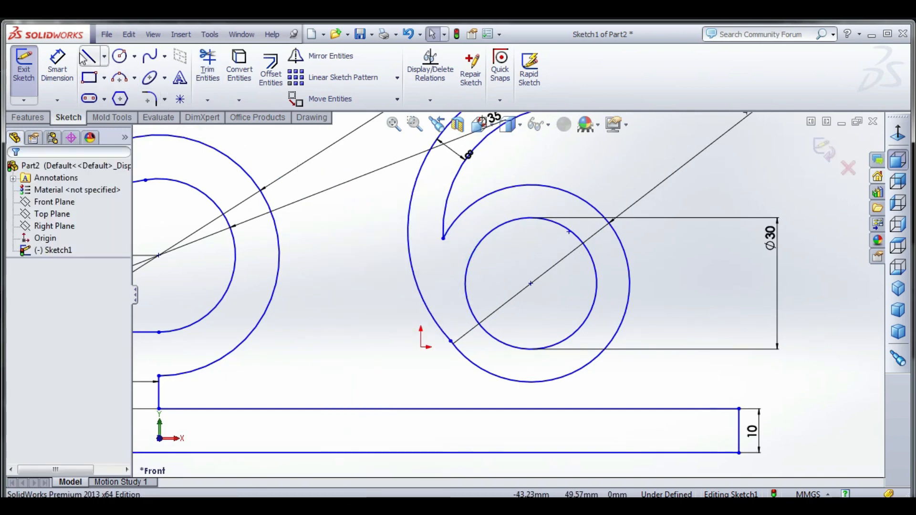
- Close the top of the digit 6 with a line joining the upper ends of the two arcs
left_click(88, 56)
scroll(367, 351, "up", 2)
scroll(430, 329, "up", 2)
scroll(459, 196, "down", 4)
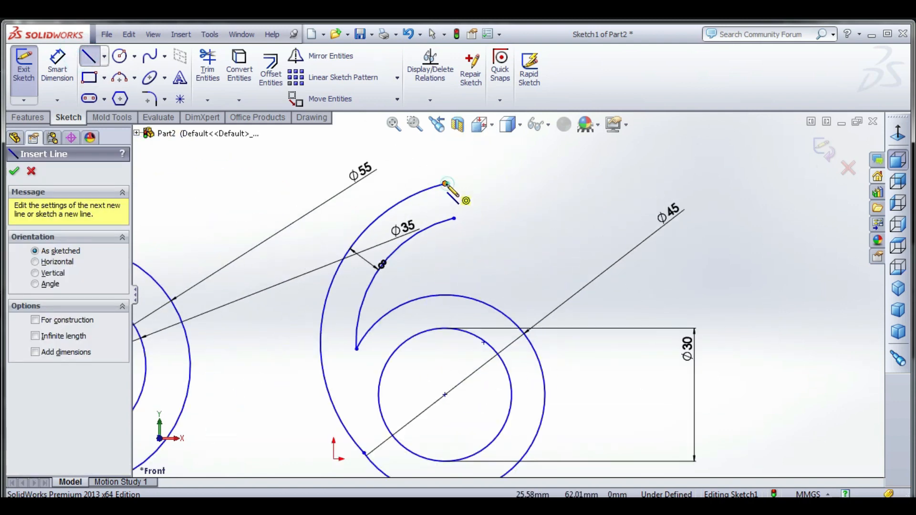
left_click(446, 184)
left_click(454, 218)
right_click(520, 140)
left_click(556, 198)
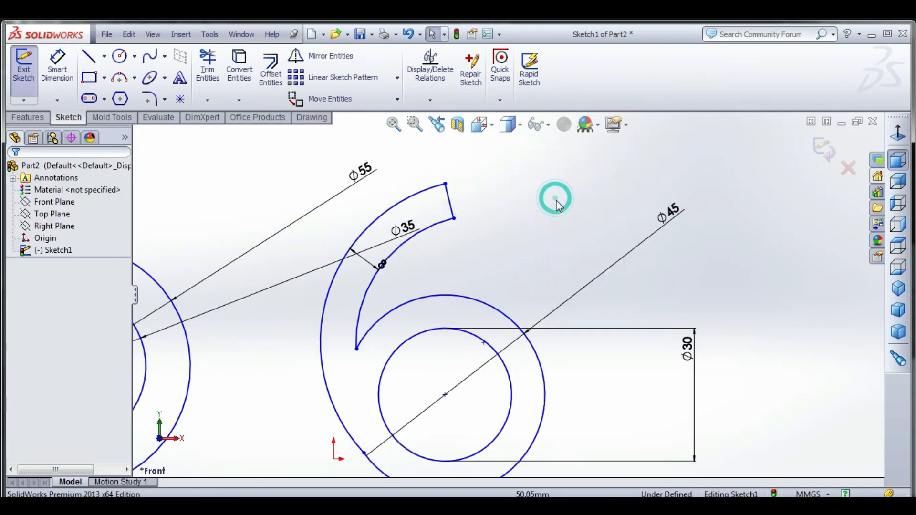
- Move the common centre of the digit 6's circles closer to the digit 2, to about X 8.7, Y 14.2 mm
scroll(544, 208, "up", 4)
scroll(460, 329, "down", 3)
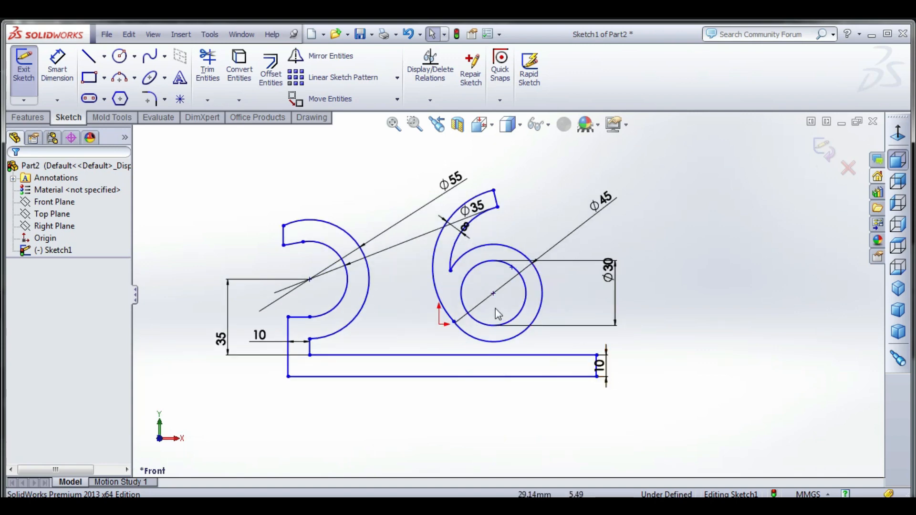
left_click_drag(492, 293, 459, 296)
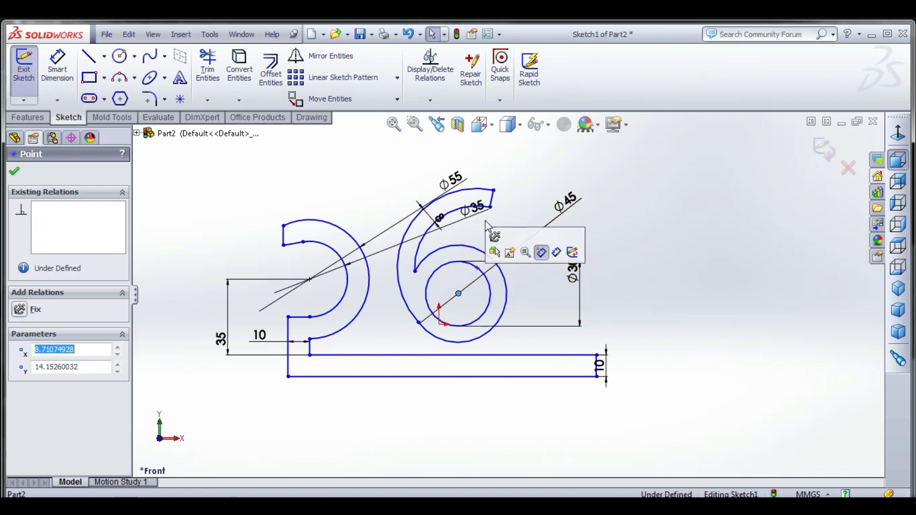
left_click(533, 212)
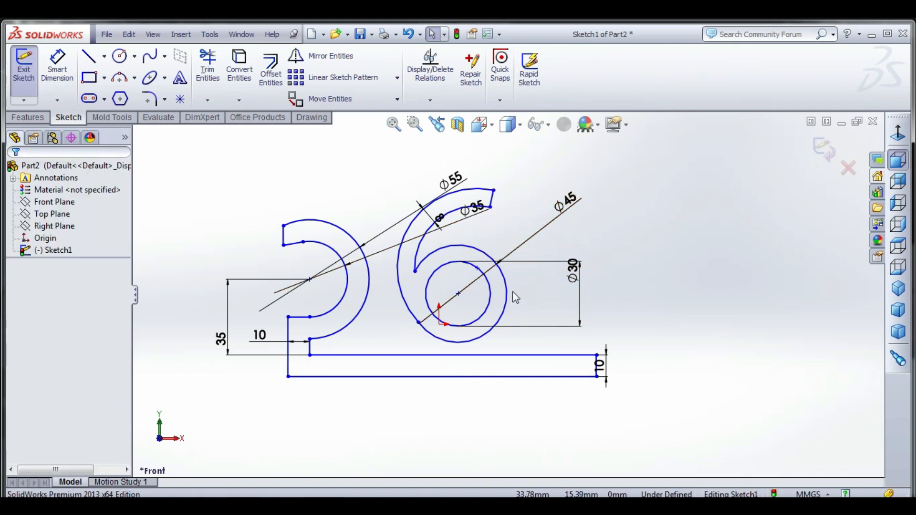
left_click(516, 228)
- Set the offset distance between the digit 6's two upper arcs to 10 mm
double_click(439, 217)
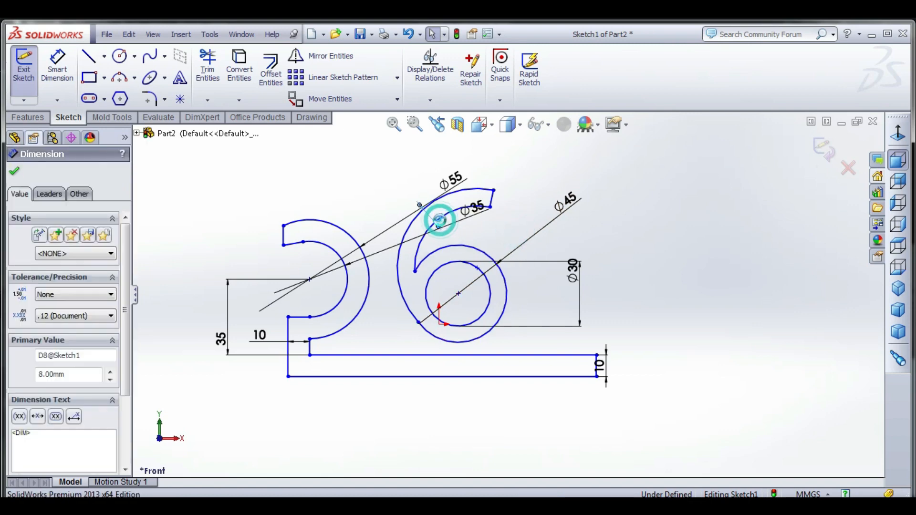
type("10")
key("Return")
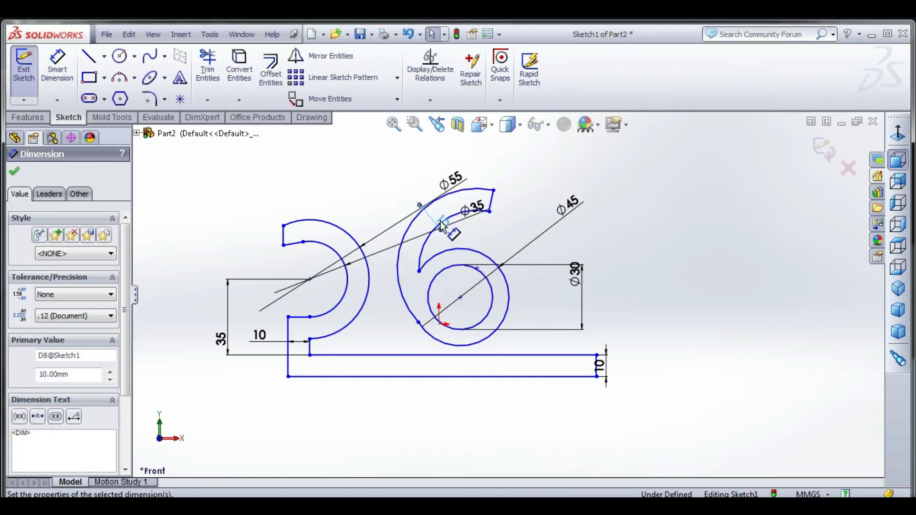
left_click(500, 235)
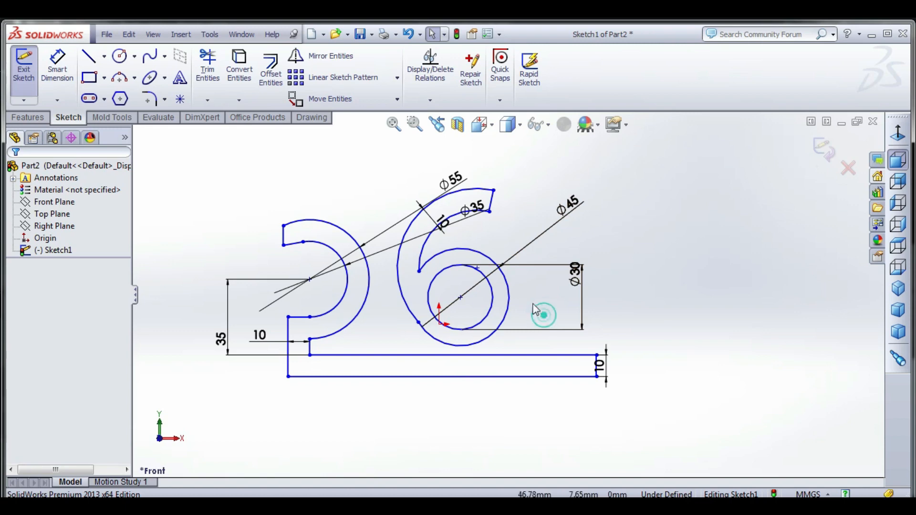
- Move the junction of the digit 6's inner upper arc and larger circle slightly upward, to about X -7.8, Y 27 mm
left_click(420, 275)
scroll(422, 281, "down", 6)
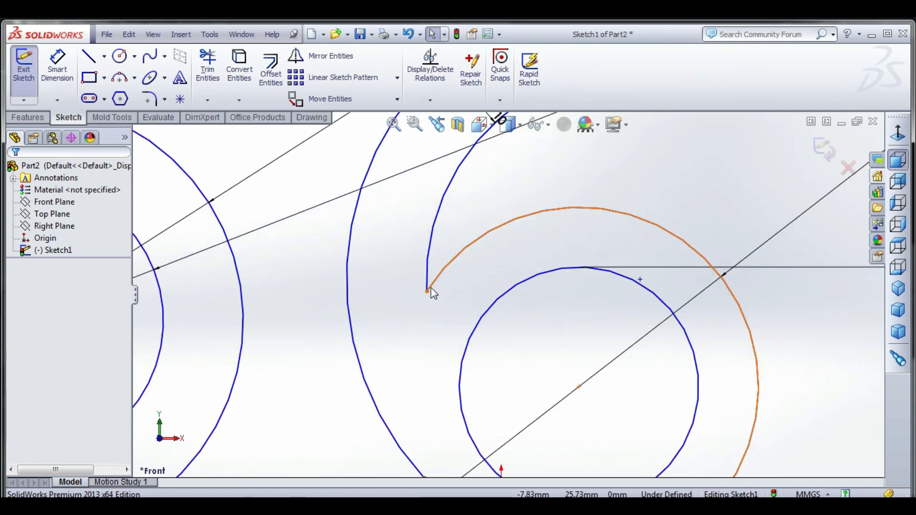
left_click_drag(428, 291, 439, 273)
scroll(413, 297, "up", 6)
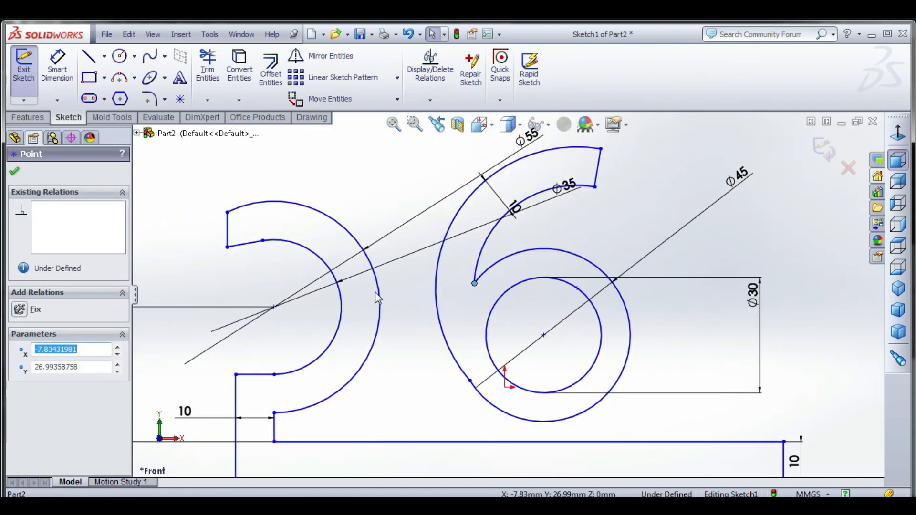
left_click(423, 341)
- Make the digit 6's outer upper arc tangent to its larger circular arc
scroll(423, 340, "up", 3)
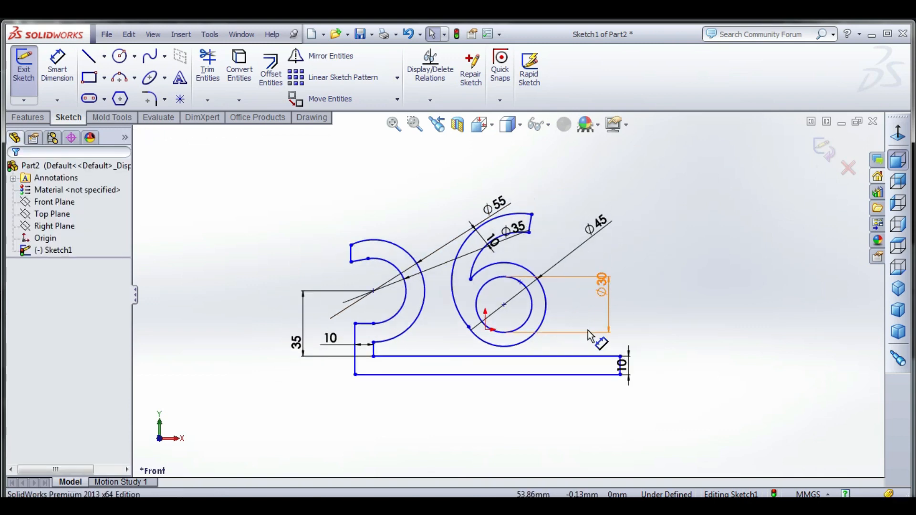
scroll(592, 337, "down", 3)
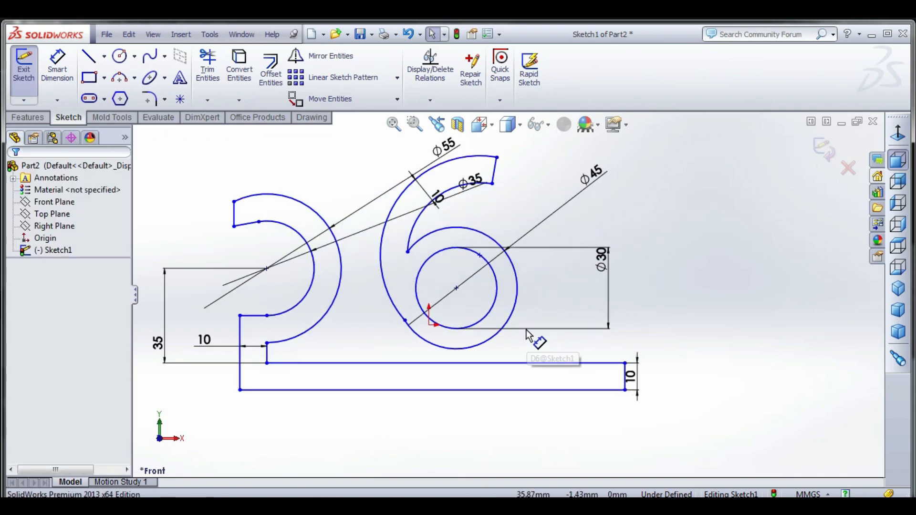
left_click(406, 321)
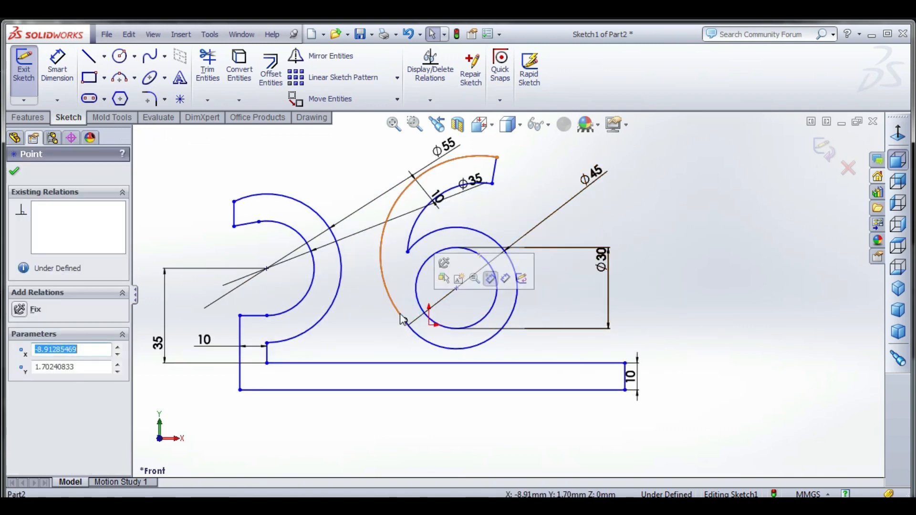
left_click(399, 313)
left_click(420, 338, "ctrl")
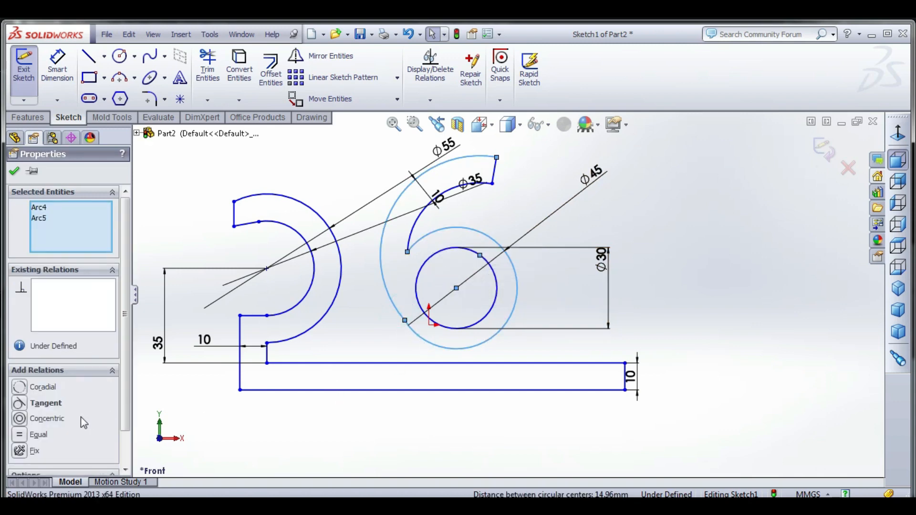
left_click(27, 405)
left_click(650, 286)
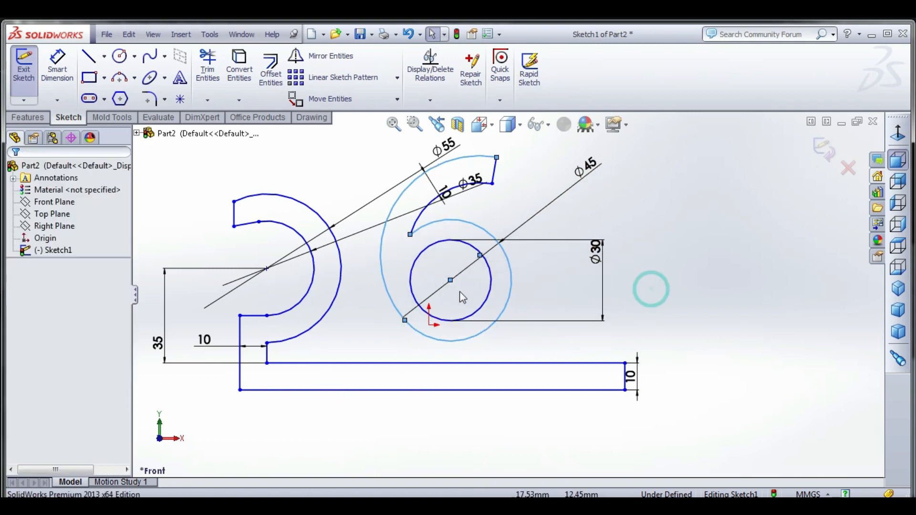
- Move the bar's 10 mm height dimension inward and shorten the bar from its right end, leaving its upper edge about 97 mm long
left_click_drag(626, 384, 530, 380)
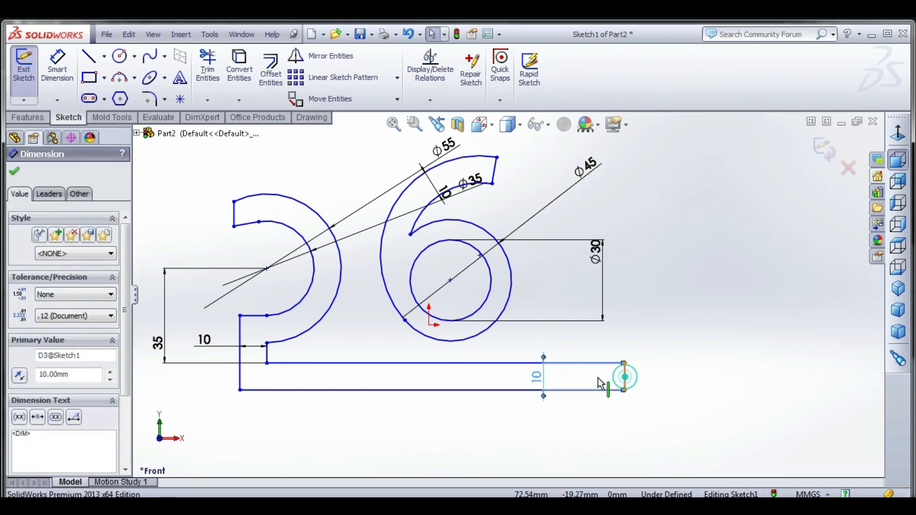
left_click_drag(600, 383, 529, 379)
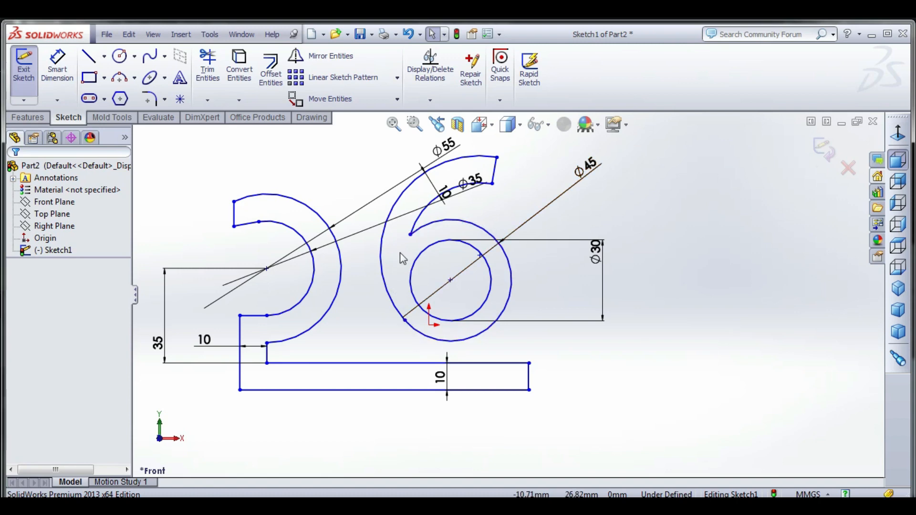
- Dimension the vertical distance between the digit 6's circle centre and the bar's upper edge as 25 mm
left_click(57, 67)
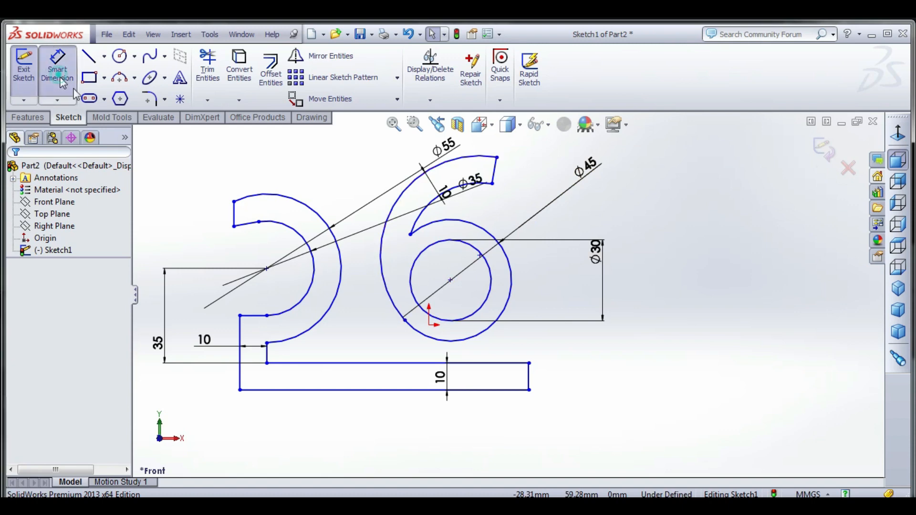
left_click(450, 280)
left_click(474, 364)
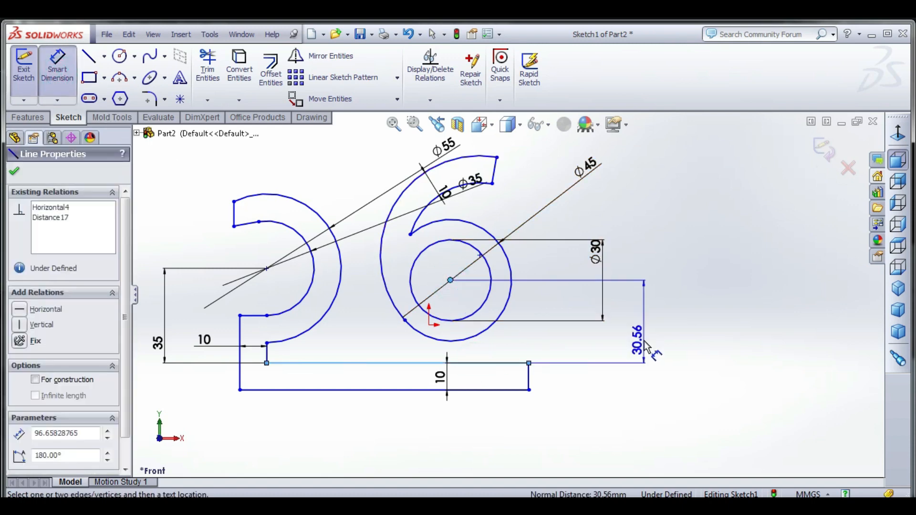
left_click(644, 340)
type("2")
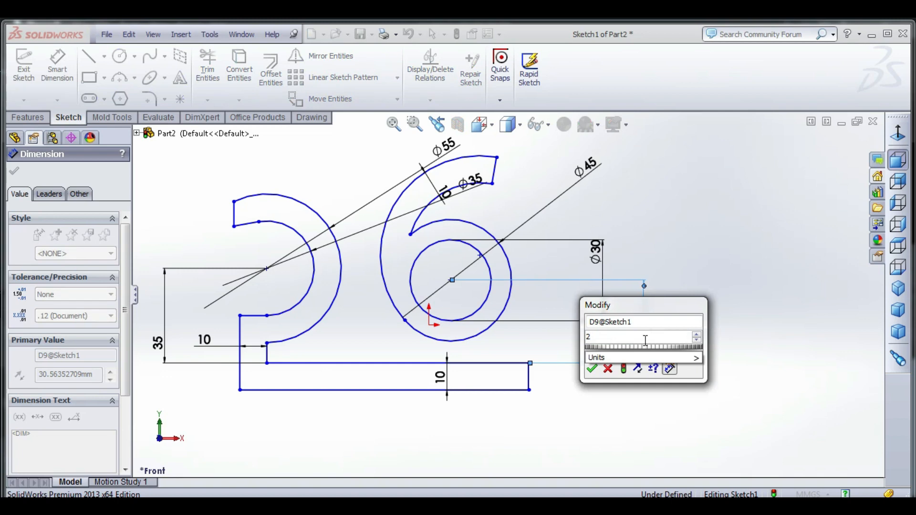
type("5")
key("Return")
left_click(745, 309)
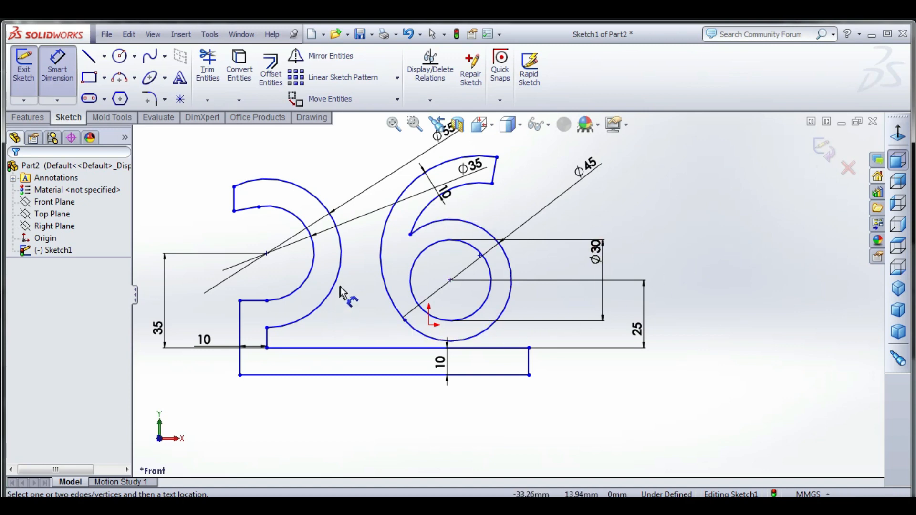
- Dimension the horizontal distance from the 2's outer vertical edge to the 6's circle centre as 70 mm
left_click(450, 280)
left_click(240, 322)
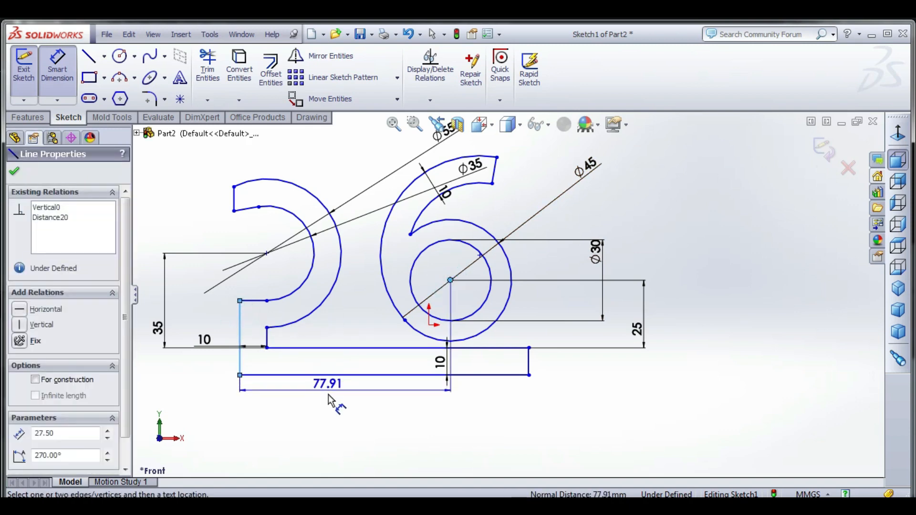
left_click(323, 416)
type("70")
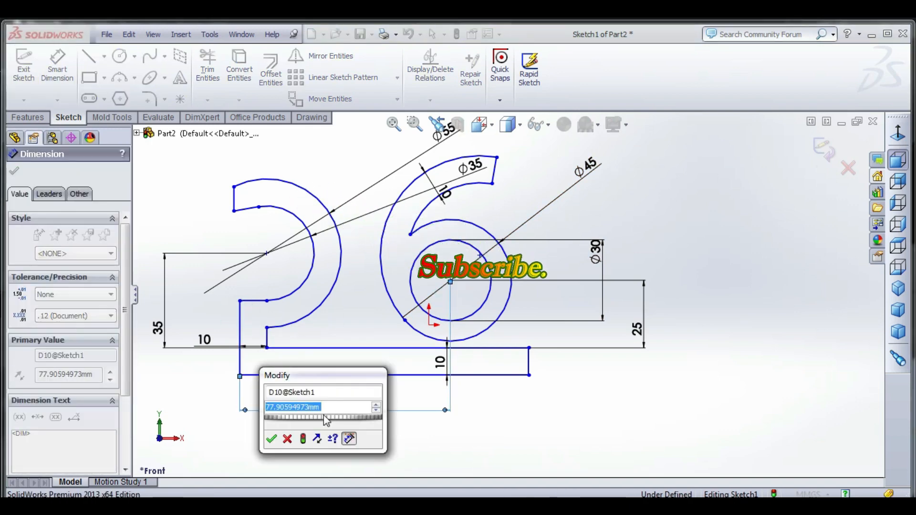
key("Return")
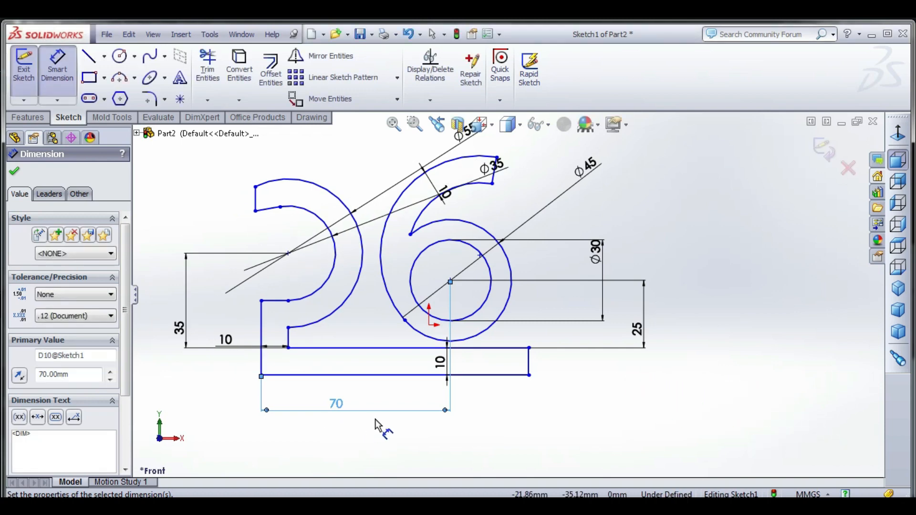
scroll(378, 429, "up", 2)
scroll(374, 224, "down", 2)
right_click(726, 175)
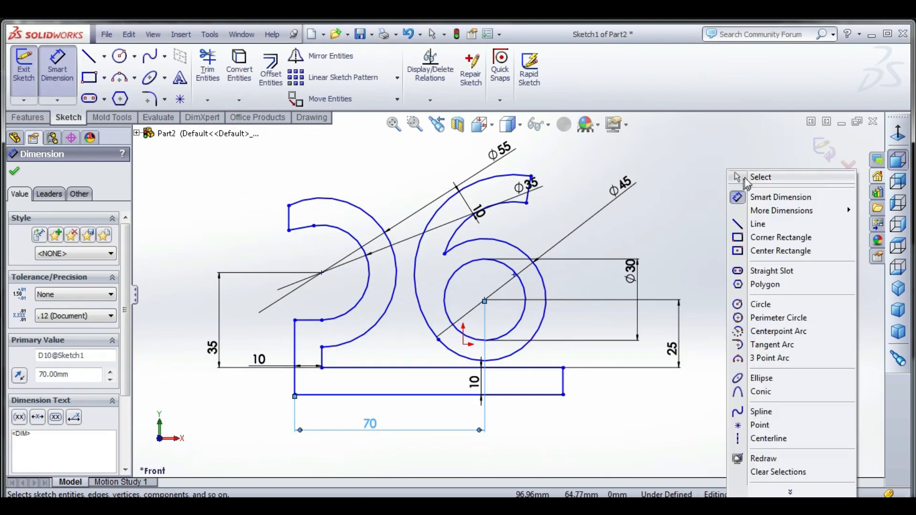
left_click(754, 178)
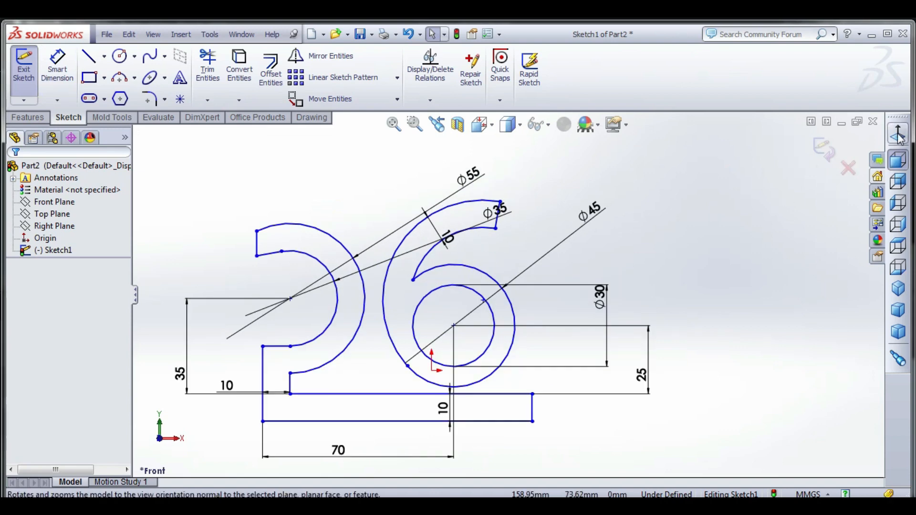
left_click(742, 283)
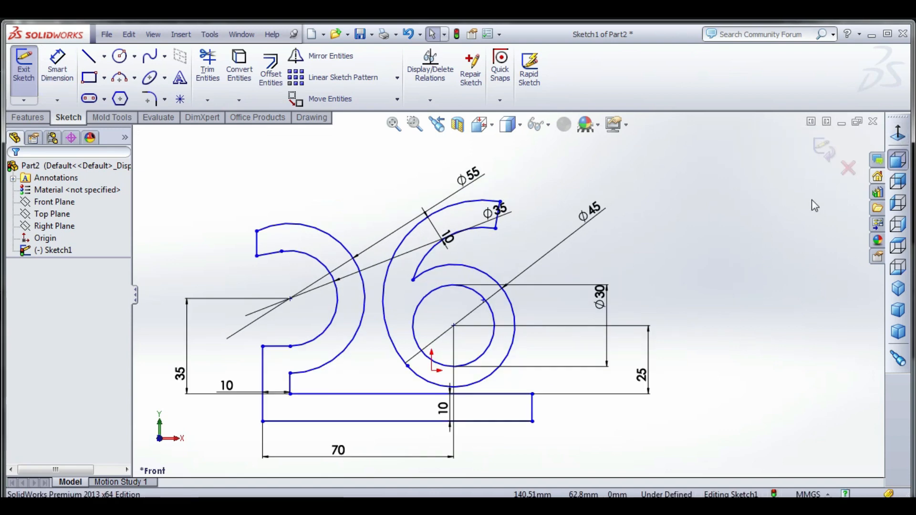
- Finish the 26 sketch and extrude it as a blind boss 40 mm deep
left_click(822, 148)
left_click(39, 116)
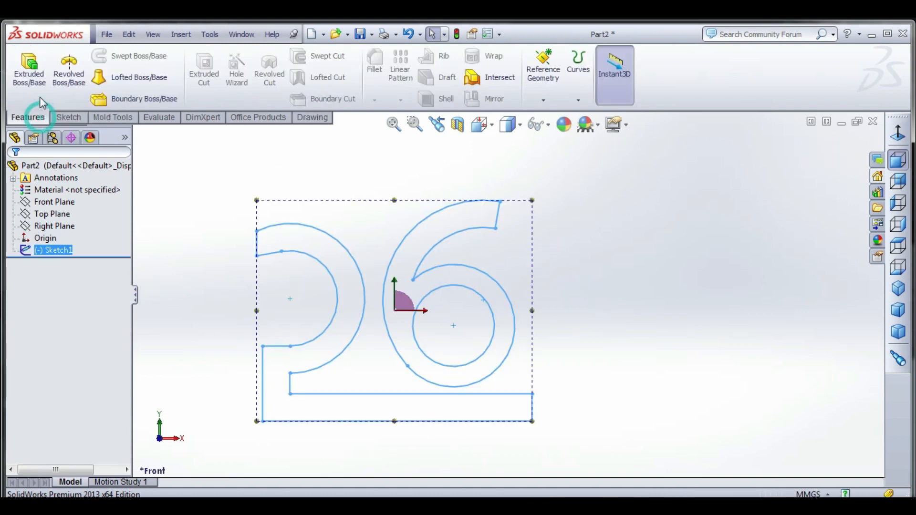
left_click(29, 72)
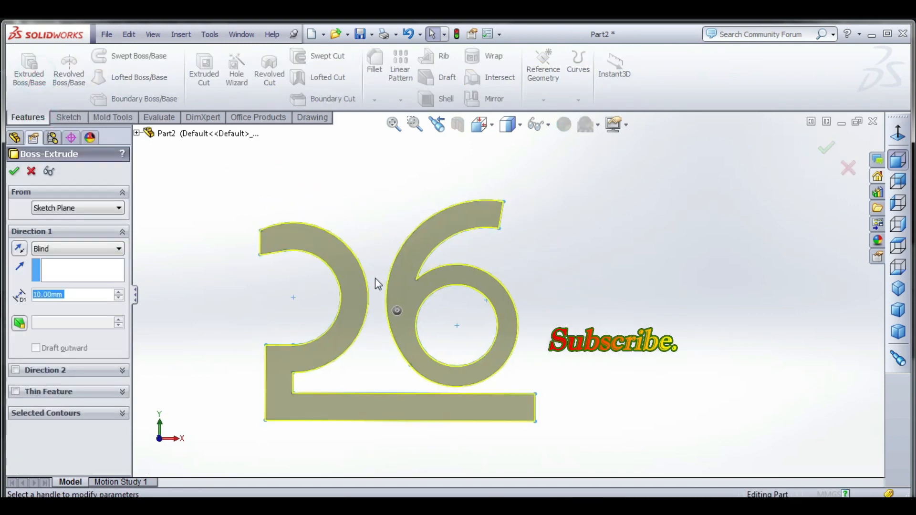
scroll(108, 290, "up", 2)
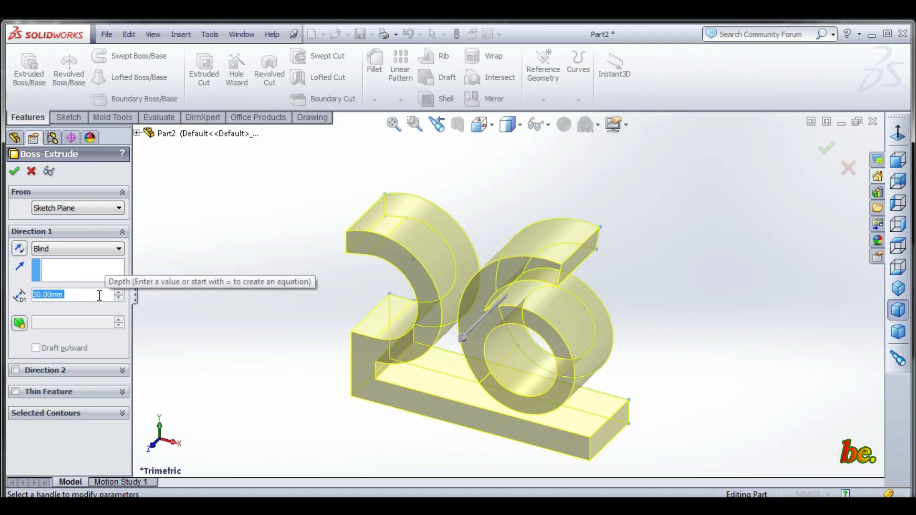
type("40")
key("Return")
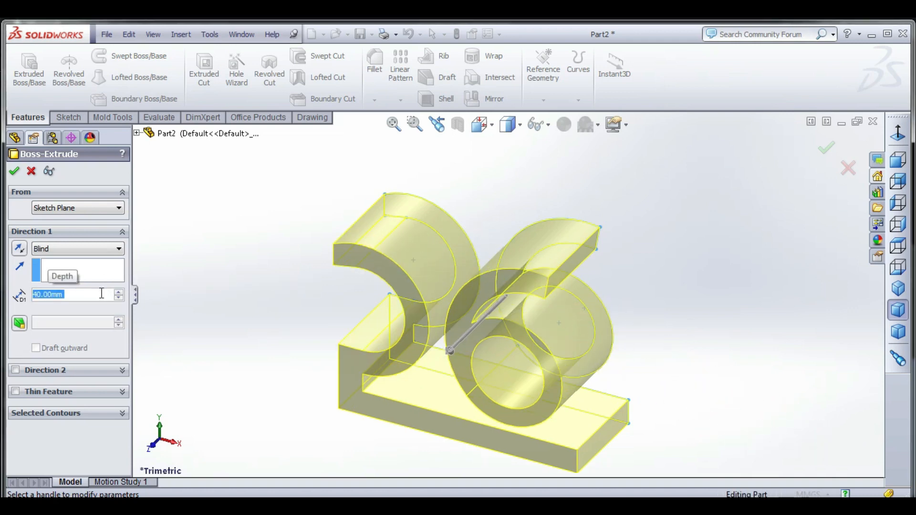
left_click(14, 172)
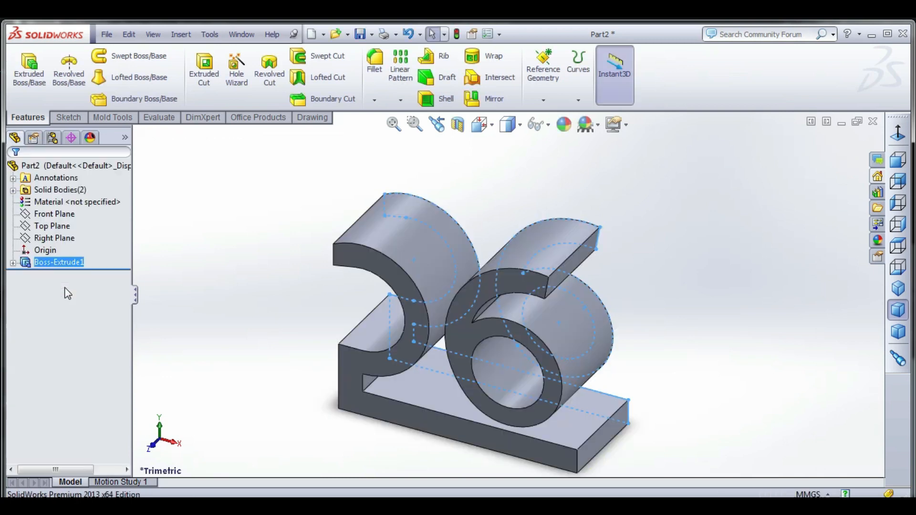
left_click(198, 275)
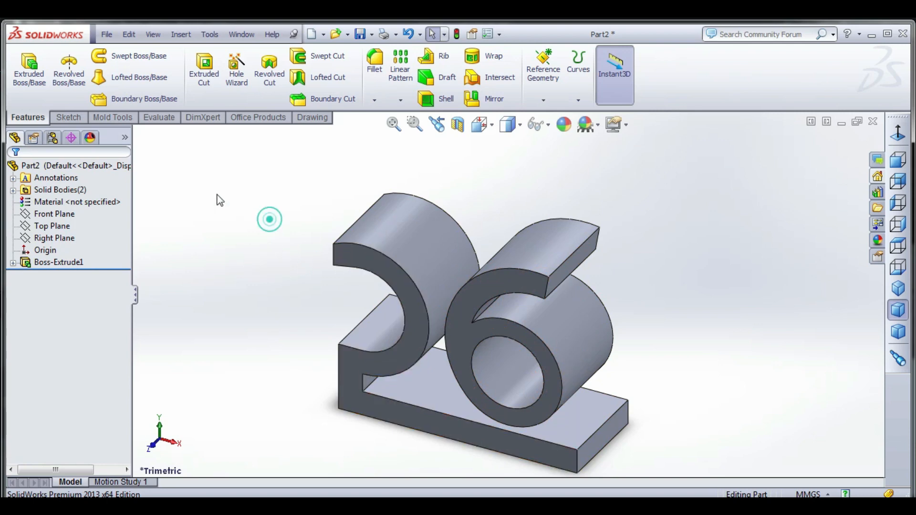
- On the Top Plane, sketch a three-point arc across the body between its two end edges, bowing toward the front with about 102 mm radius
left_click(54, 213)
left_click(53, 226, "ctrl")
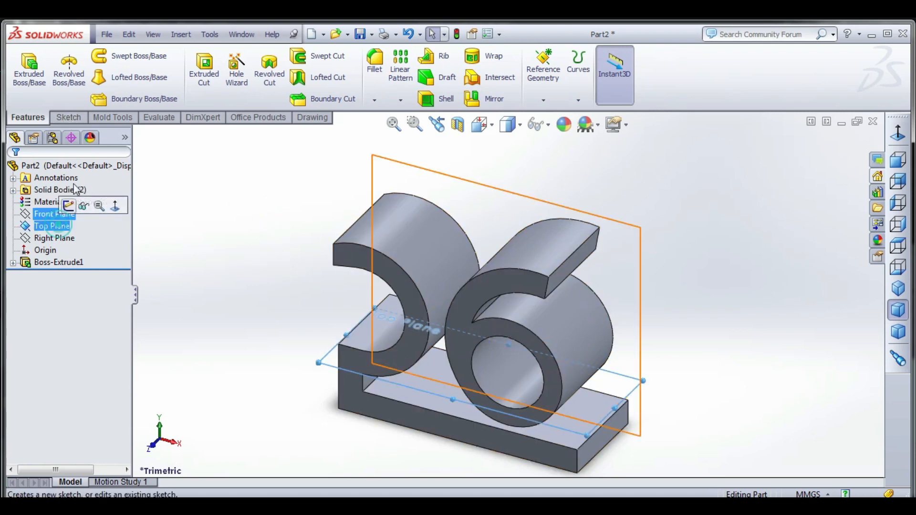
left_click(75, 116)
left_click(24, 67)
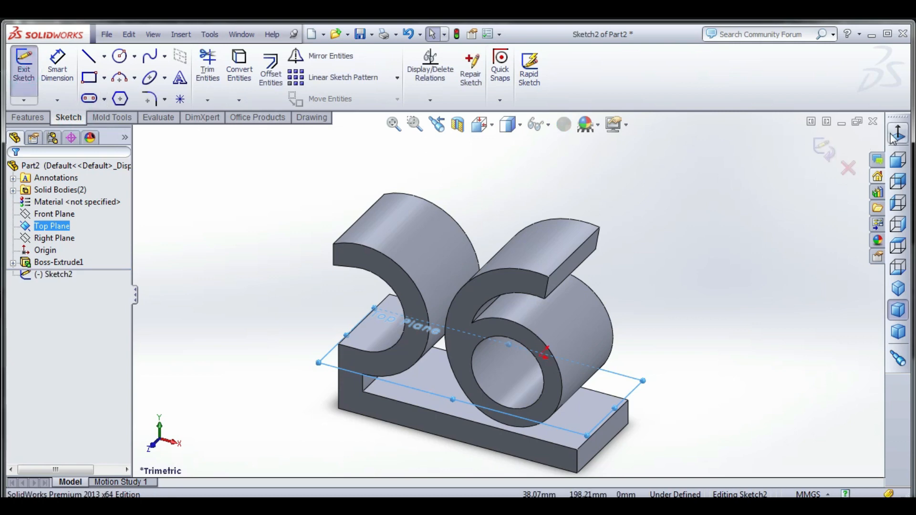
left_click(894, 136)
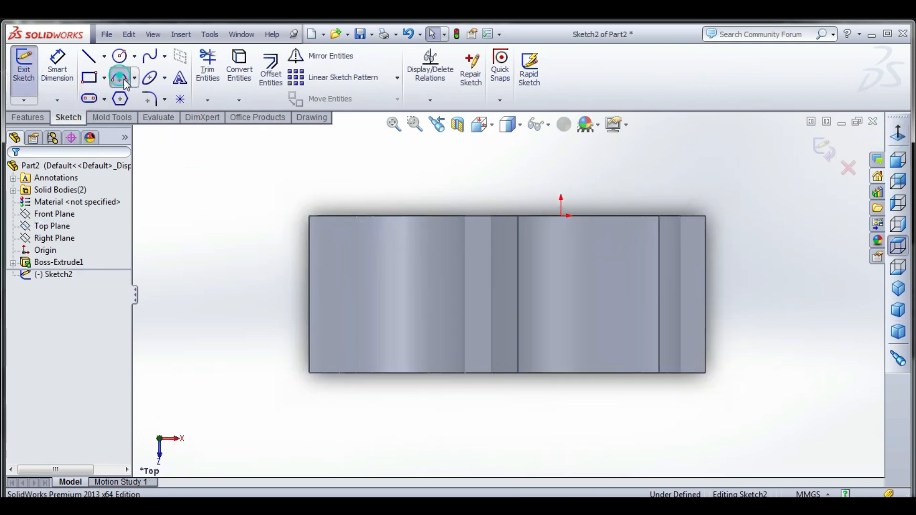
left_click(120, 78)
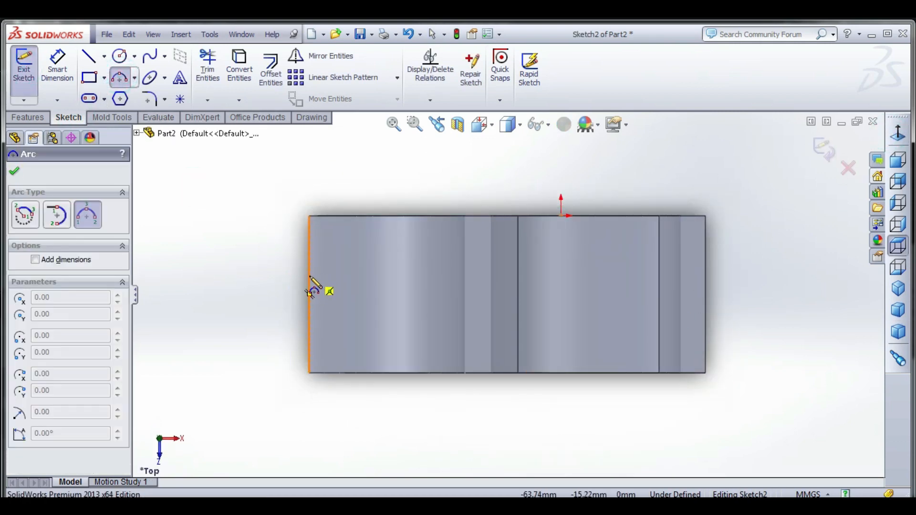
left_click(309, 275)
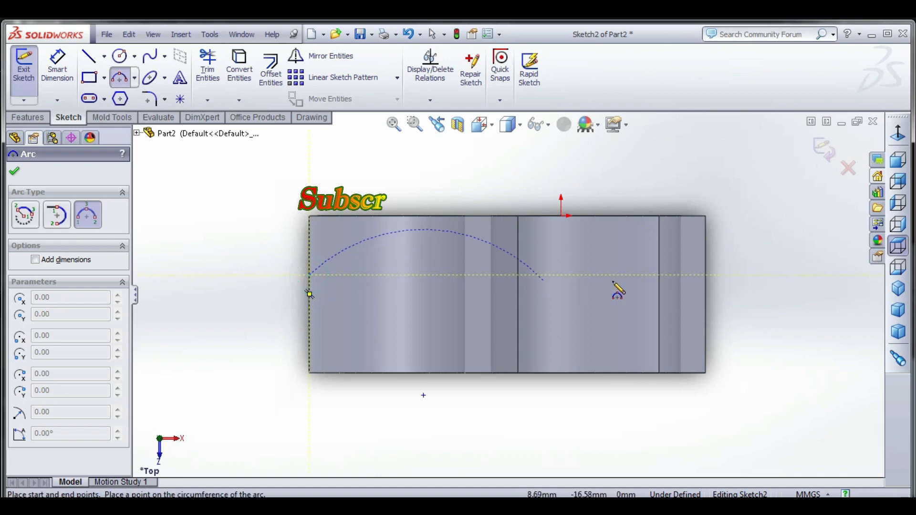
left_click(706, 276)
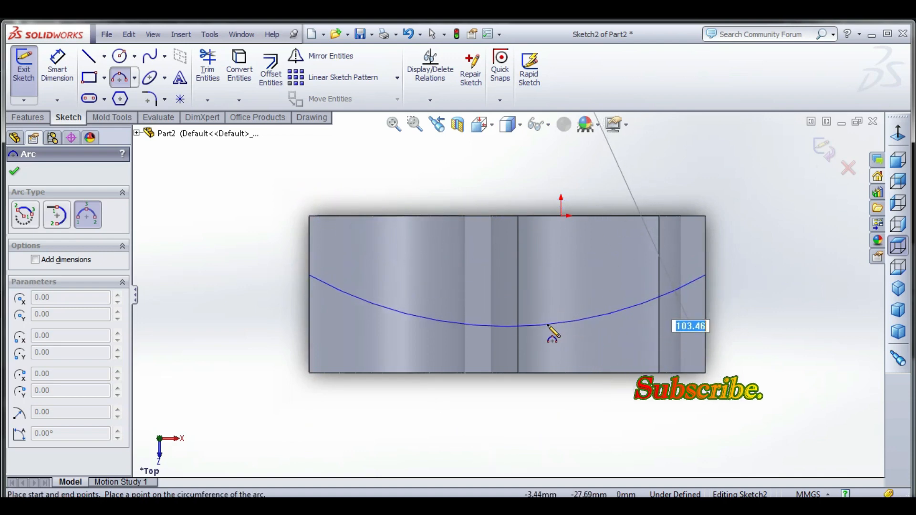
left_click(548, 327)
- Dimension the arc's radius as 100 mm
left_click(62, 64)
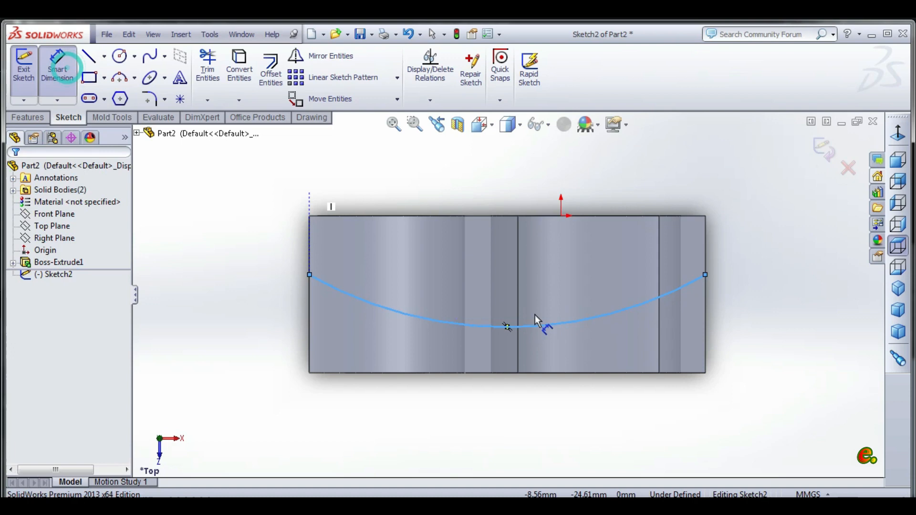
left_click(577, 321)
left_click(696, 377)
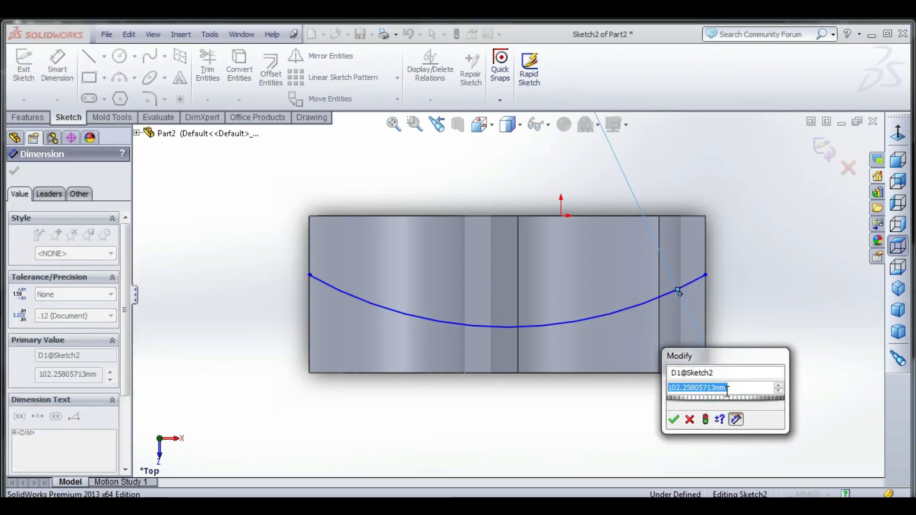
type("100")
key("Return")
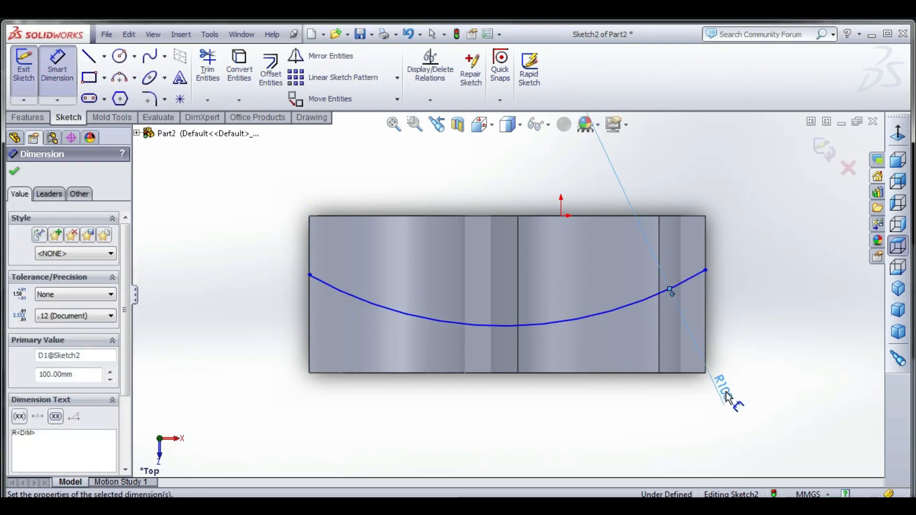
- Set the arc's radius dimension to 70 mm
double_click(726, 395)
type("7")
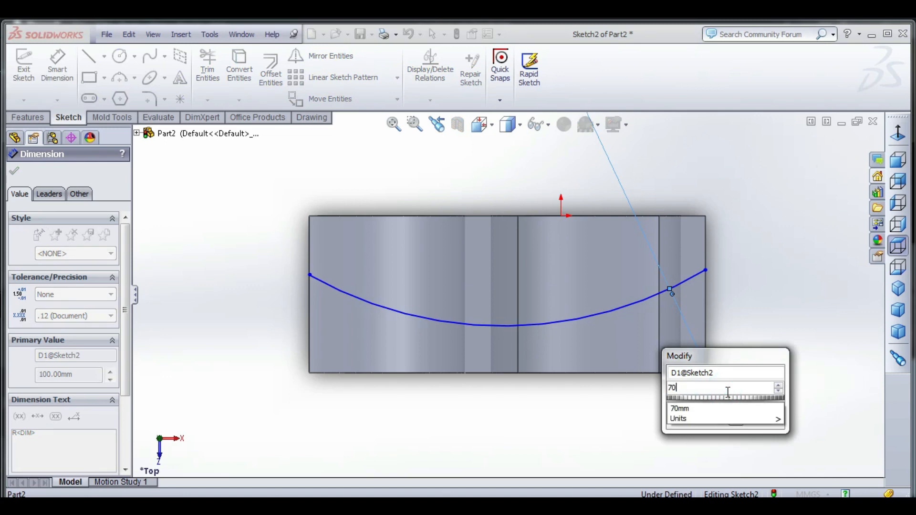
type("0")
key("Return")
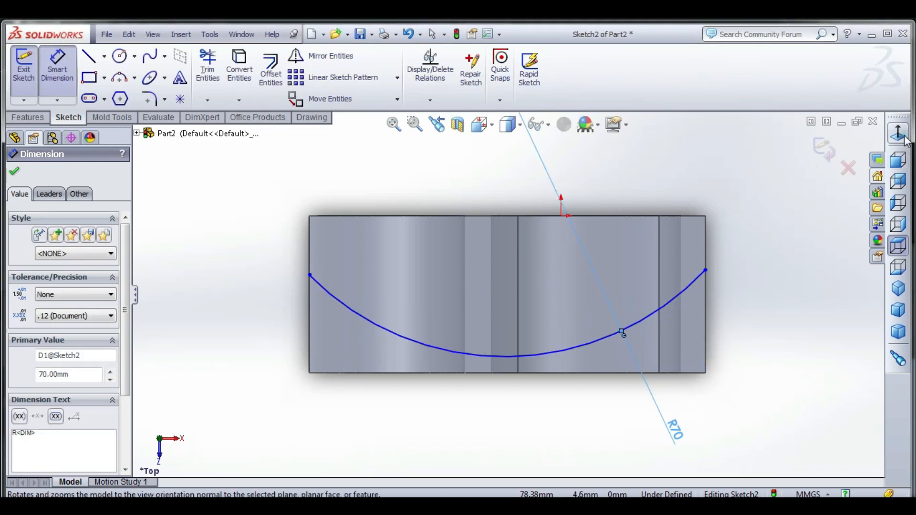
- Finish the arc sketch and extrude-cut the body with it, Through All in both directions with the side to cut flipped
left_click(903, 136)
left_click(856, 169)
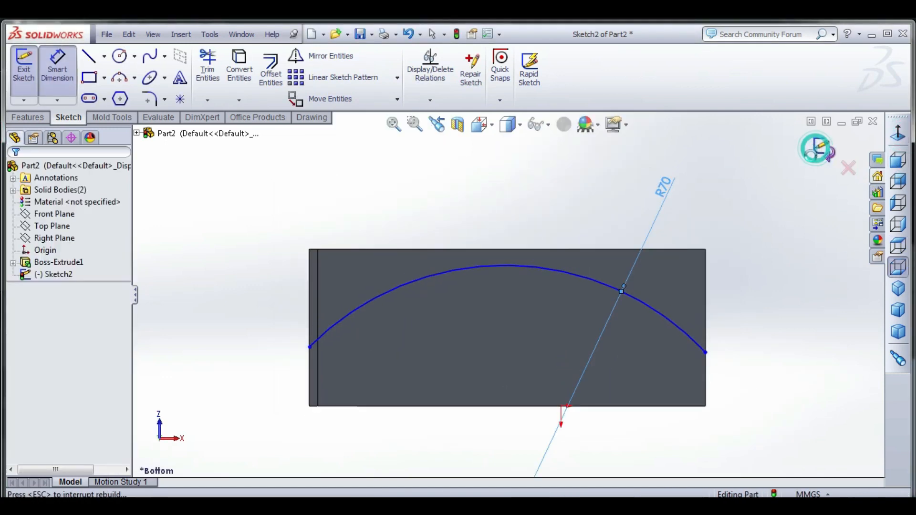
left_click(820, 152)
left_click(42, 119)
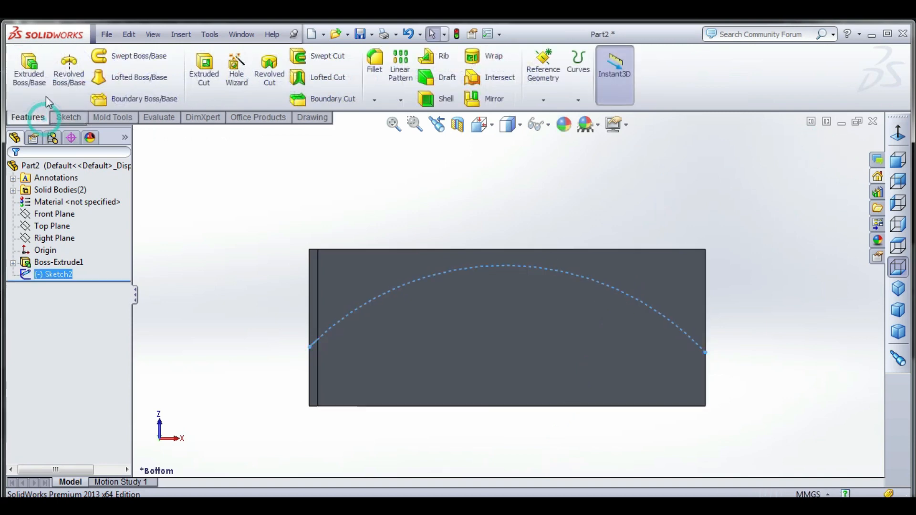
left_click(204, 67)
middle_click_drag(538, 306, 558, 259)
left_click(61, 295)
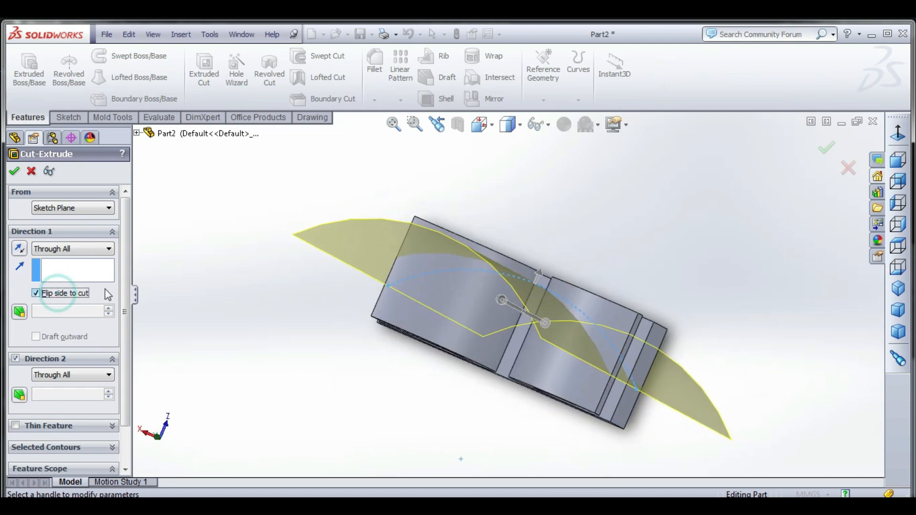
left_click(897, 135)
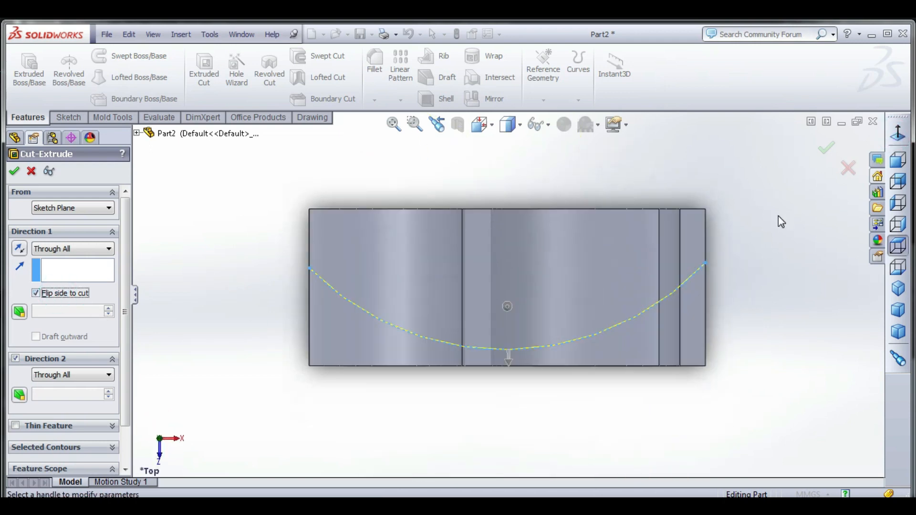
left_click(828, 149)
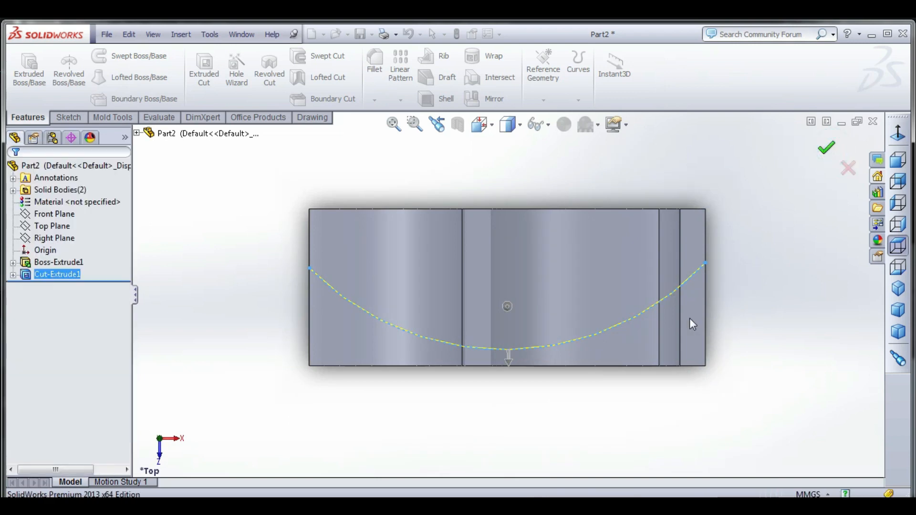
middle_click_drag(689, 321, 514, 316)
left_click(735, 261)
middle_click_drag(736, 260, 682, 275)
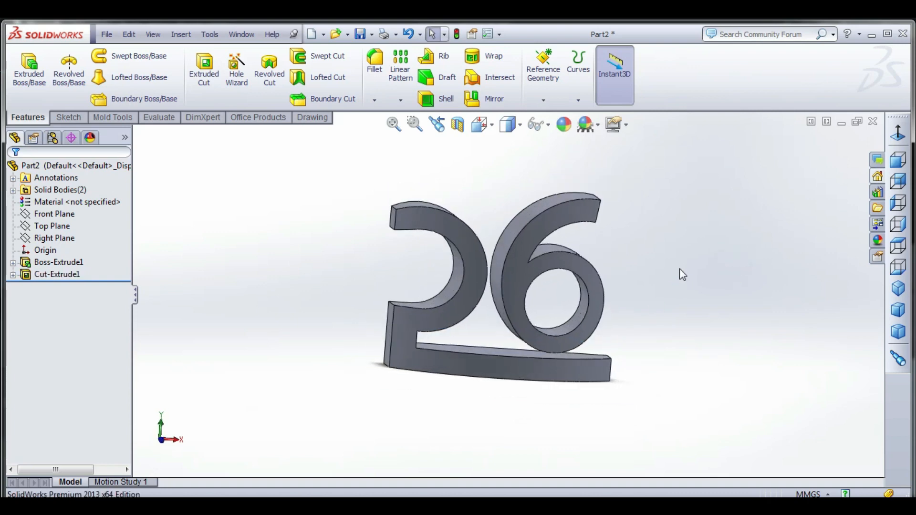
- Start a sketch on the Front Plane and draw a horizontal centerline along nearly the full length of the bar, near its lower edge
left_click(48, 227)
left_click(52, 214)
middle_click_drag(388, 204, 409, 262)
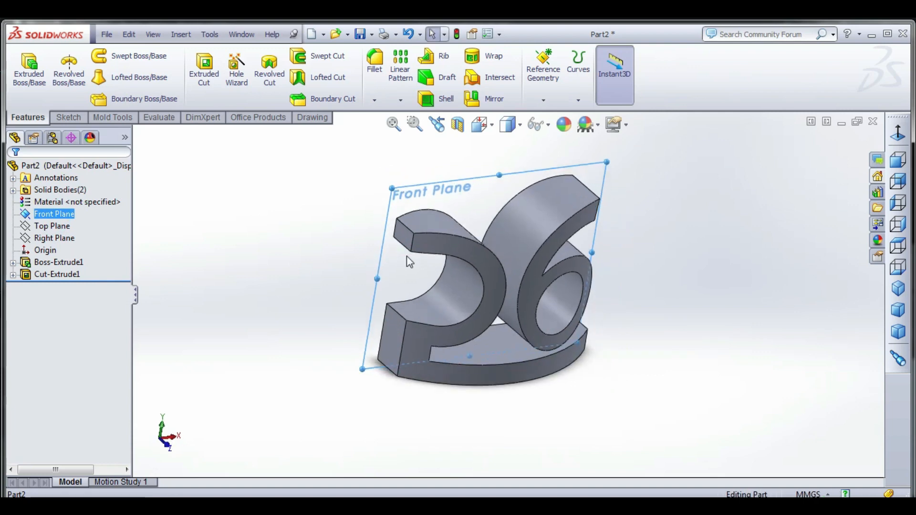
left_click(67, 119)
left_click(24, 67)
left_click(901, 138)
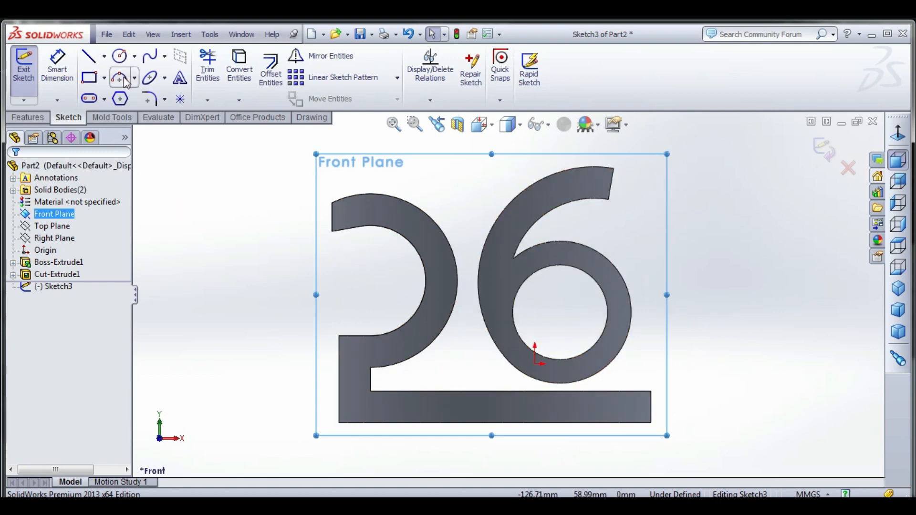
left_click(104, 56)
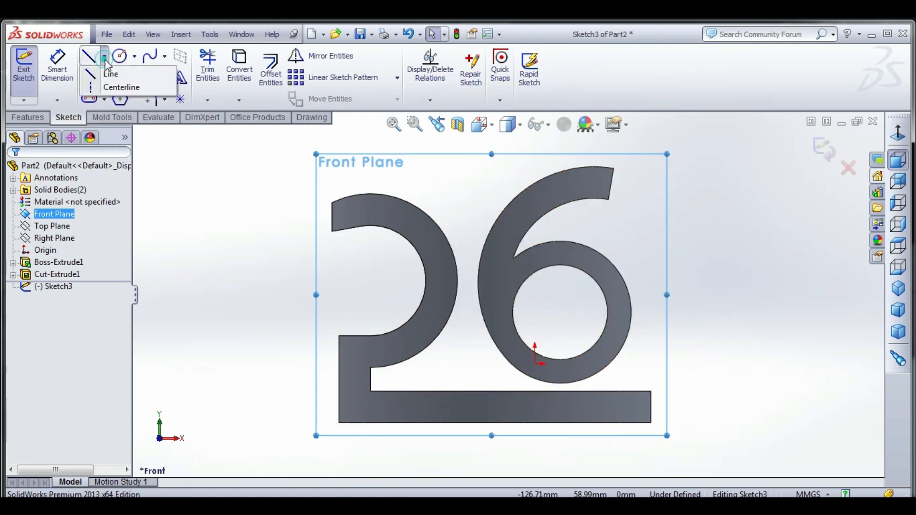
left_click(121, 87)
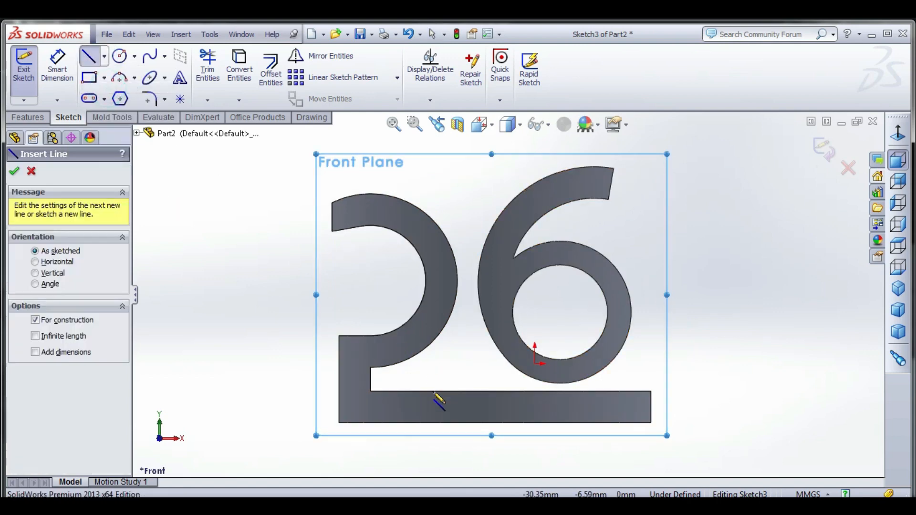
left_click(353, 414)
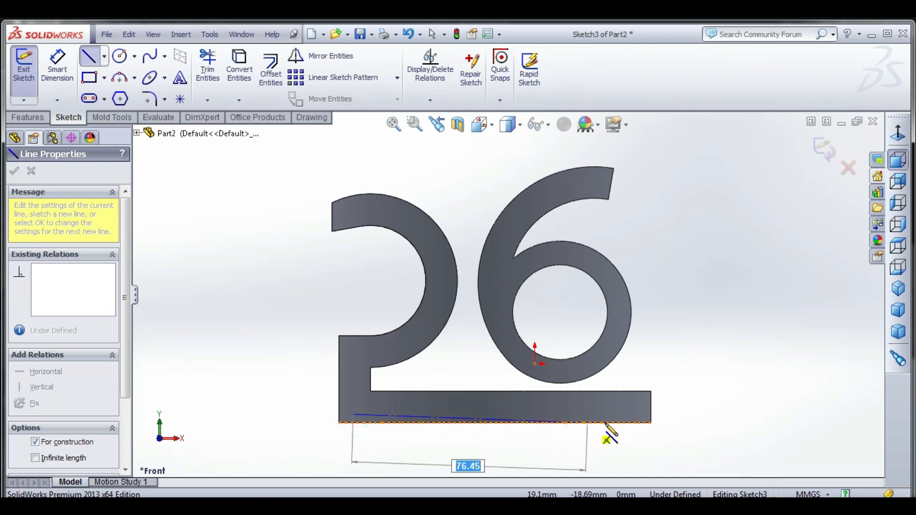
left_click(647, 415)
- Dimension the centerline 1 mm from the lower edge of the base bar
left_click(57, 64)
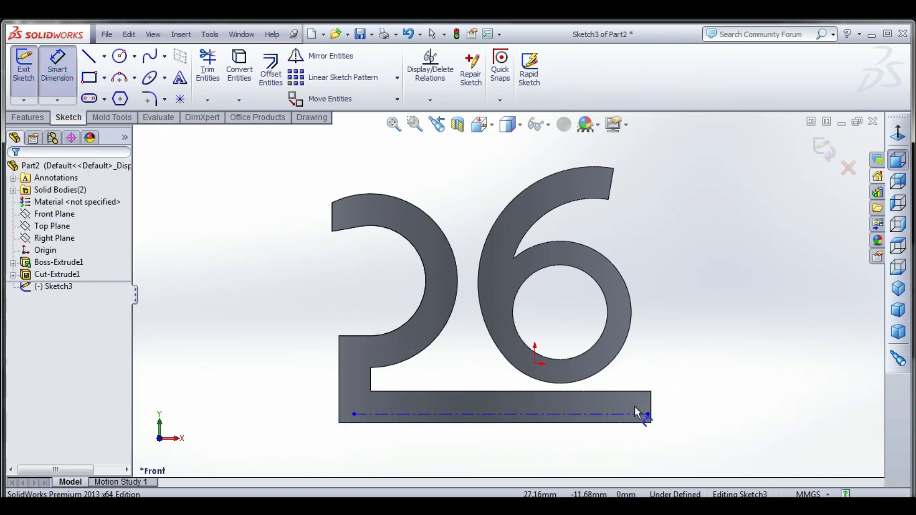
left_click(640, 415)
left_click(636, 422)
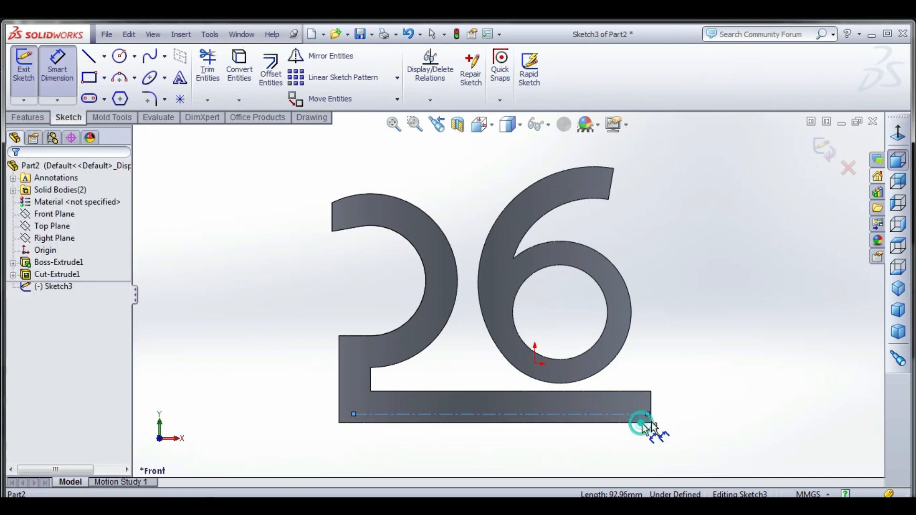
left_click(687, 420)
type("1")
key("Return")
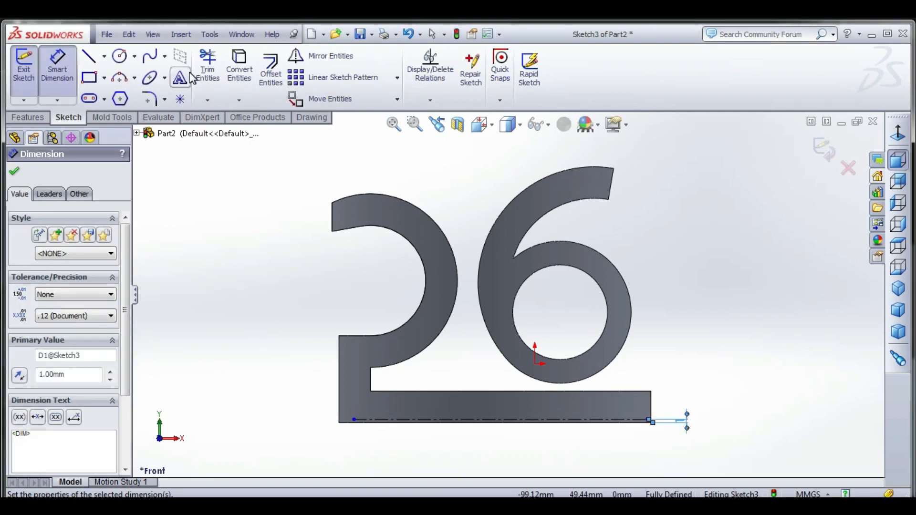
- Add the sketch text JANUARY along the centerline on the base bar
left_click(189, 75)
left_click(443, 419)
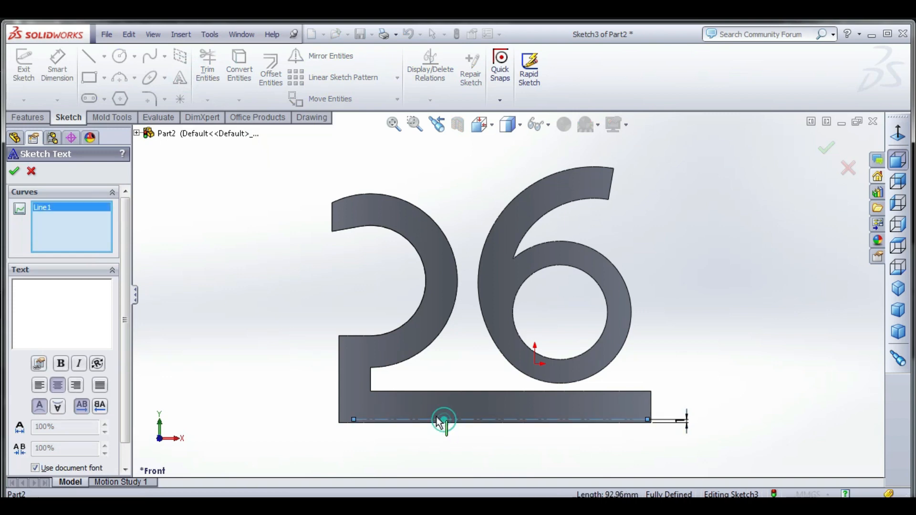
left_click(88, 301)
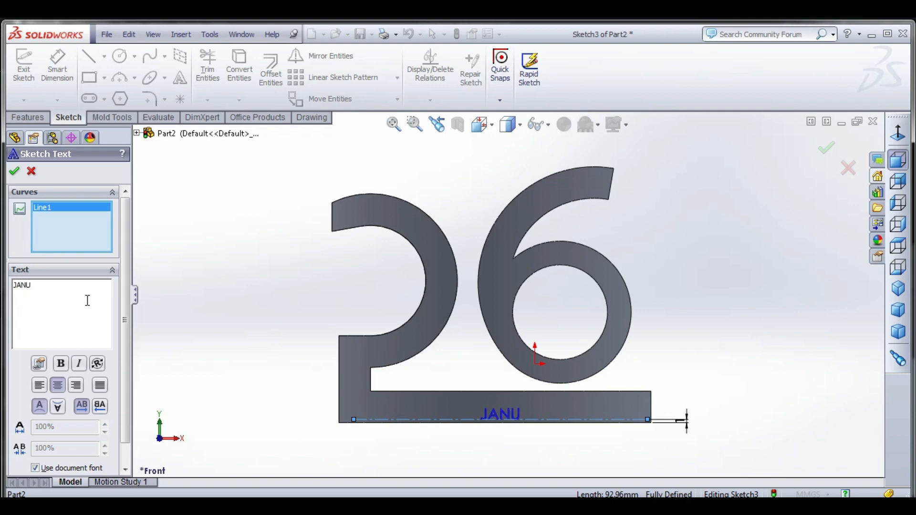
type("JANU")
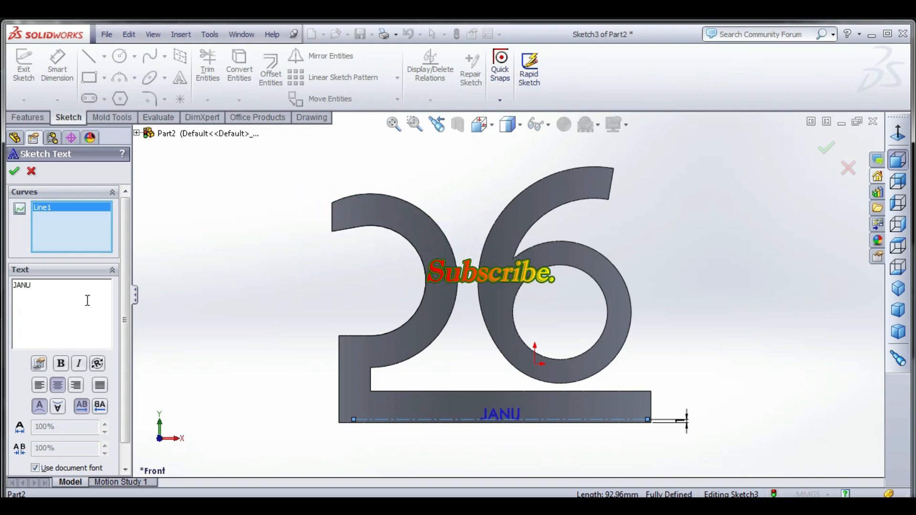
type("A")
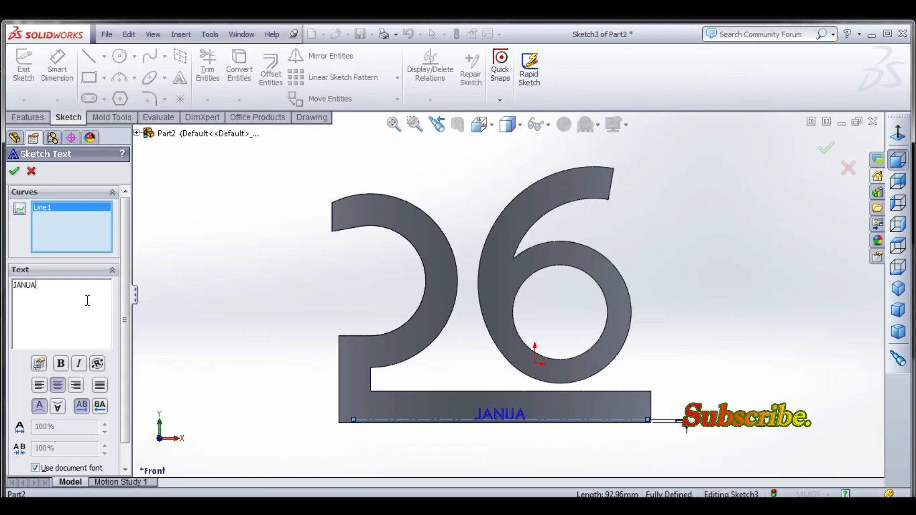
type("E")
key("BackSpace")
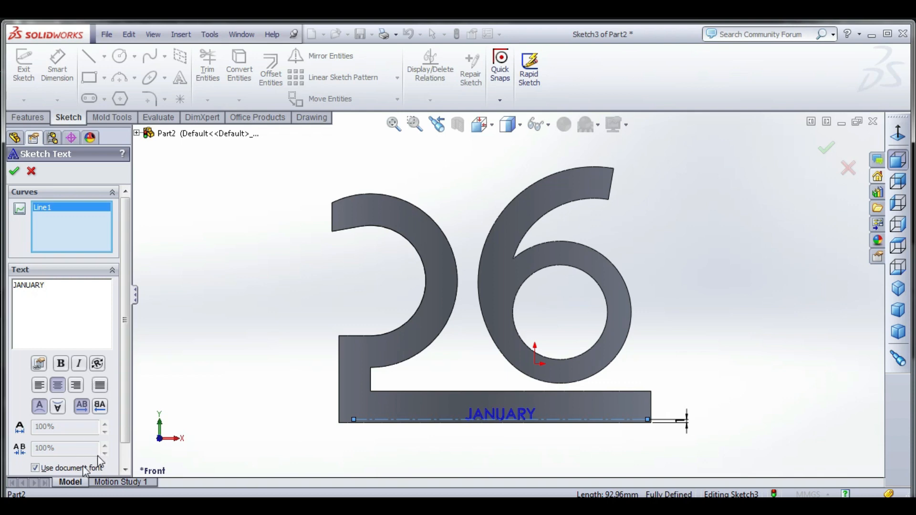
- Turn off the document font for the JANUARY text and try to choose a font beginning with T
scroll(127, 454, "down", 2)
left_click(64, 445)
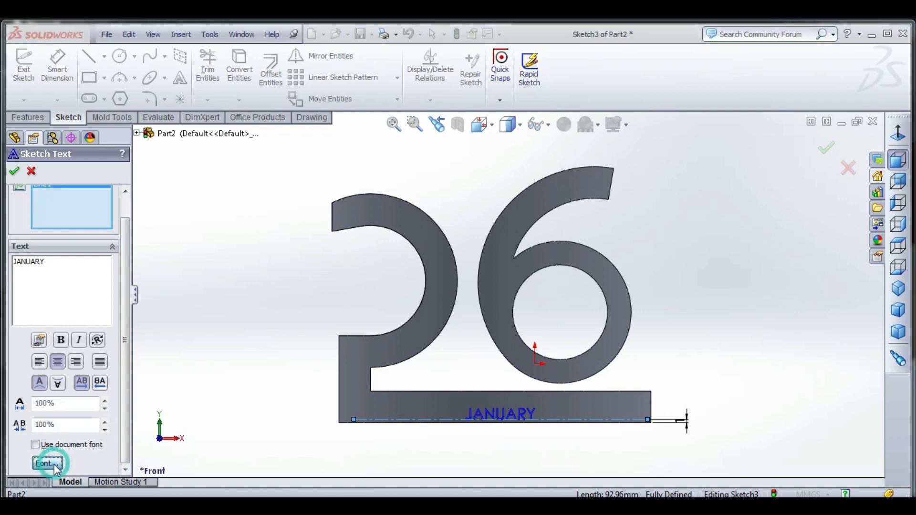
left_click(53, 464)
double_click(365, 209)
type("tw")
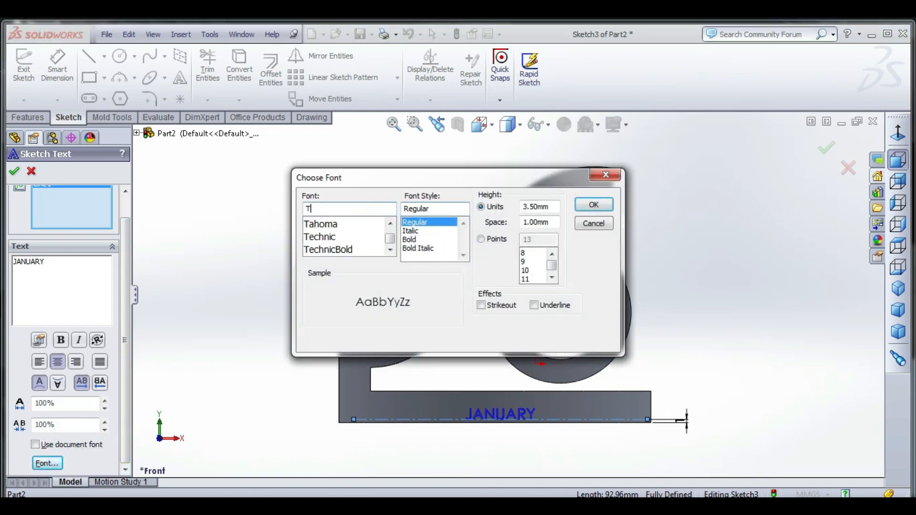
key("Return")
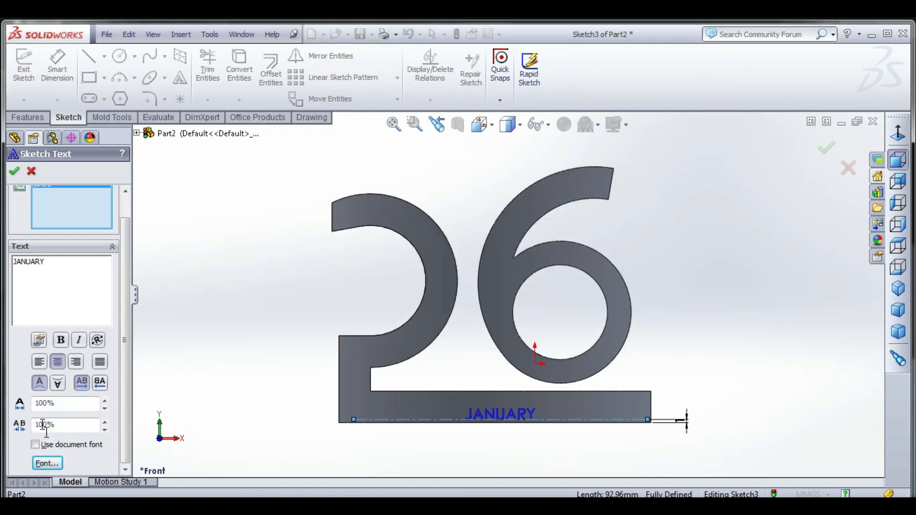
- Set the JANUARY text's font to Times New Roman, Bold, with a height of 10 mm
left_click(53, 463)
double_click(343, 209)
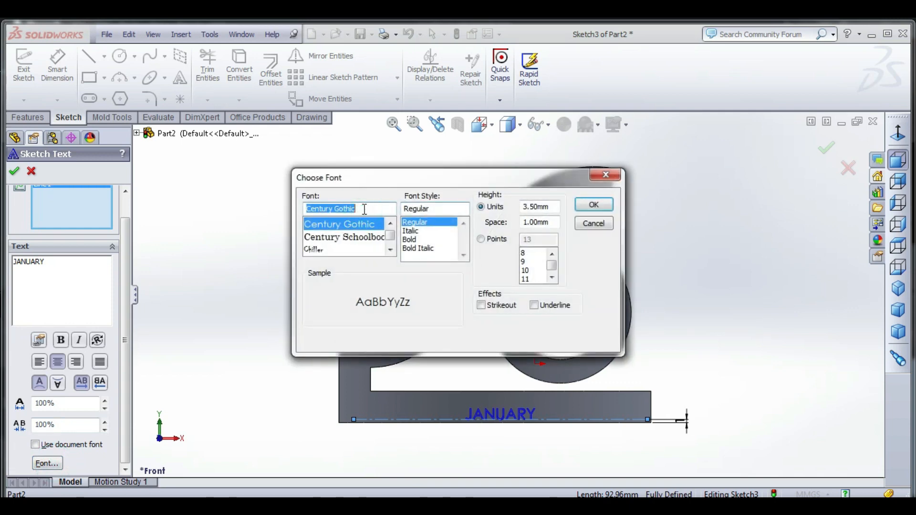
type("Ti")
left_click(377, 223)
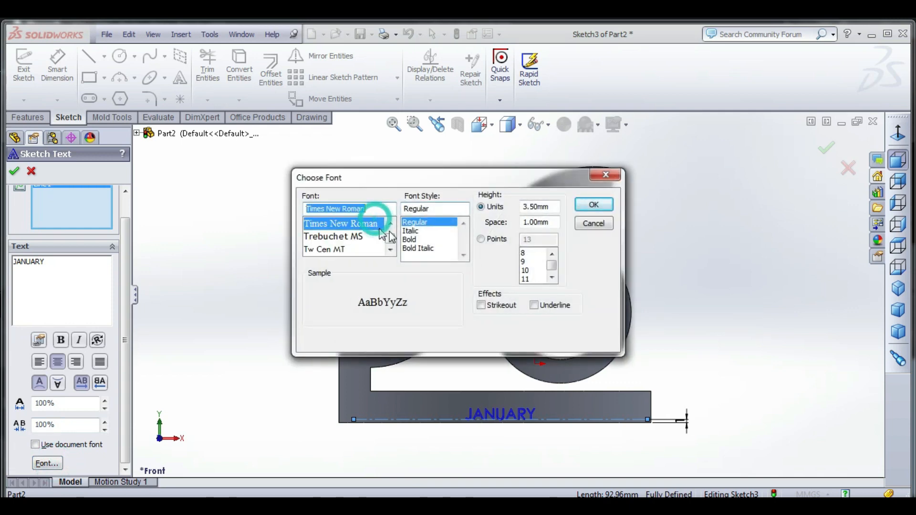
left_click(415, 239)
left_click(548, 207)
double_click(549, 208)
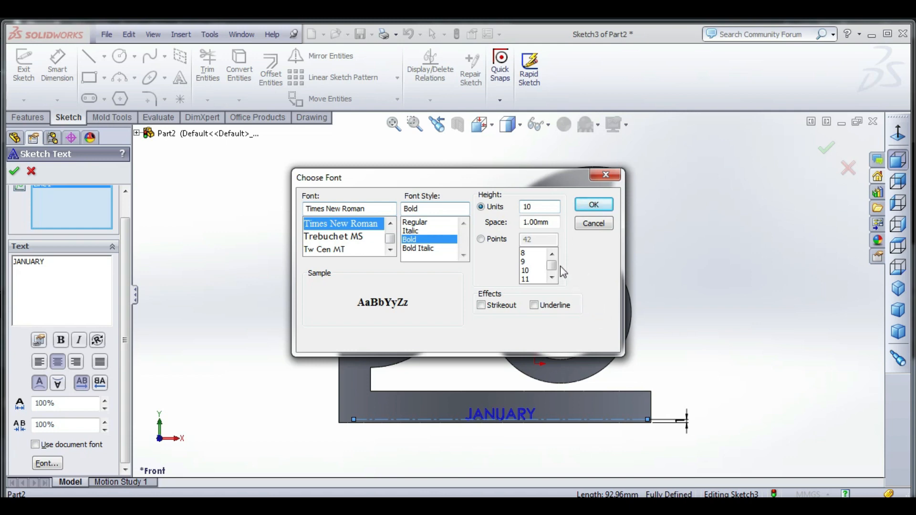
left_click(597, 207)
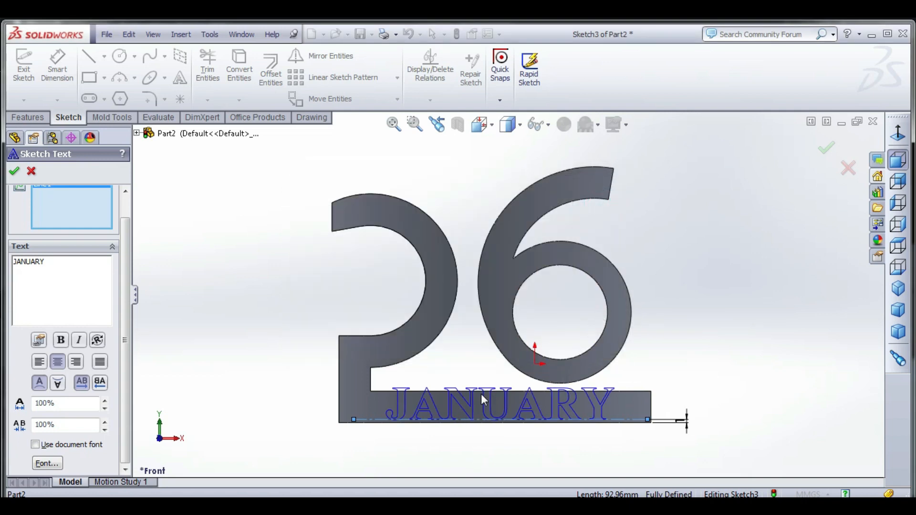
- Reduce the font height of the JANUARY text so the letters fit within the bar
left_click(53, 464)
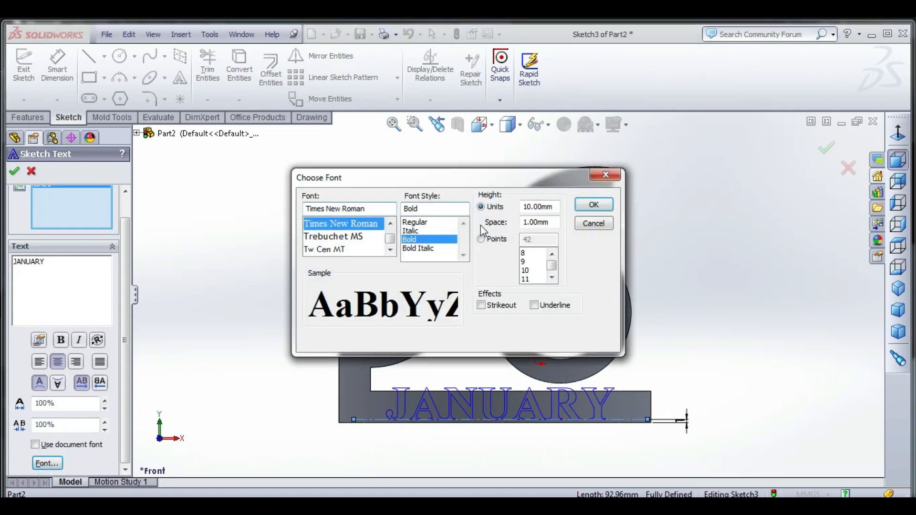
left_click(482, 207)
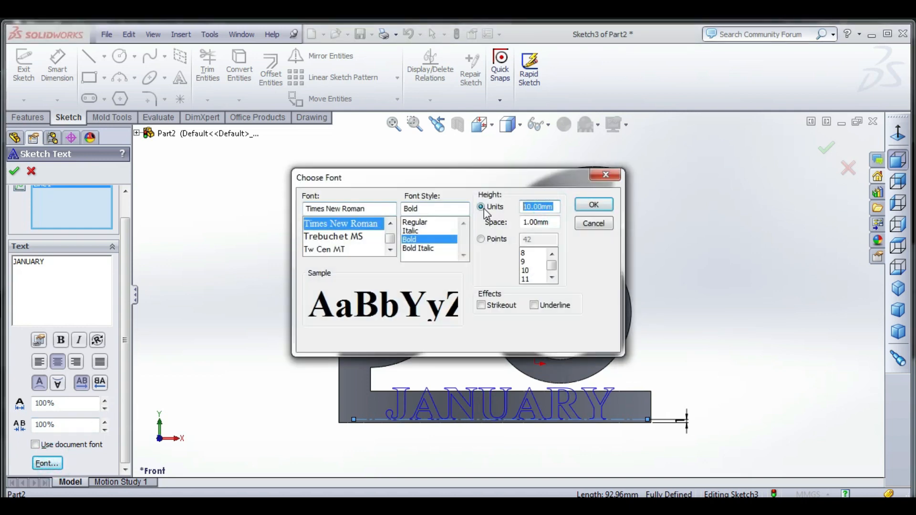
key("Return")
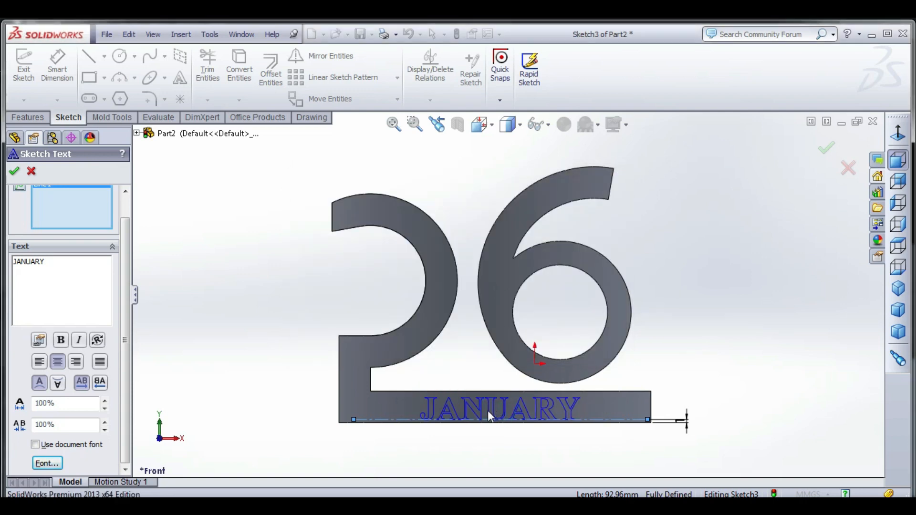
- Right-align the JANUARY text on the line, set its character spacing to 110%, and accept the text
left_click(76, 362)
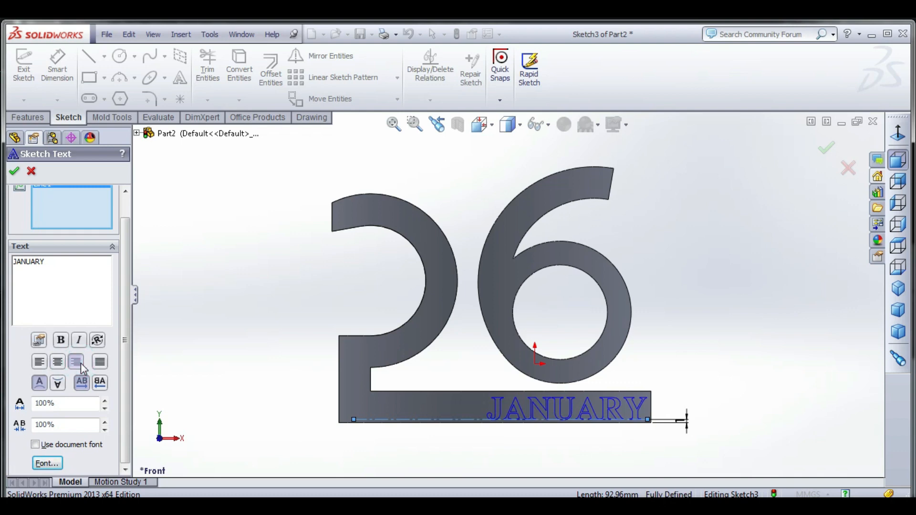
left_click(106, 422)
left_click(106, 422)
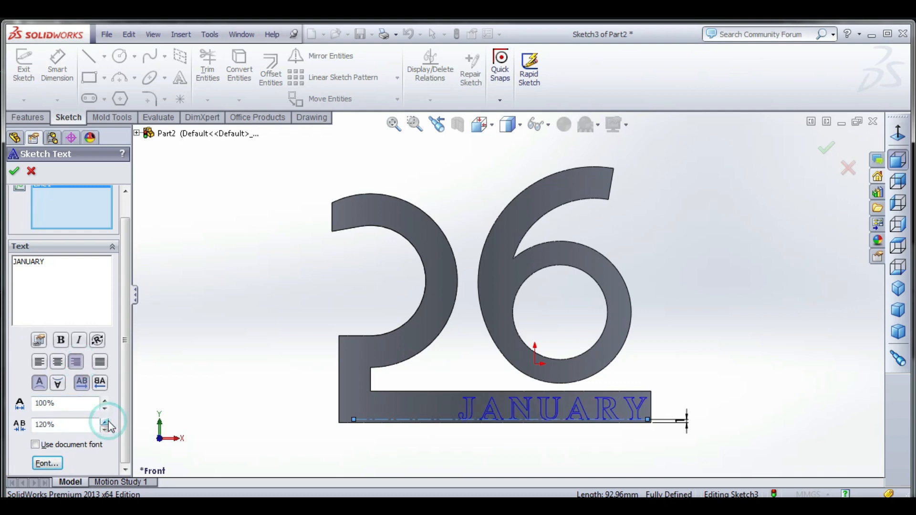
left_click(105, 429)
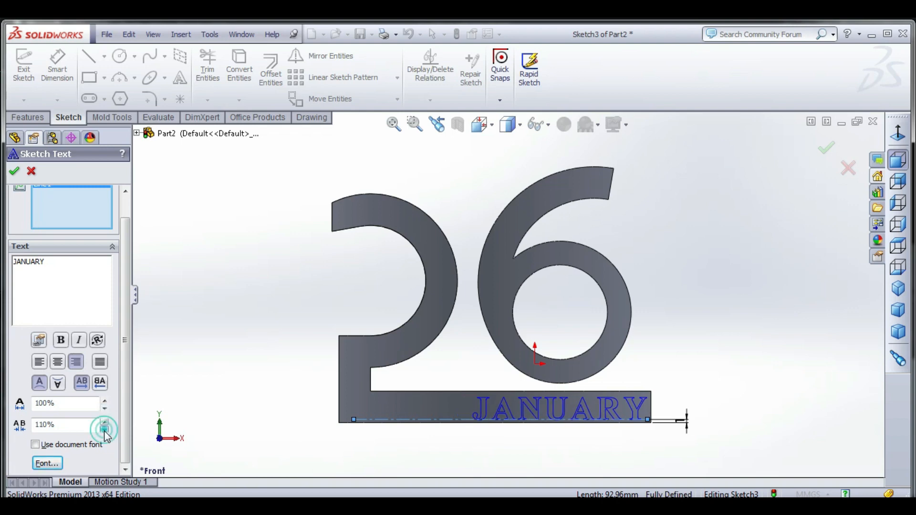
left_click(16, 172)
- Start a boss extrude of the text sketch and try ending it Up To Surface at the curved front face
middle_click_drag(274, 291, 301, 317)
left_click(34, 118)
left_click(30, 76)
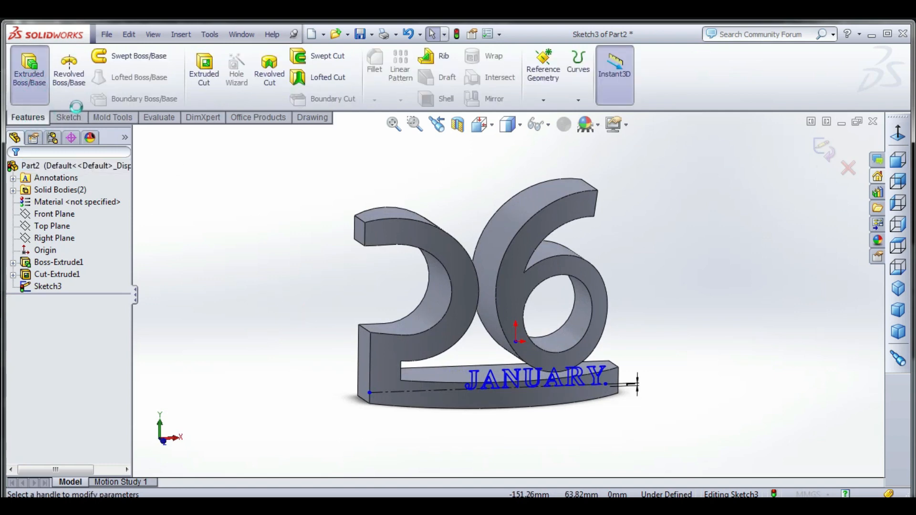
middle_click_drag(258, 290, 520, 315)
left_click(55, 248)
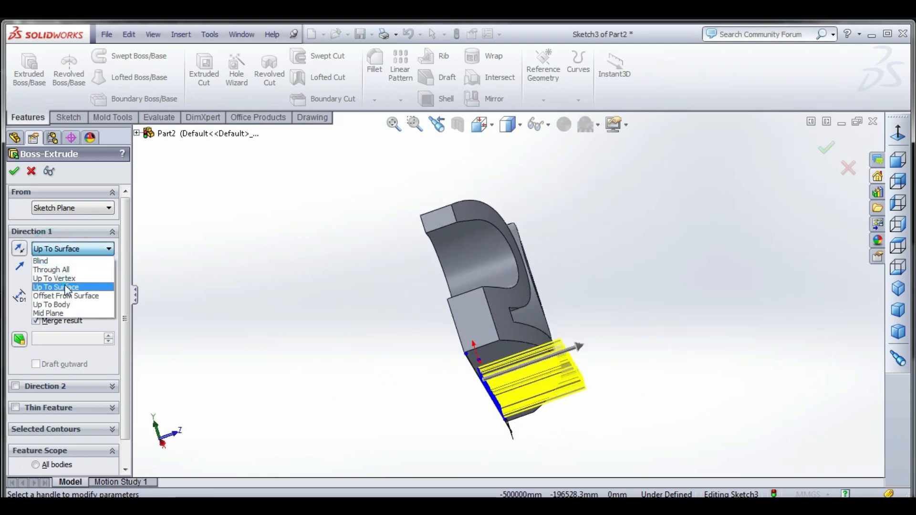
left_click(61, 288)
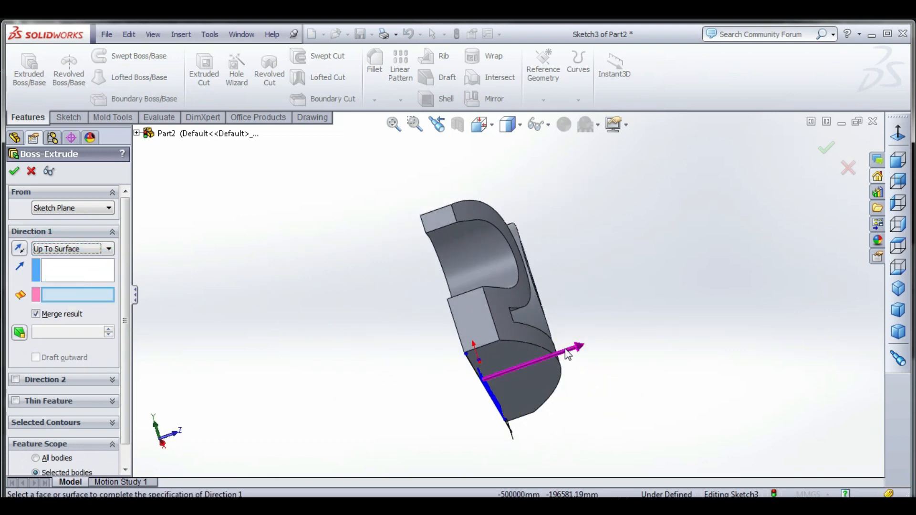
left_click(498, 329)
middle_click_drag(497, 328, 578, 390)
- Extrude the JANUARY text as Blind with a depth of 60 mm
left_click(78, 249)
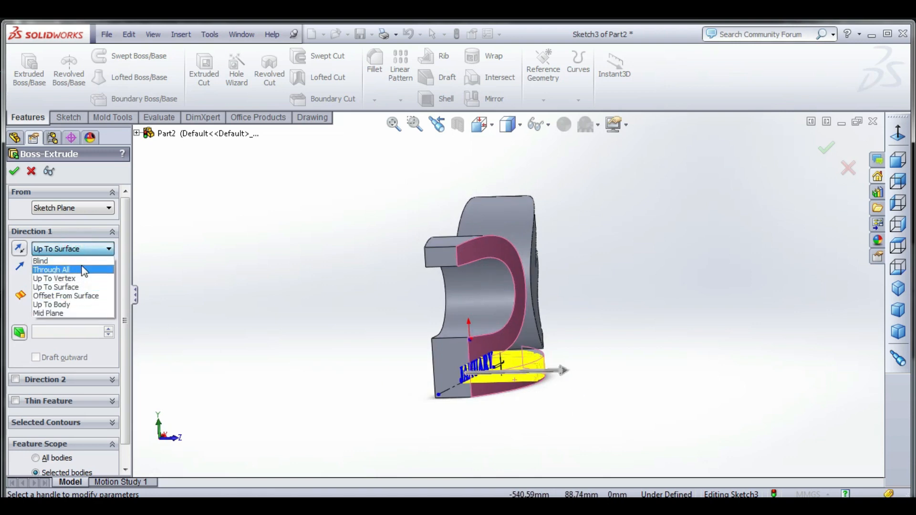
left_click(48, 261)
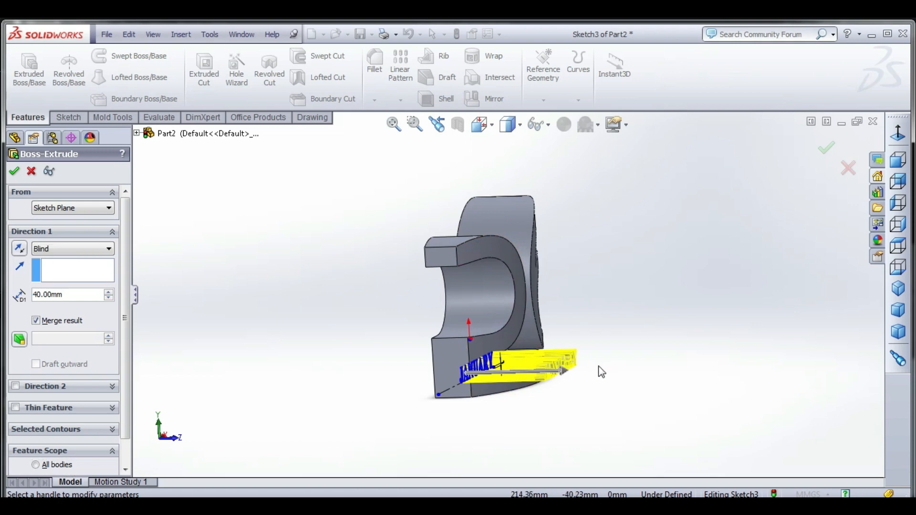
middle_click_drag(601, 372, 558, 436)
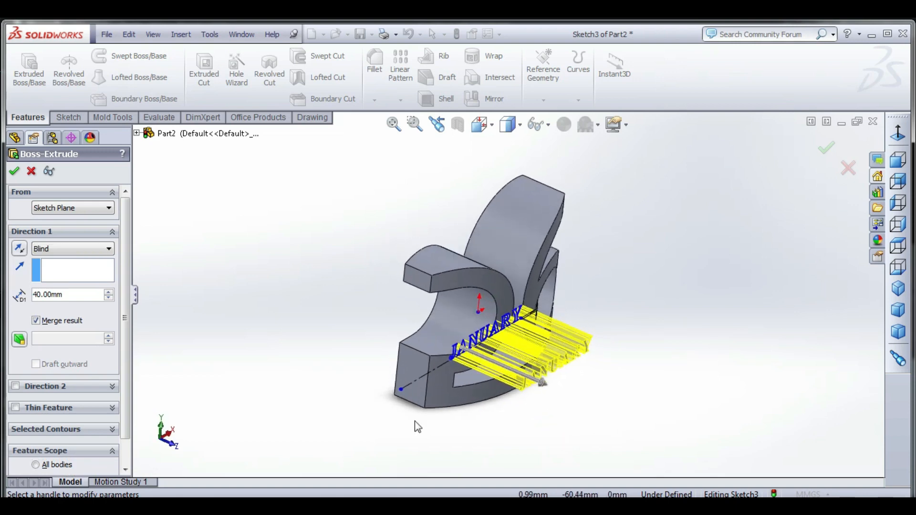
left_click(109, 291)
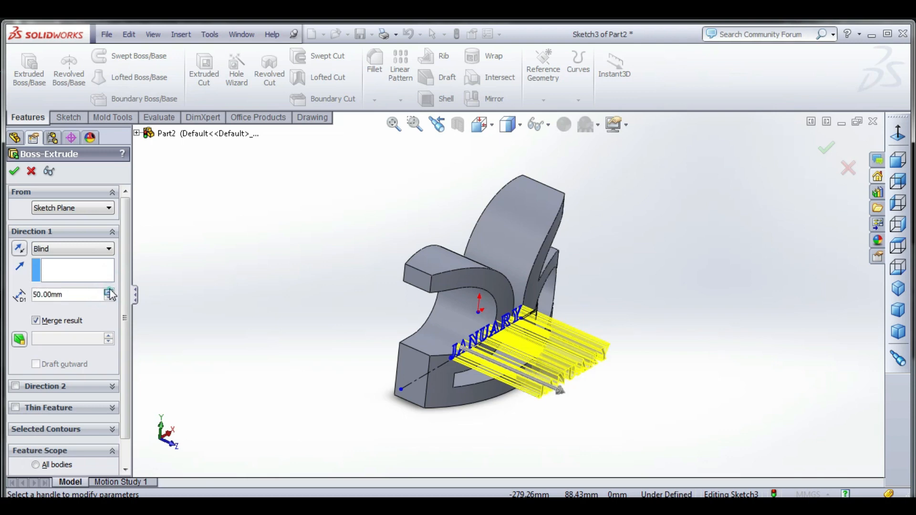
left_click(108, 291)
middle_click_drag(352, 305, 362, 237)
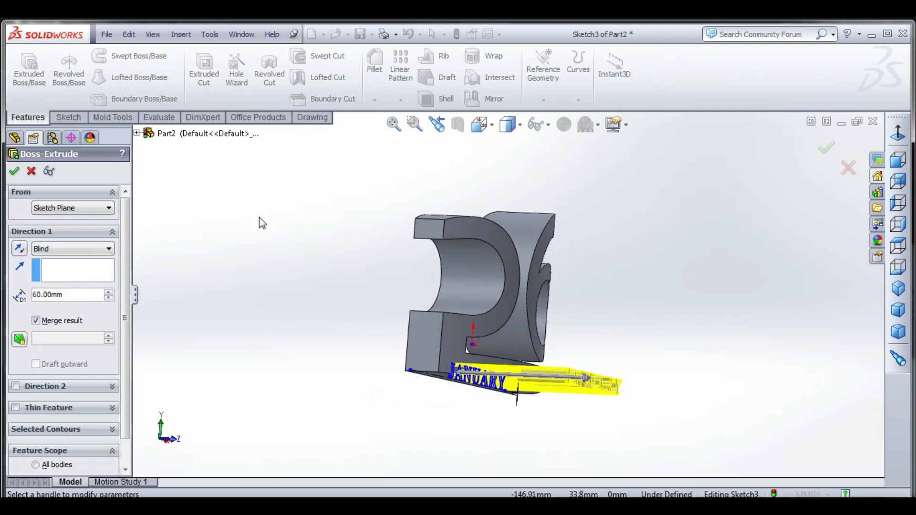
left_click(14, 171)
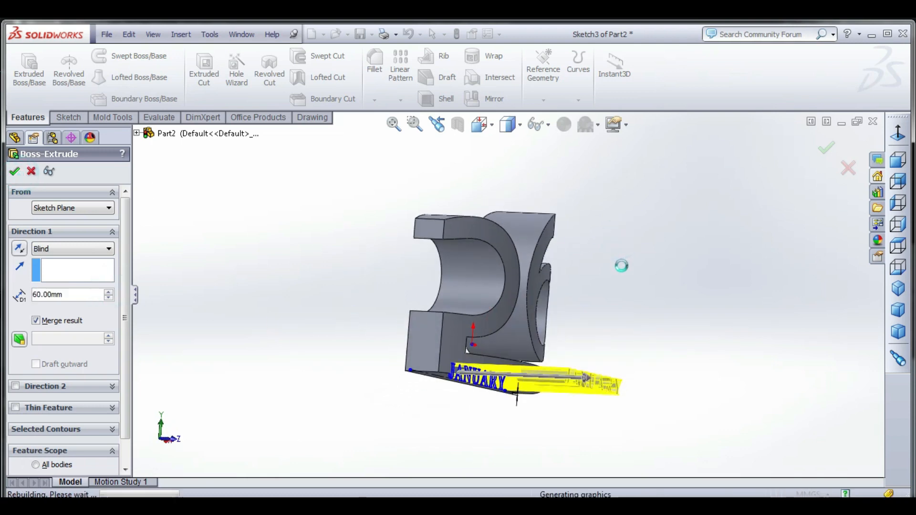
- Start a new sketch on the flat underside of the base bar
middle_click_drag(605, 292, 580, 291)
middle_click_drag(485, 365, 492, 366)
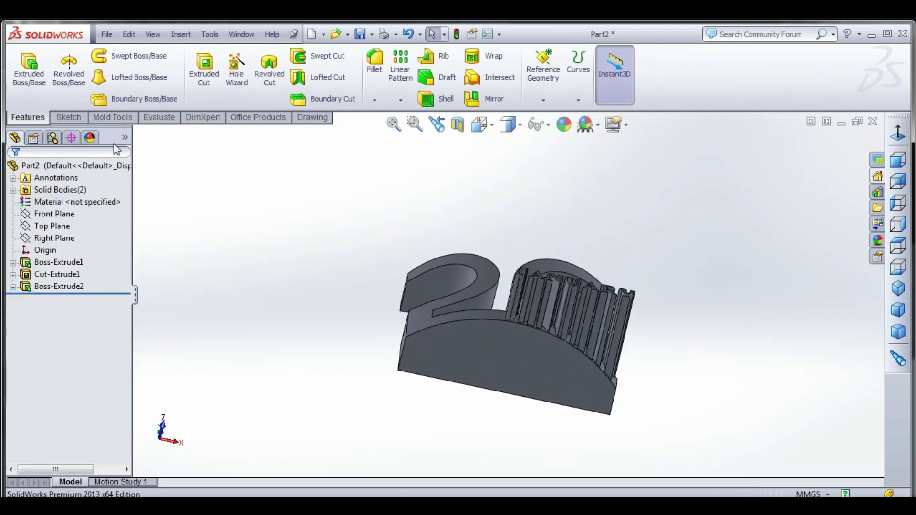
left_click(79, 122)
left_click(24, 67)
left_click(501, 343)
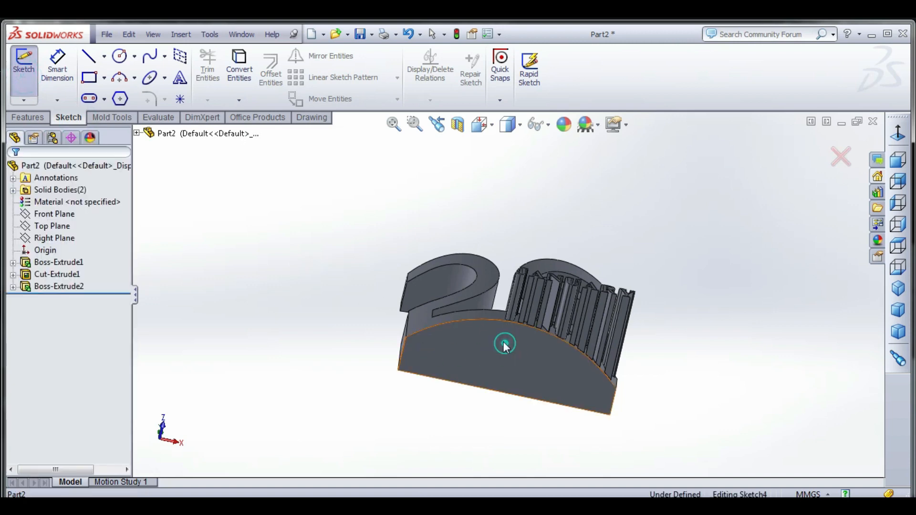
left_click(898, 134)
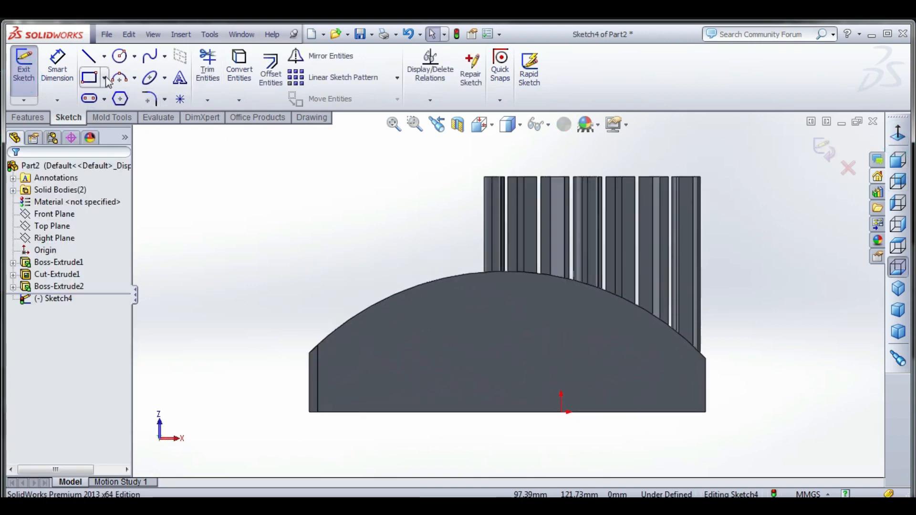
- Convert the curved front edge of the underside into a sketch arc
left_click(238, 67)
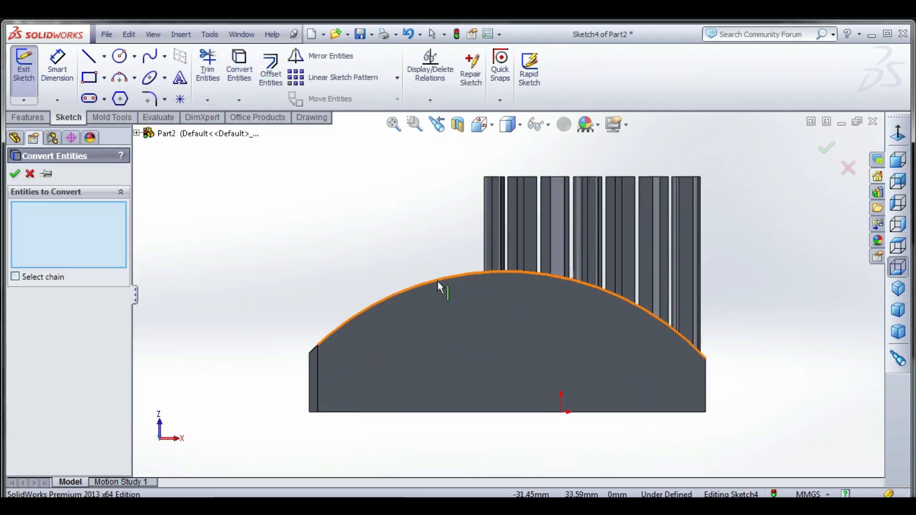
left_click(437, 278)
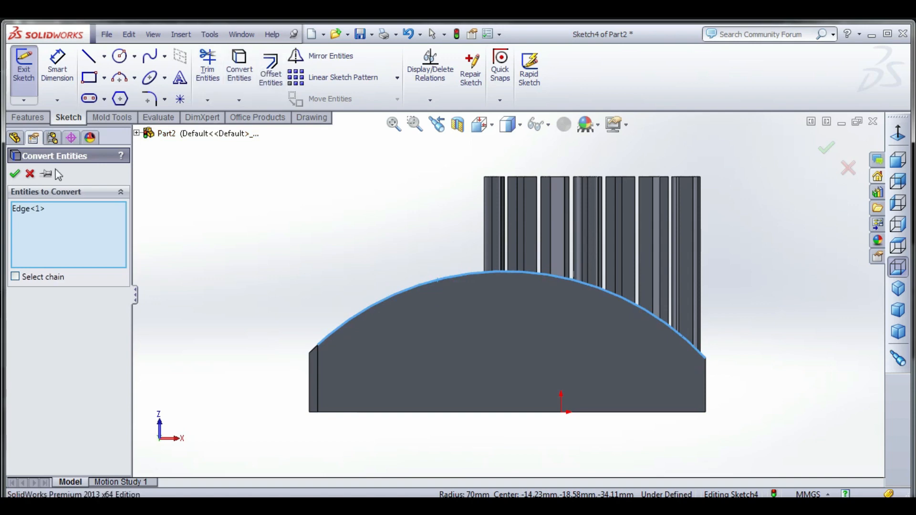
left_click(23, 174)
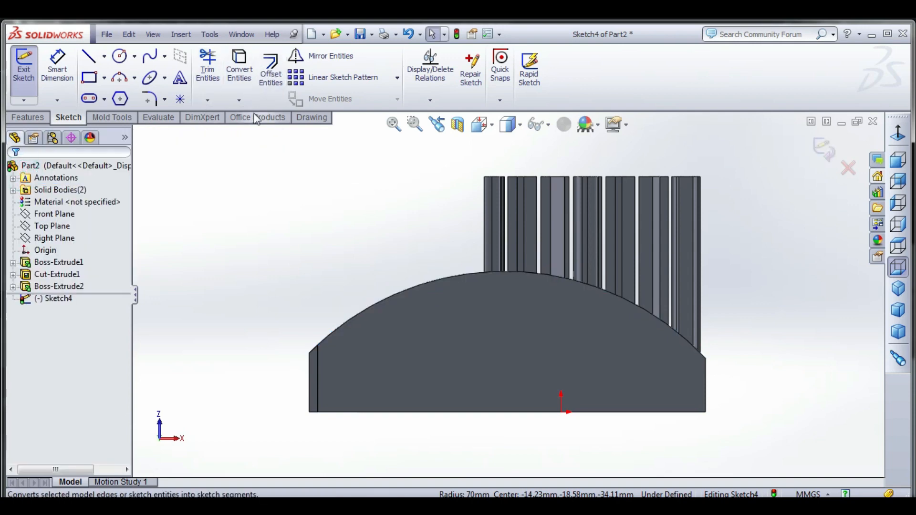
left_click(239, 67)
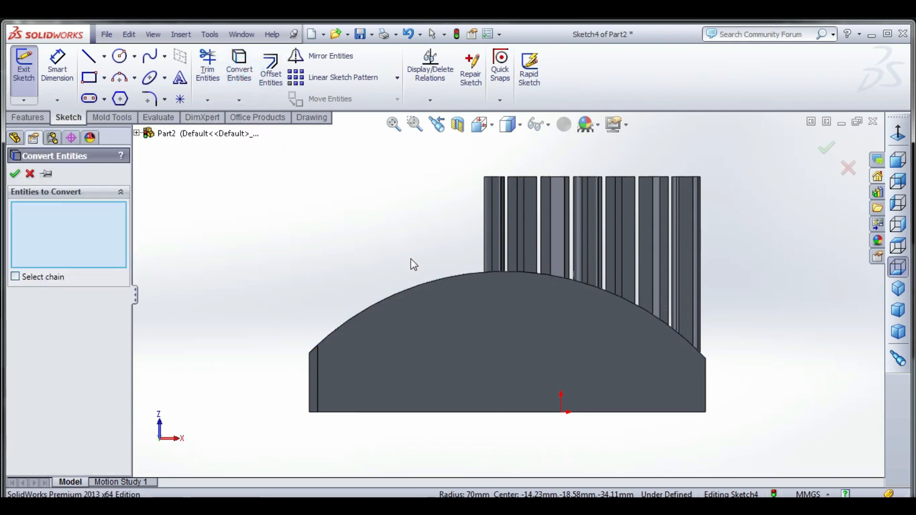
left_click(421, 286)
left_click(14, 173)
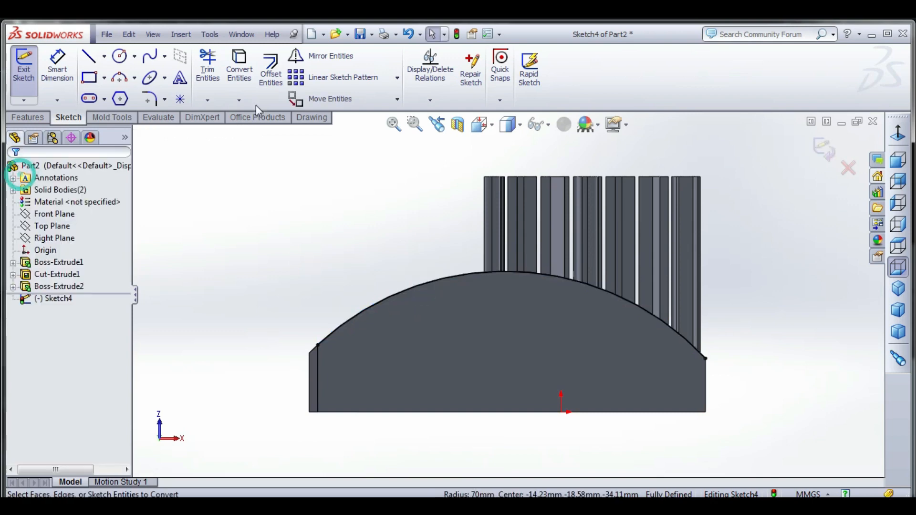
- Offset the converted arc outward by 5 mm and delete the original arc
left_click(270, 72)
left_click(413, 288)
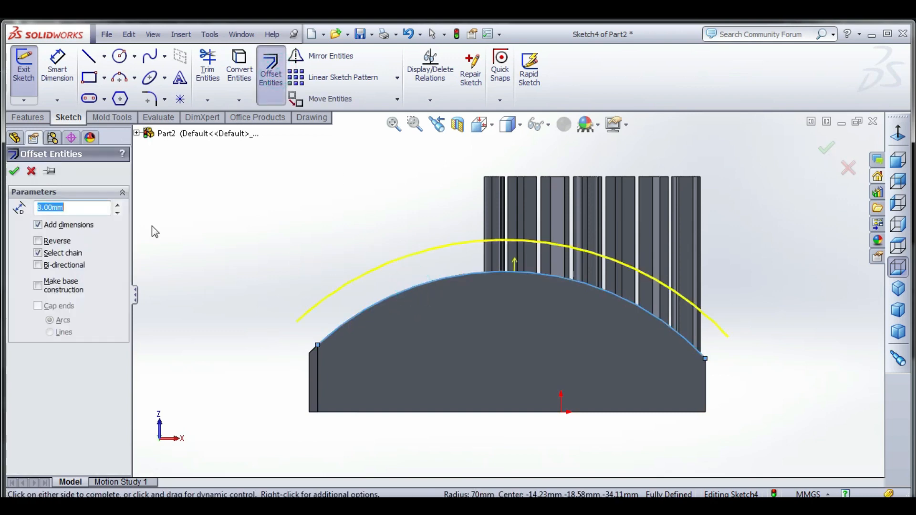
type("5")
key("Return")
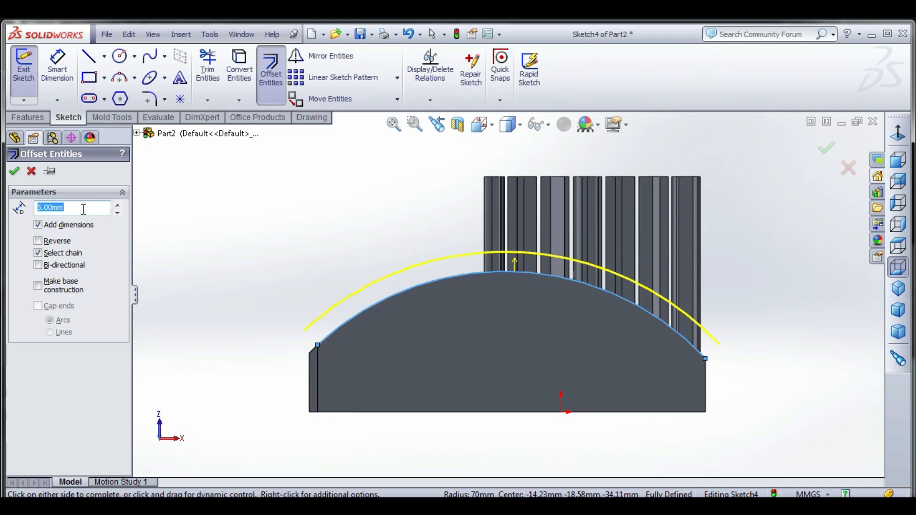
left_click(14, 171)
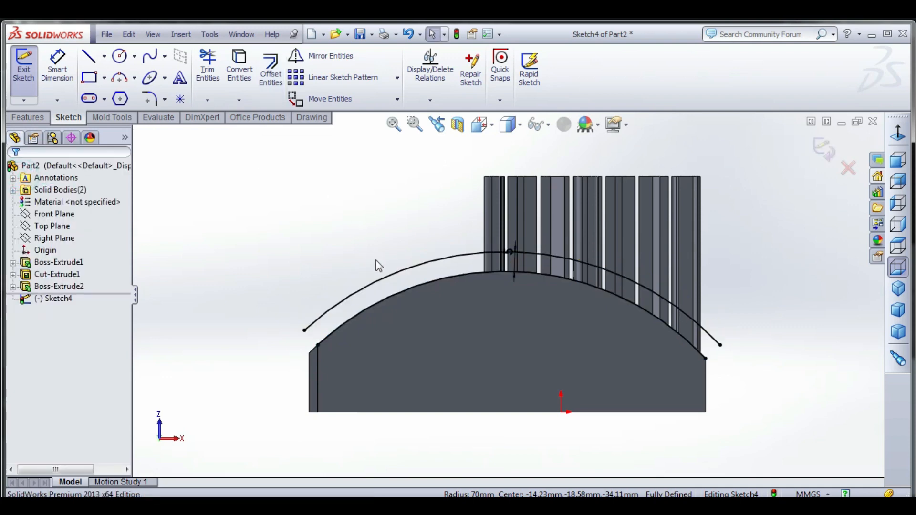
left_click(404, 289)
key("Delete")
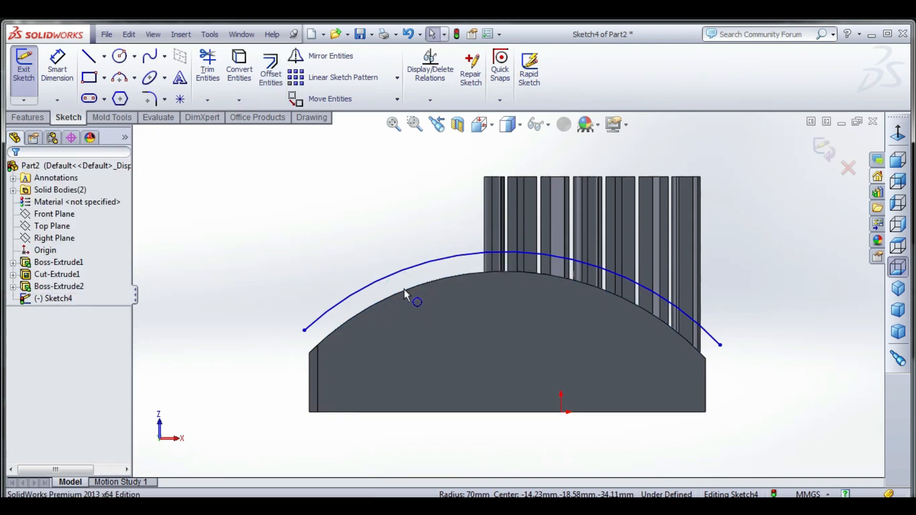
- Make an extruded cut from the offset arc, Through All in both directions, keeping all bodies
left_click(898, 134)
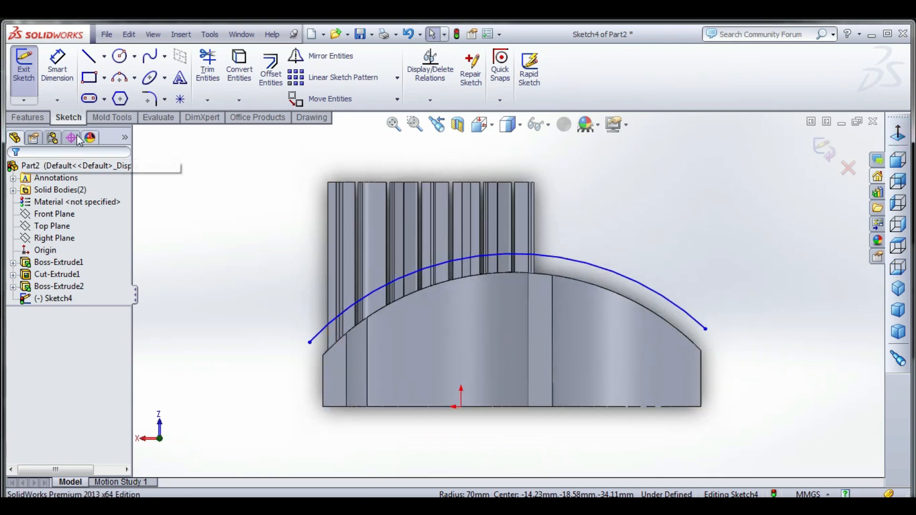
left_click(46, 117)
left_click(204, 66)
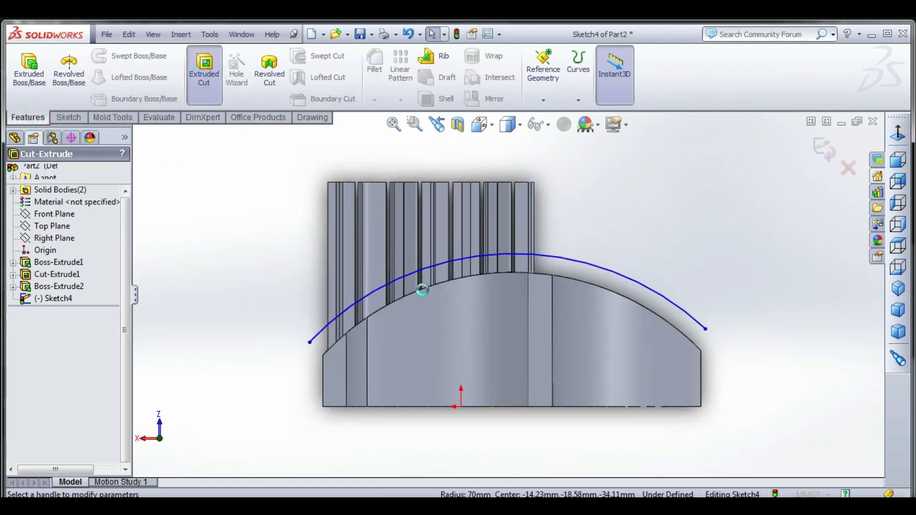
middle_click_drag(440, 267, 545, 277)
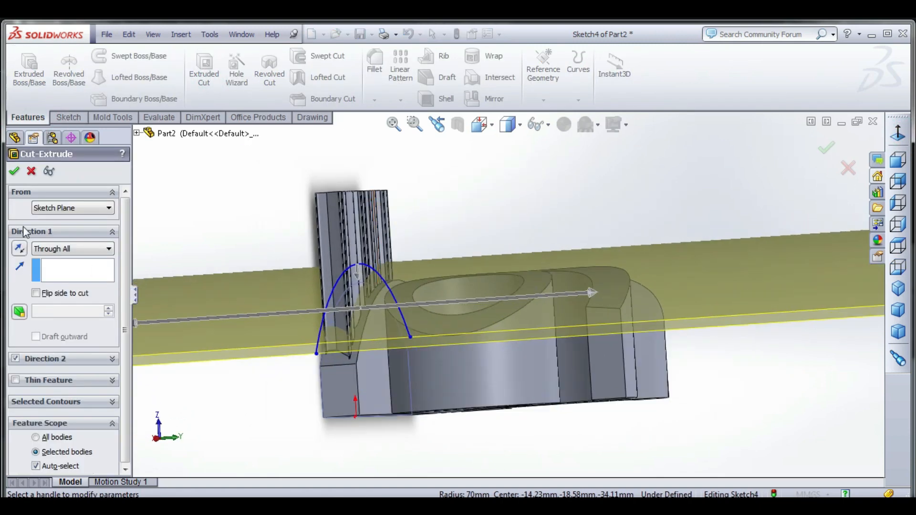
left_click(15, 172)
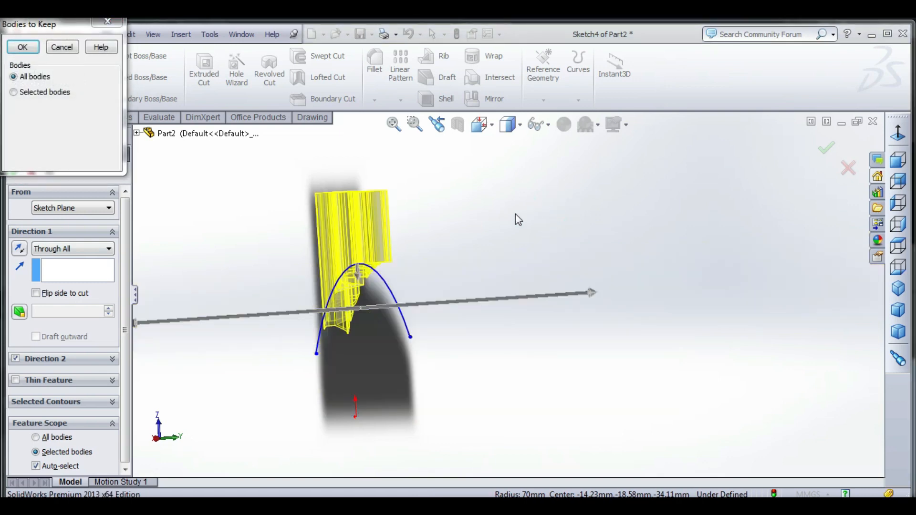
left_click(36, 50)
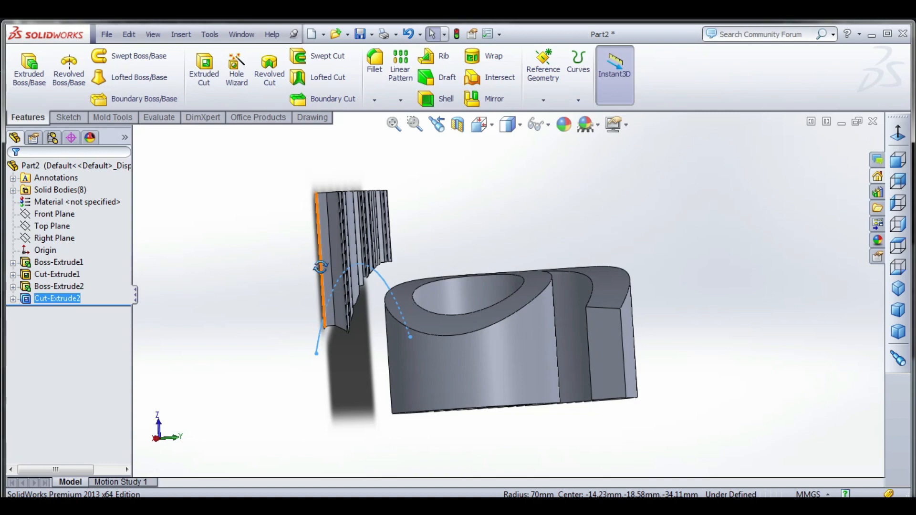
- Edit the arc-based cut and flip its side to cut so the excess length of the JANUARY letters is removed
middle_click_drag(317, 239, 256, 282)
right_click(84, 300)
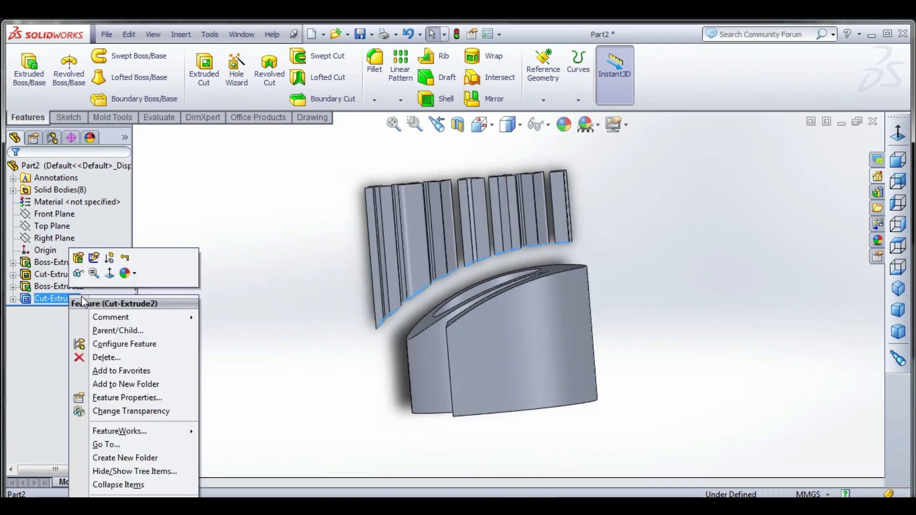
left_click(78, 258)
mouse_move(299, 291)
middle_mouse_down()
mouse_move(276, 303)
mouse_move(303, 308)
mouse_move(310, 299)
middle_mouse_up()
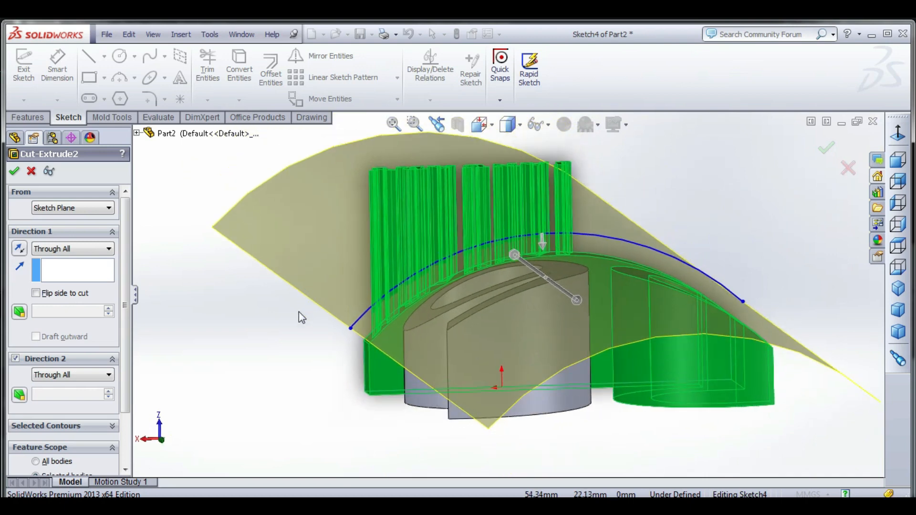
left_click(37, 293)
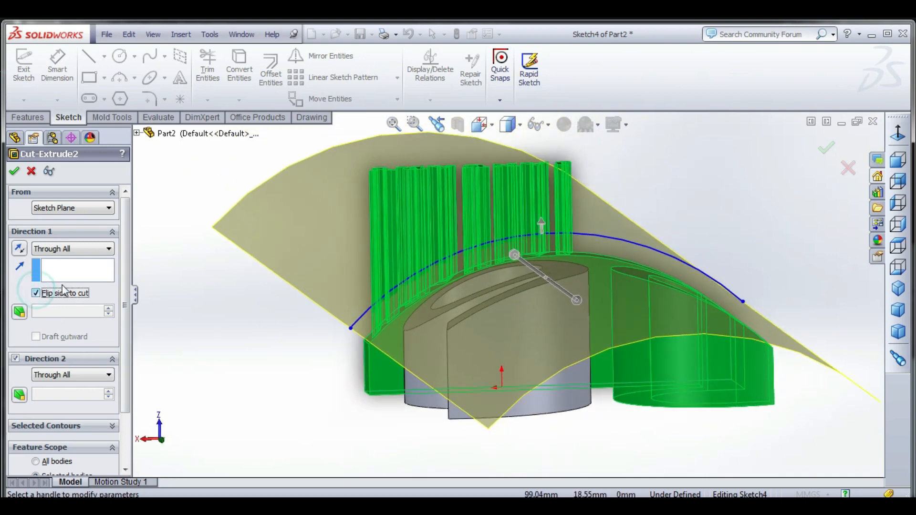
left_click(899, 139)
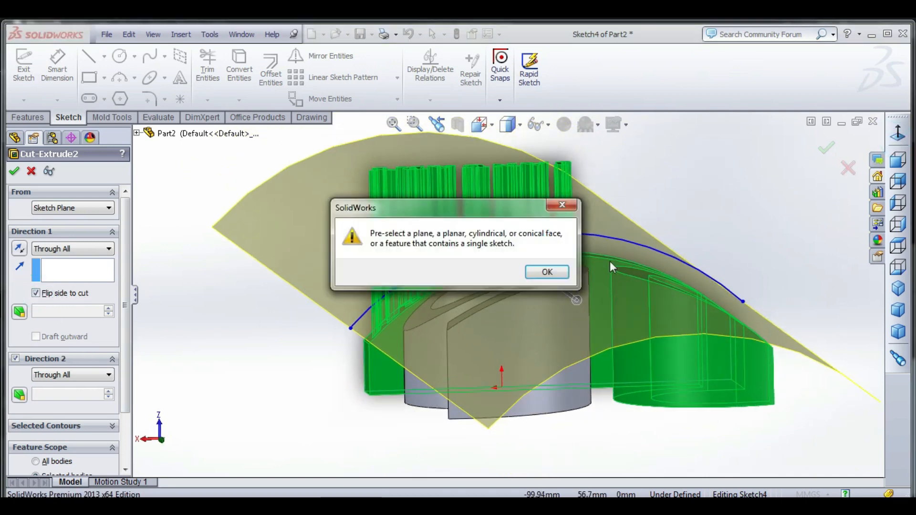
left_click(553, 271)
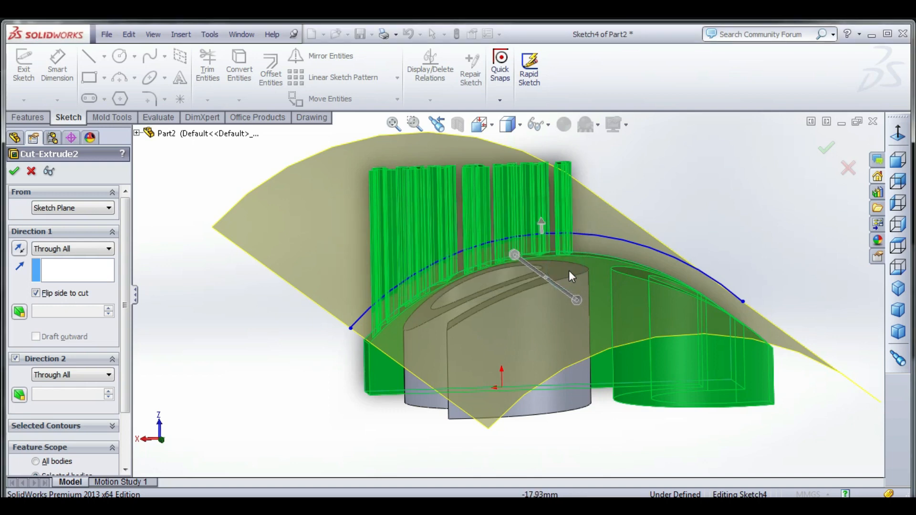
left_click(828, 152)
- Examine the trimmed JANUARY lettering and the whole 26 piece from several angles
middle_click_drag(539, 300, 437, 264)
scroll(437, 265, "up", 3)
scroll(564, 311, "down", 4)
middle_click_drag(568, 312, 616, 310)
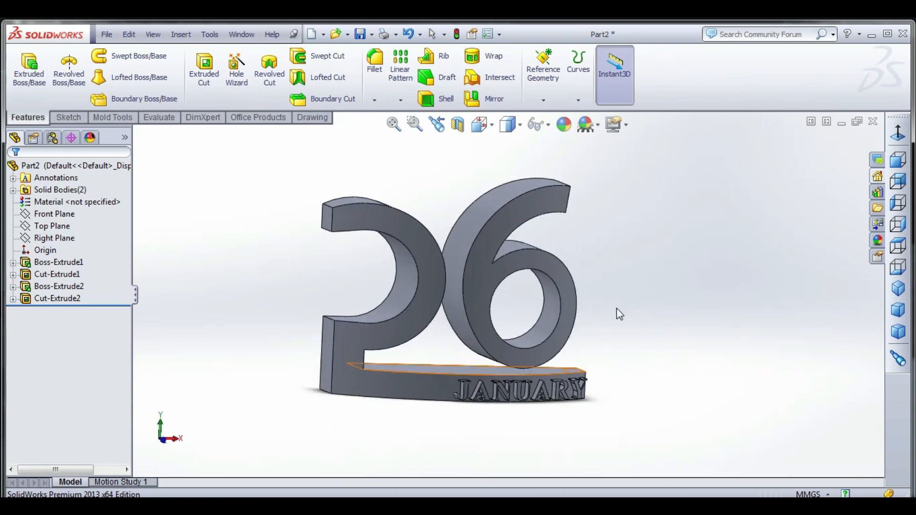
scroll(489, 314, "up", 2)
scroll(503, 313, "down", 2)
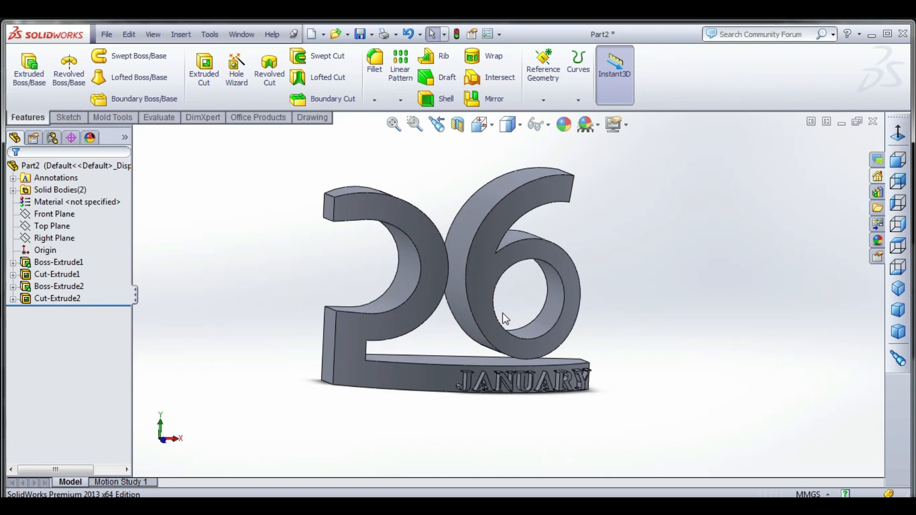
middle_click_drag(503, 313, 482, 301)
scroll(481, 302, "up", 2)
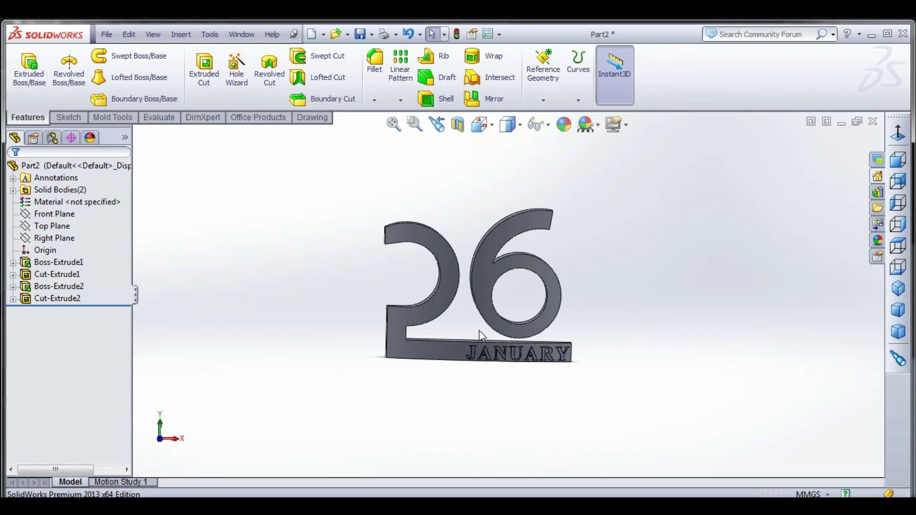
- Start a new sketch on the Front Plane
left_click(68, 118)
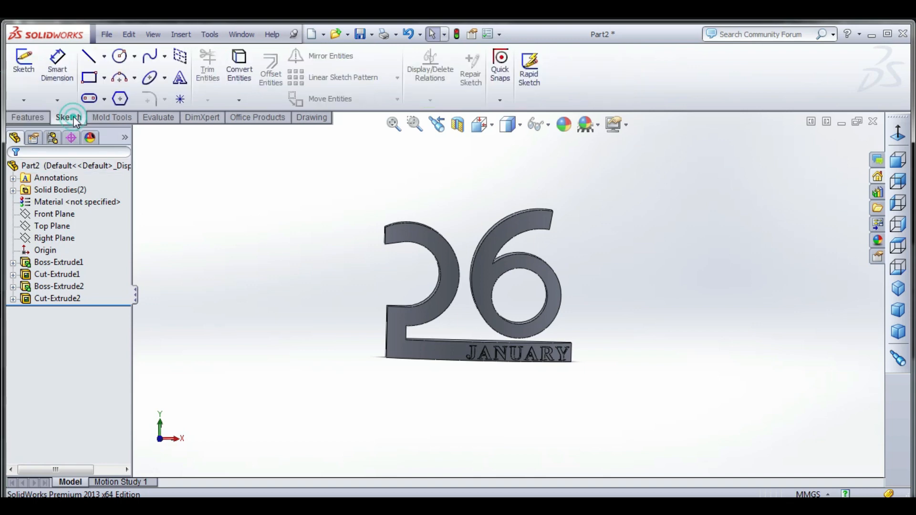
left_click(24, 60)
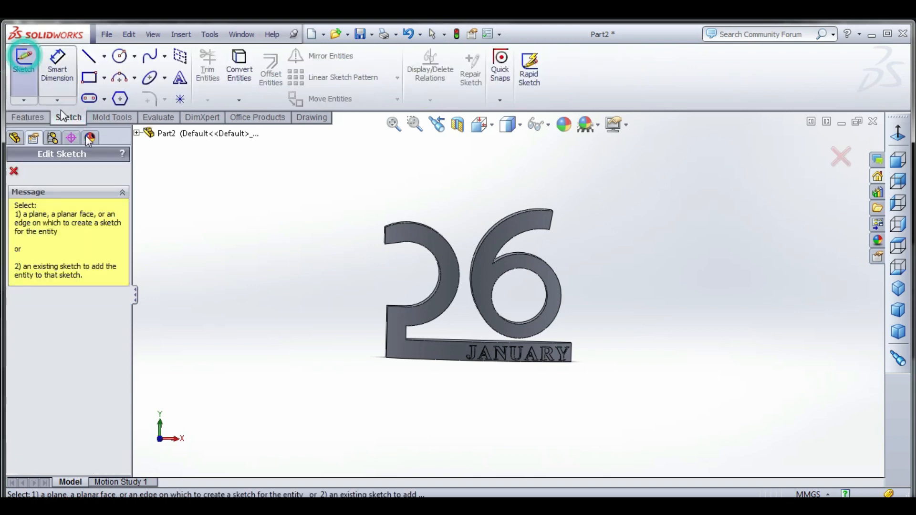
left_click(137, 134)
left_click(190, 179)
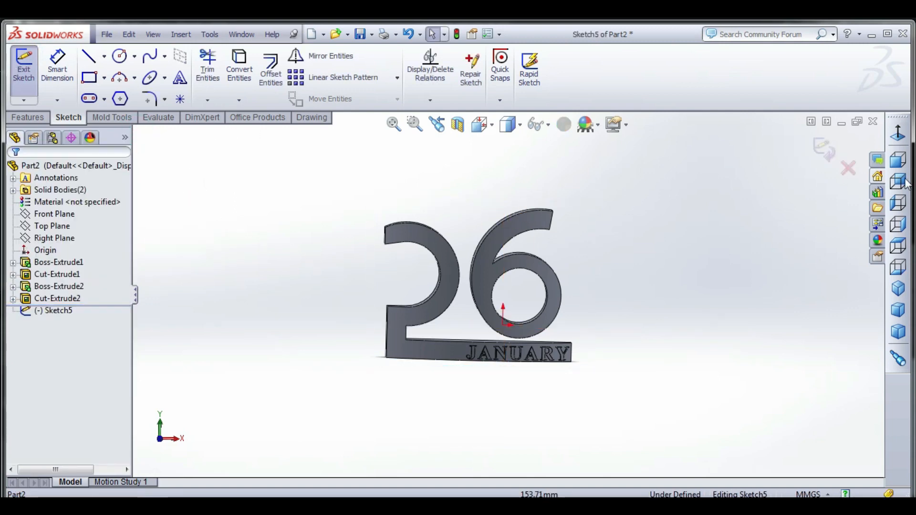
left_click(898, 160)
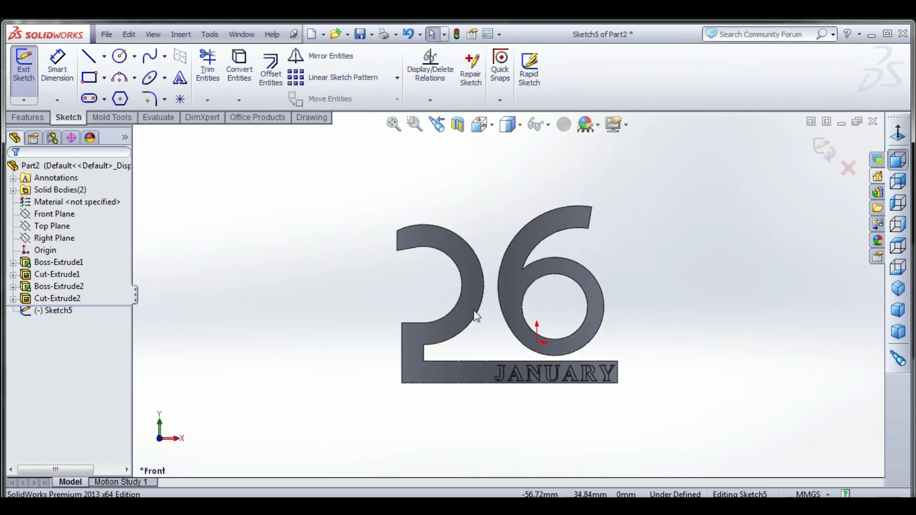
- Sketch a horizontal centerline about 97 mm long below the base bar, spanning the bar's width
left_click(103, 56)
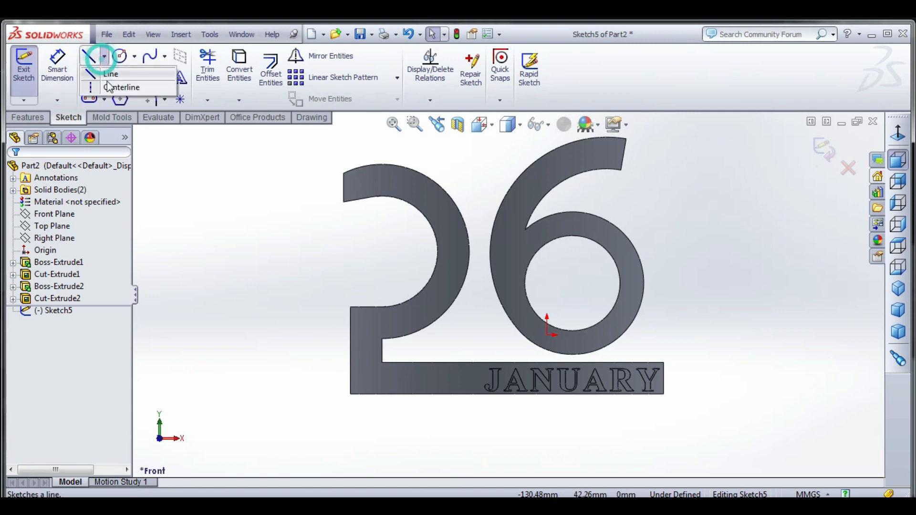
left_click(109, 87)
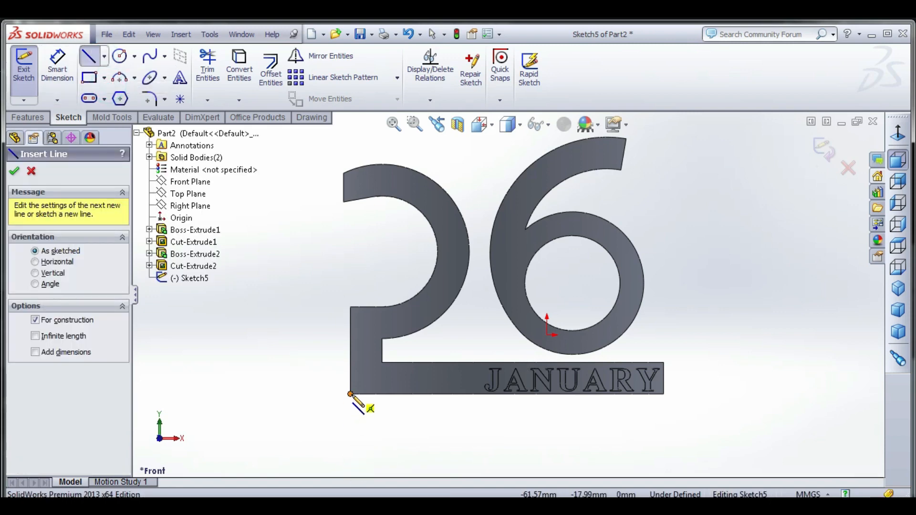
left_click(353, 463)
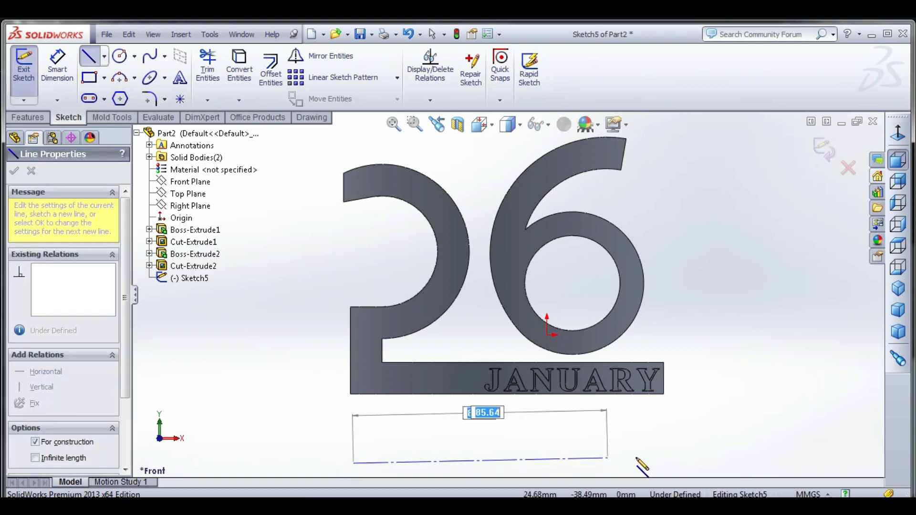
left_click(662, 463)
left_click(617, 449)
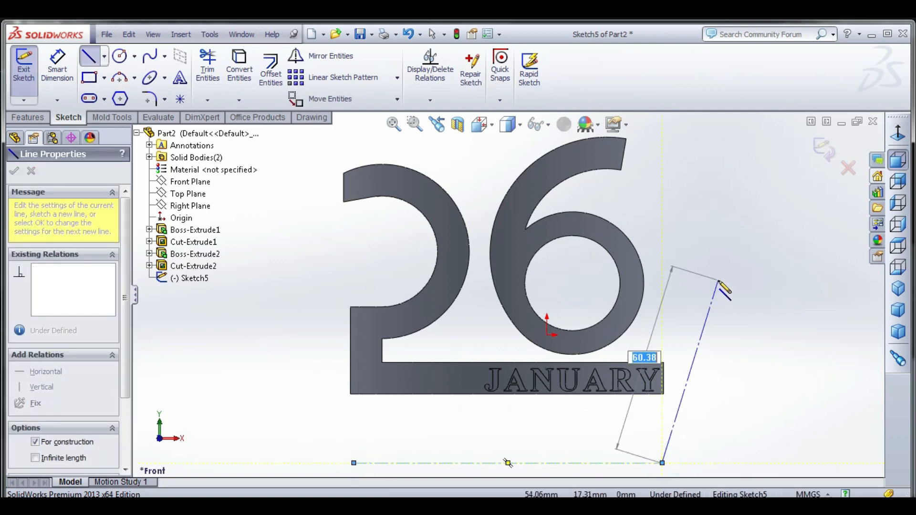
left_click(672, 268)
right_click(718, 280)
left_click(752, 162)
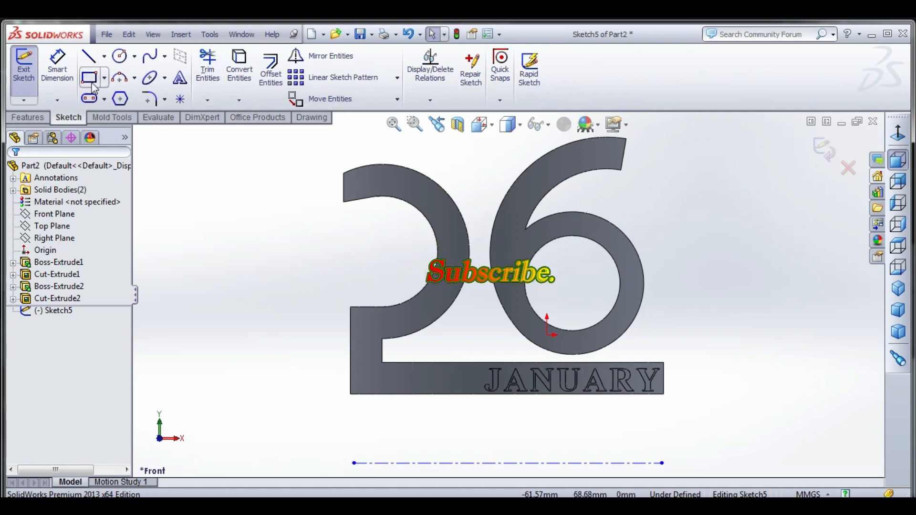
- Add the sketch text HAPPY REPUBLIC DAY along the horizontal centerline below the base bar
left_click(179, 78)
left_click(504, 463)
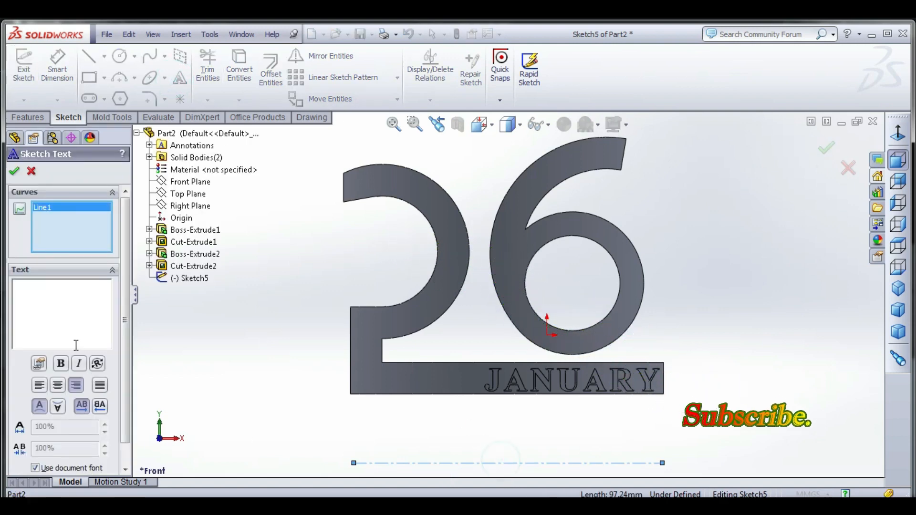
left_click(58, 319)
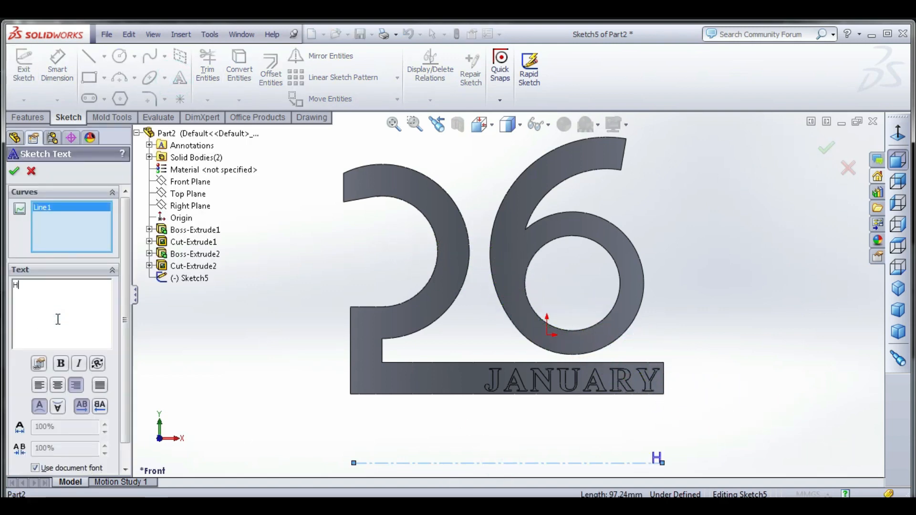
type("HAPPY ")
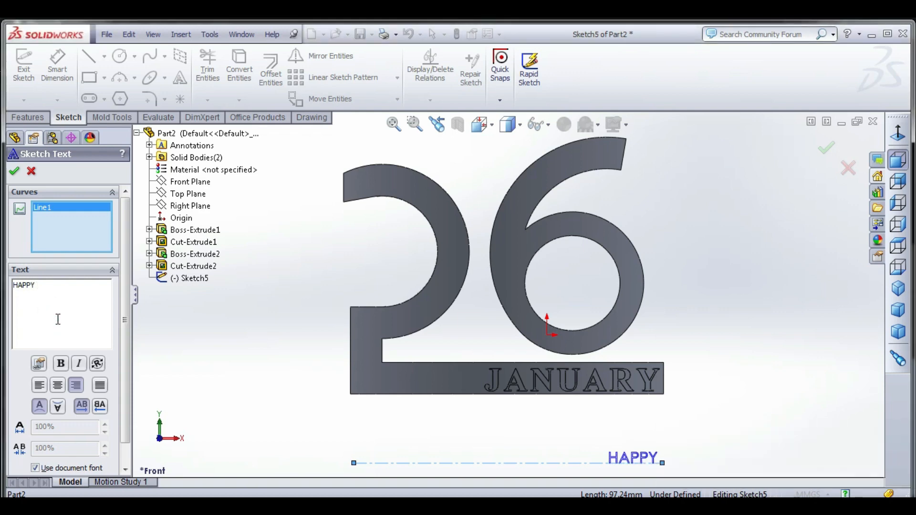
type("REP")
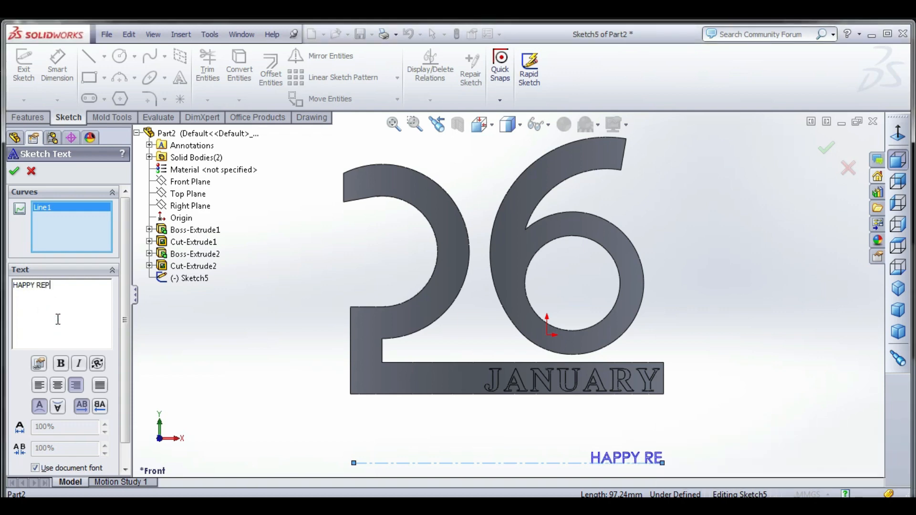
type("UB")
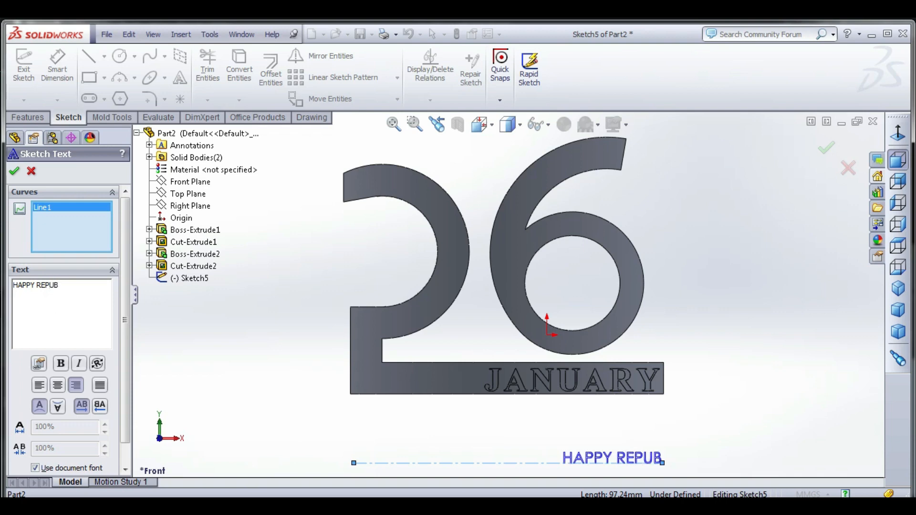
type("LIC")
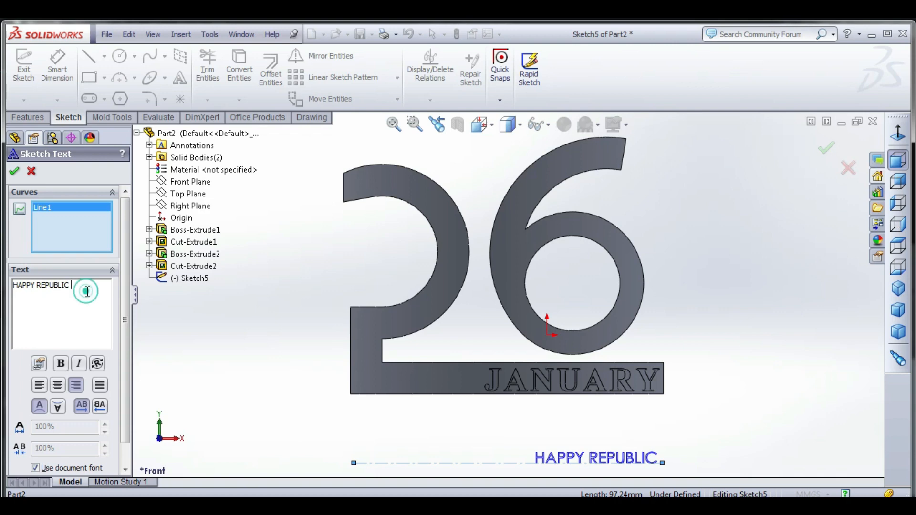
type(" DAY")
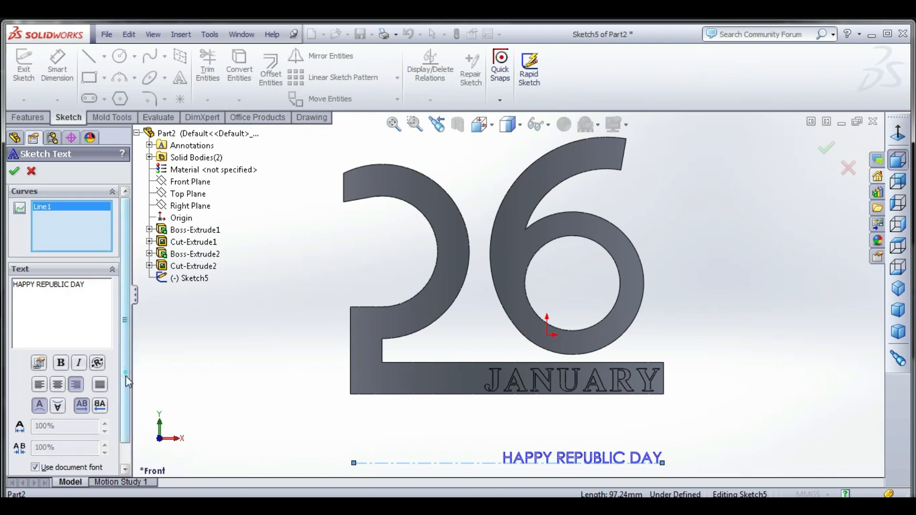
- Turn off the document font for the text and set it to Times New Roman Bold, 20 mm high
scroll(71, 334, "down", 1)
left_click(35, 444)
left_click(46, 462)
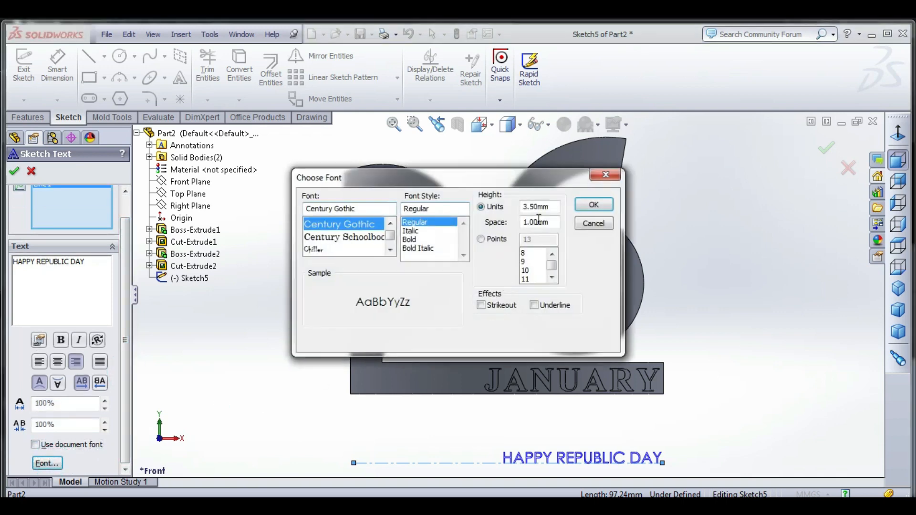
double_click(546, 207)
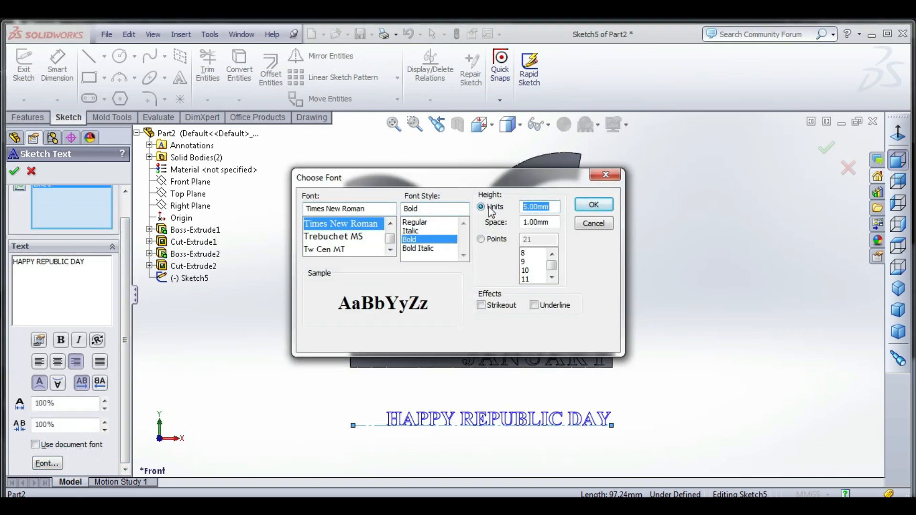
left_click(593, 204)
left_click(718, 295)
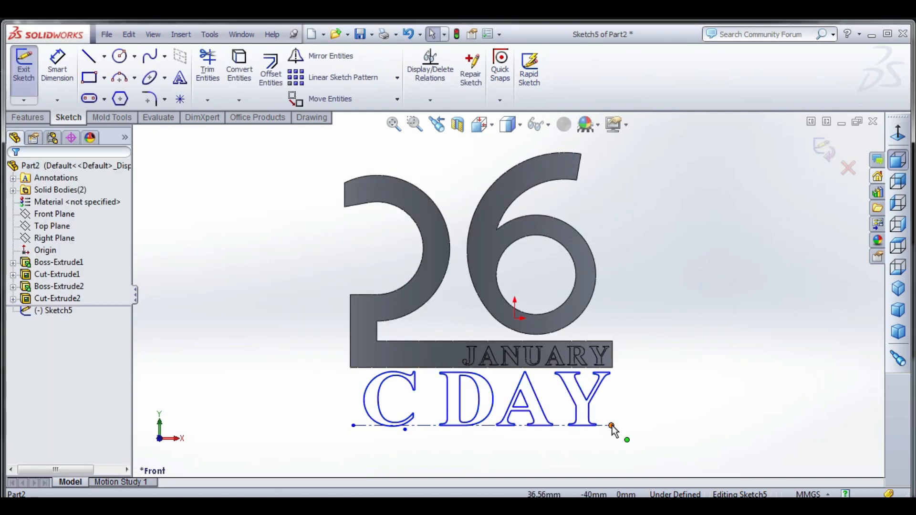
- Stretch the text's centerline at both ends until the whole phrase fits, and move it clear below the base bar
left_click_drag(612, 424, 834, 423)
left_click_drag(353, 425, 143, 401)
scroll(506, 295, "up", 3)
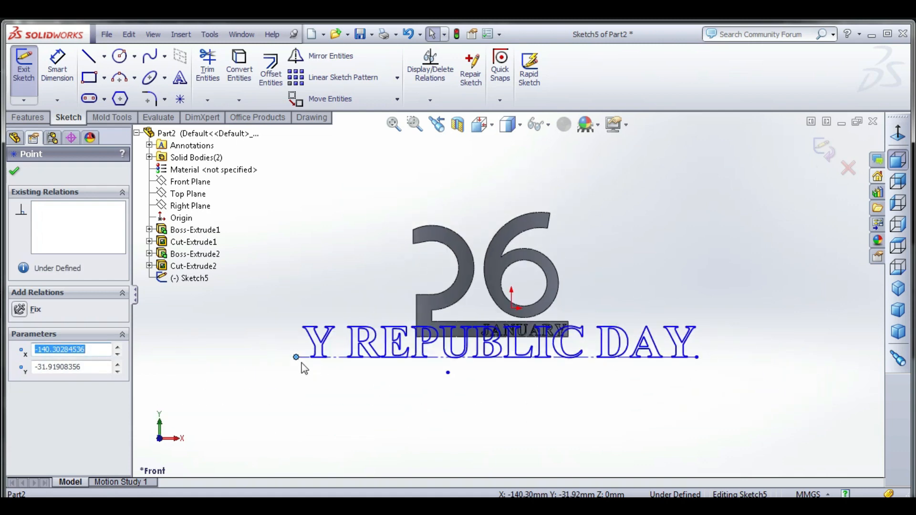
left_click_drag(296, 357, 185, 349)
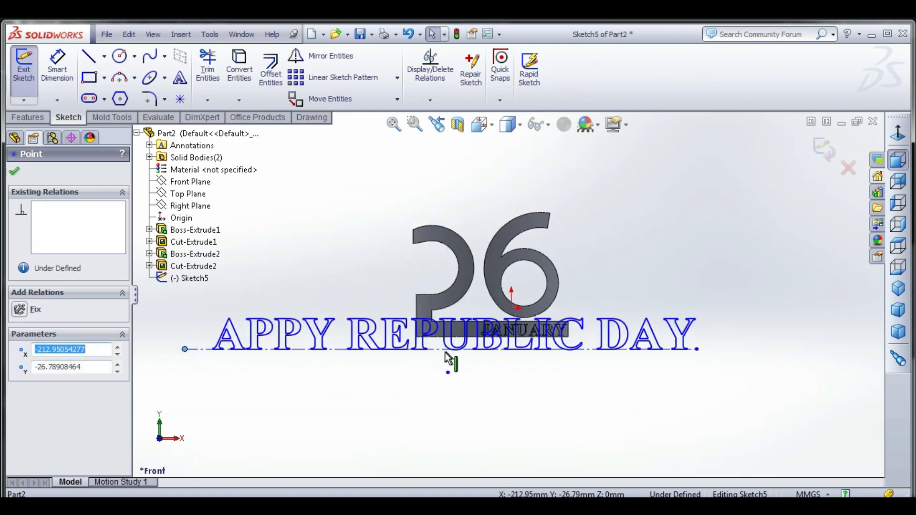
left_click(446, 349)
left_click_drag(447, 349, 447, 407)
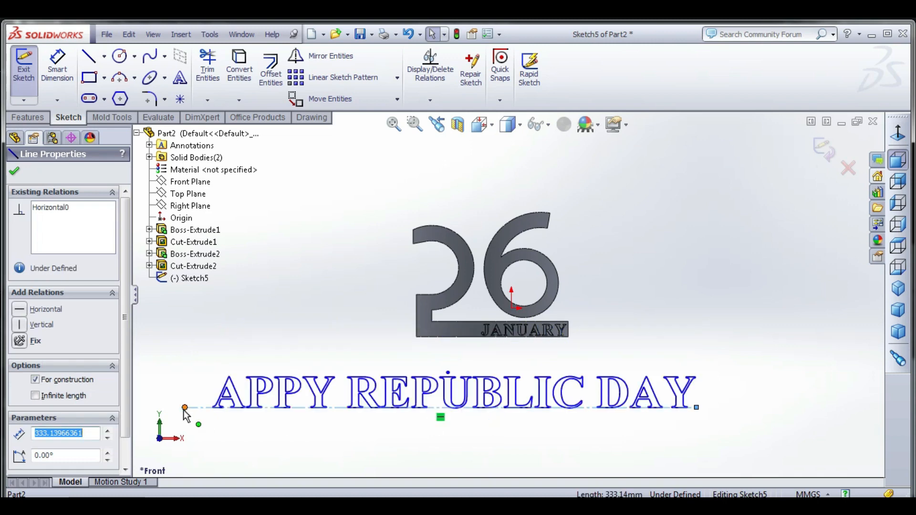
left_click_drag(185, 407, 152, 409)
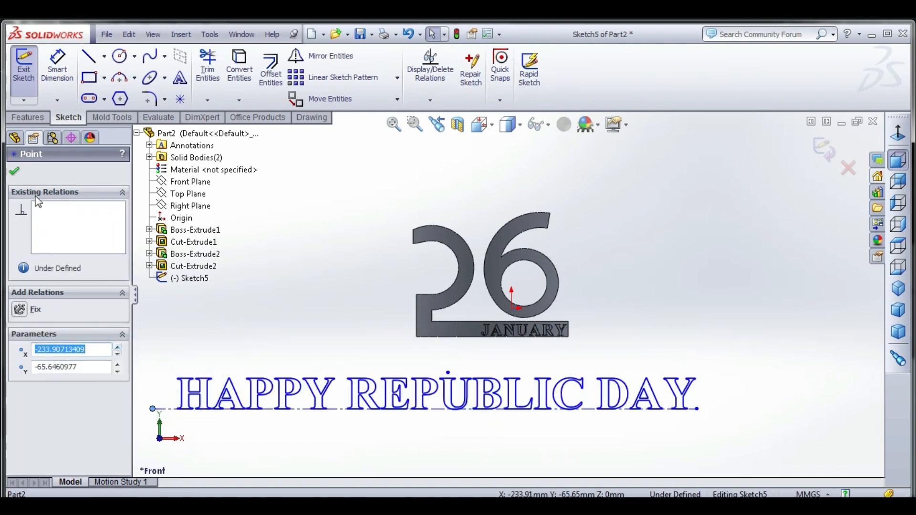
left_click(14, 171)
- Sketch a vertical centerline about 53 mm long from the midpoint of the base bar's bottom edge down past the text line
left_click(104, 56)
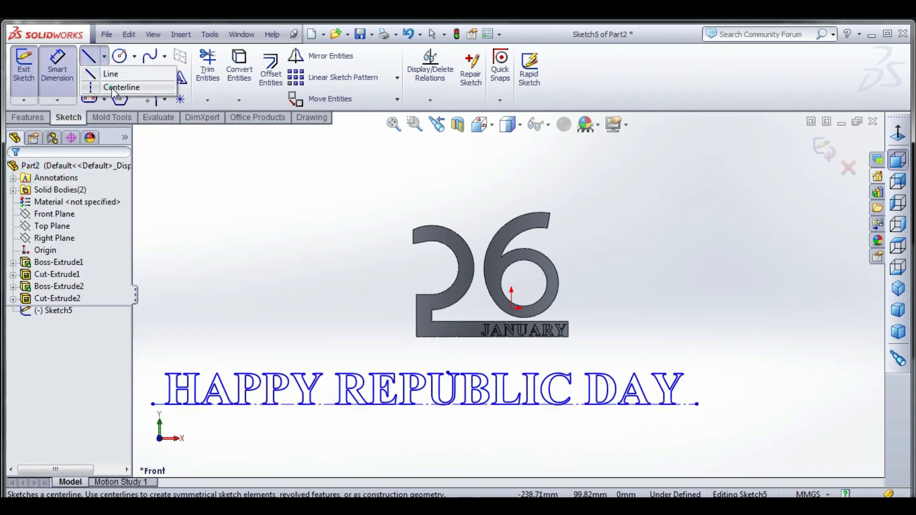
left_click(115, 88)
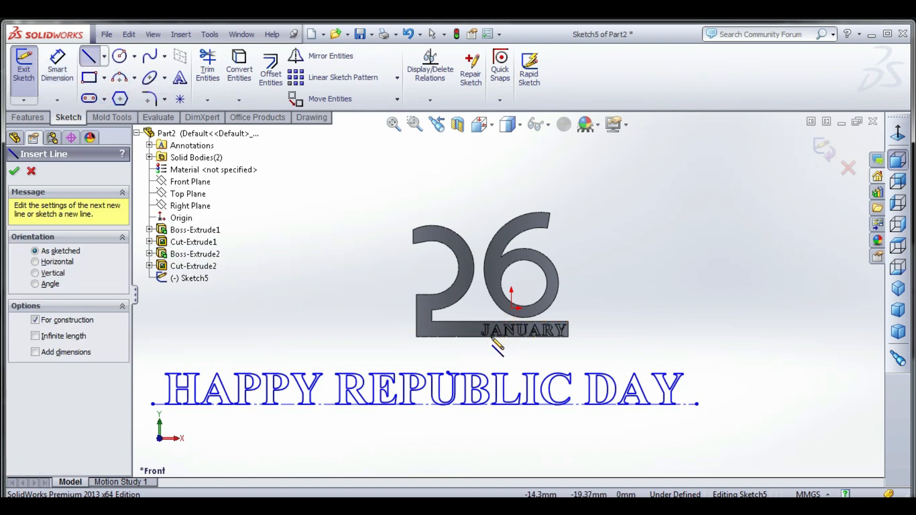
scroll(496, 344, "up", 3)
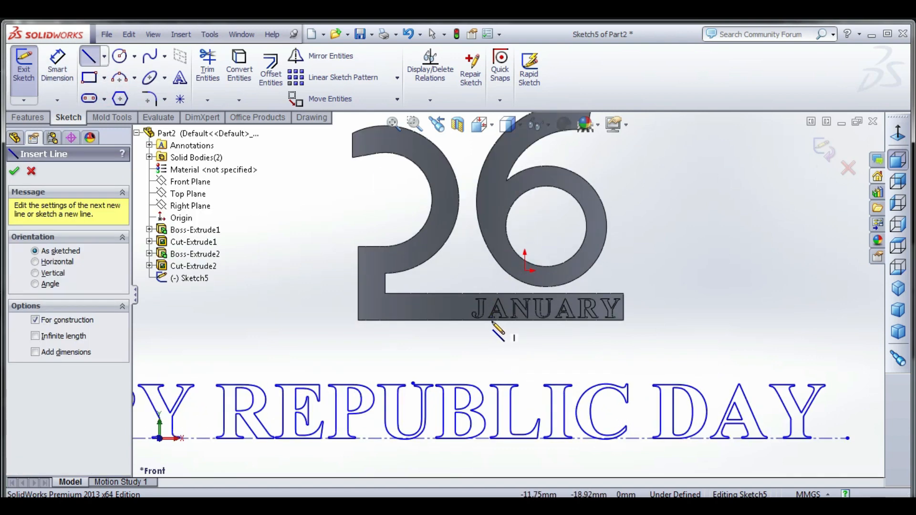
left_click(491, 321)
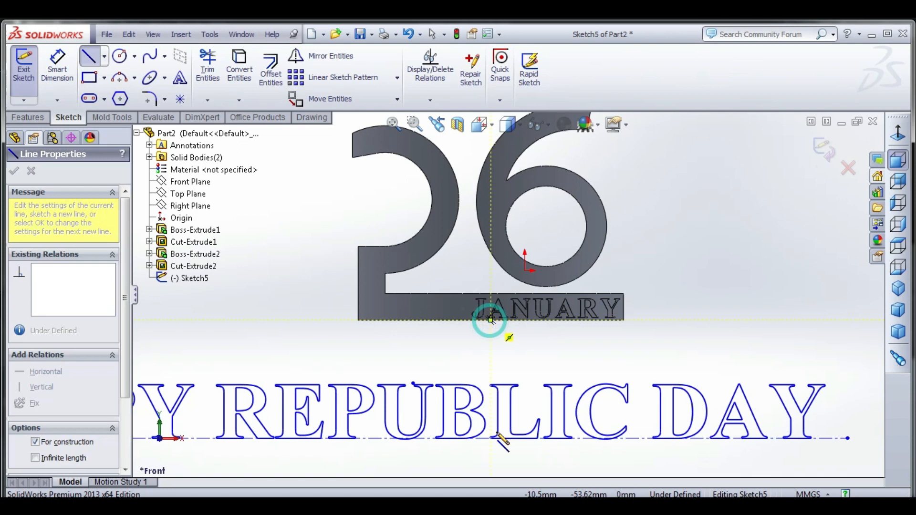
left_click(491, 461)
right_click(592, 334)
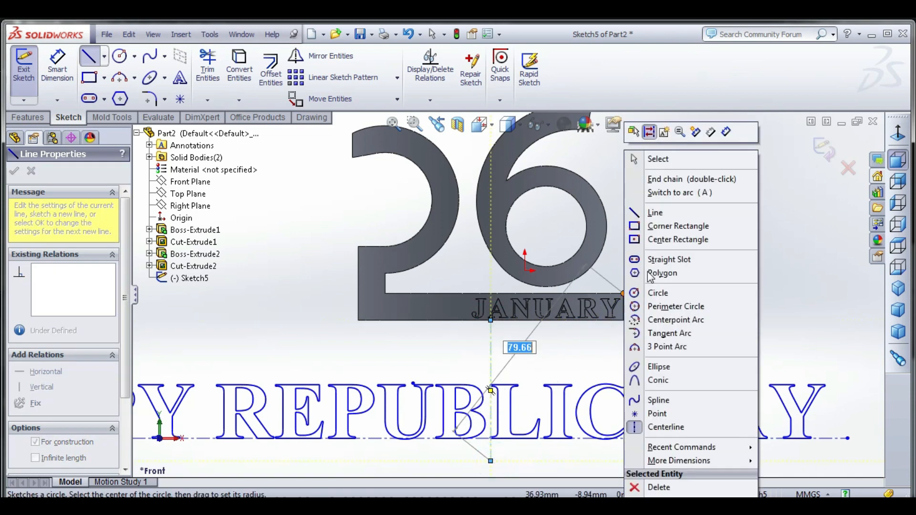
left_click(668, 162)
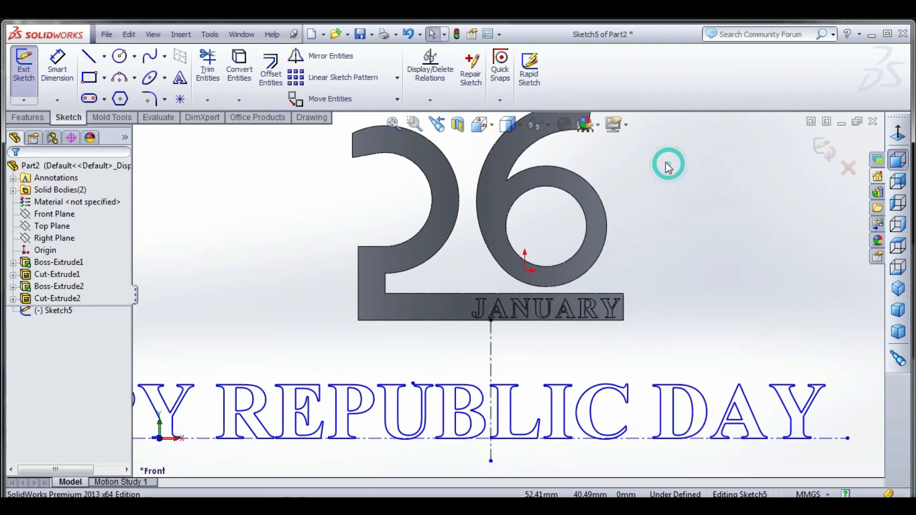
- Make both endpoints of the horizontal text line symmetric about the vertical centerline
left_click(493, 452)
scroll(508, 296, "up", 2)
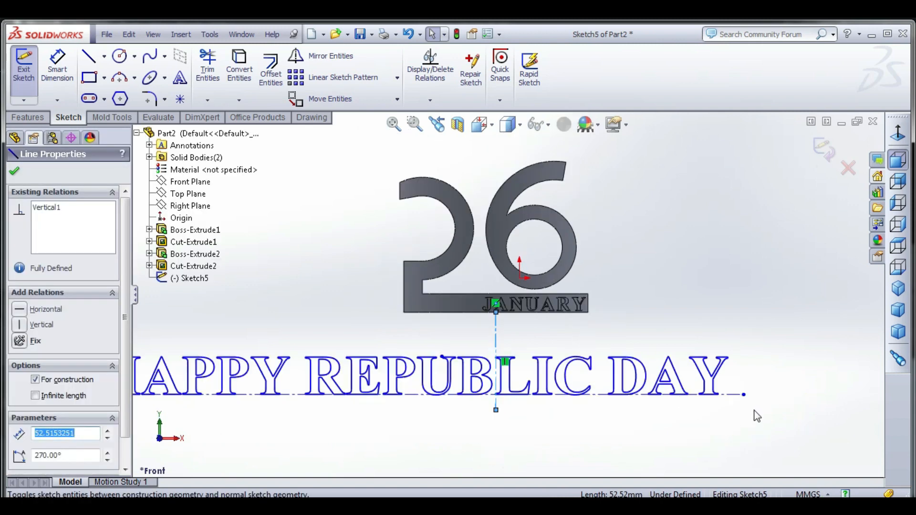
left_click(455, 398, "ctrl")
scroll(465, 376, "up", 3)
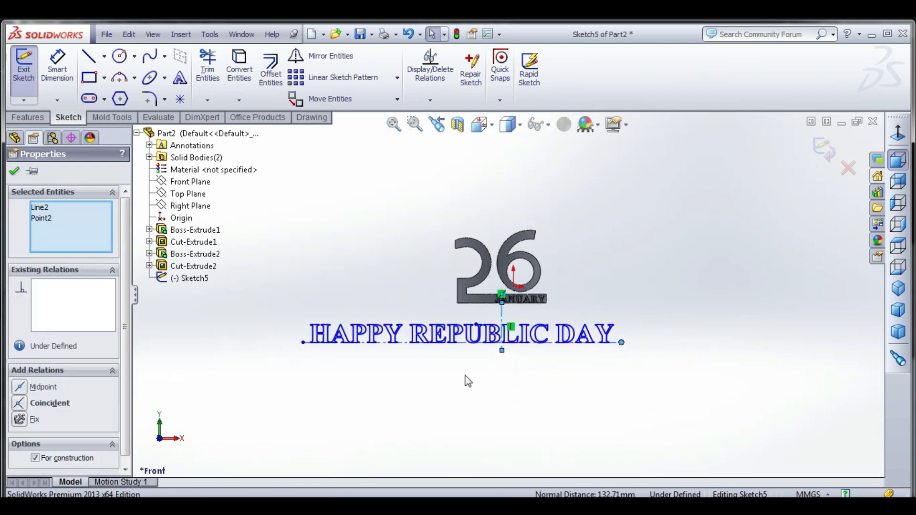
scroll(325, 363, "down", 3)
scroll(338, 330, "down", 3)
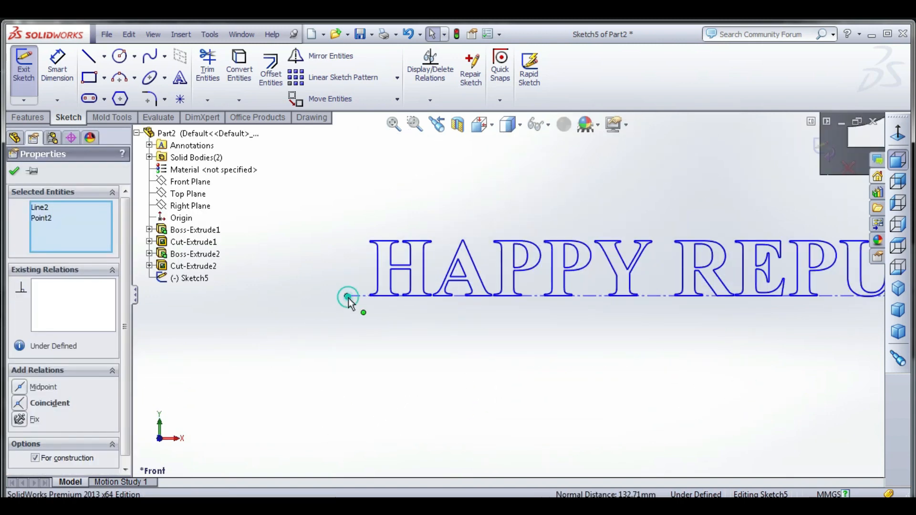
left_click(345, 300, "ctrl")
scroll(277, 376, "up", 3)
scroll(279, 379, "up", 2)
left_click(22, 387)
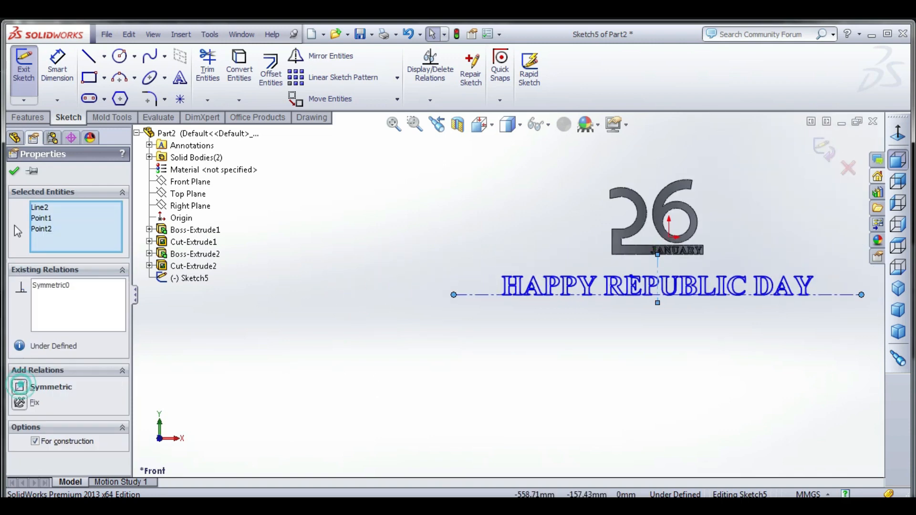
left_click(15, 172)
- Edit the HAPPY REPUBLIC DAY text to reduce its font height, and accept the change
scroll(620, 296, "up", 2)
scroll(531, 251, "down", 4)
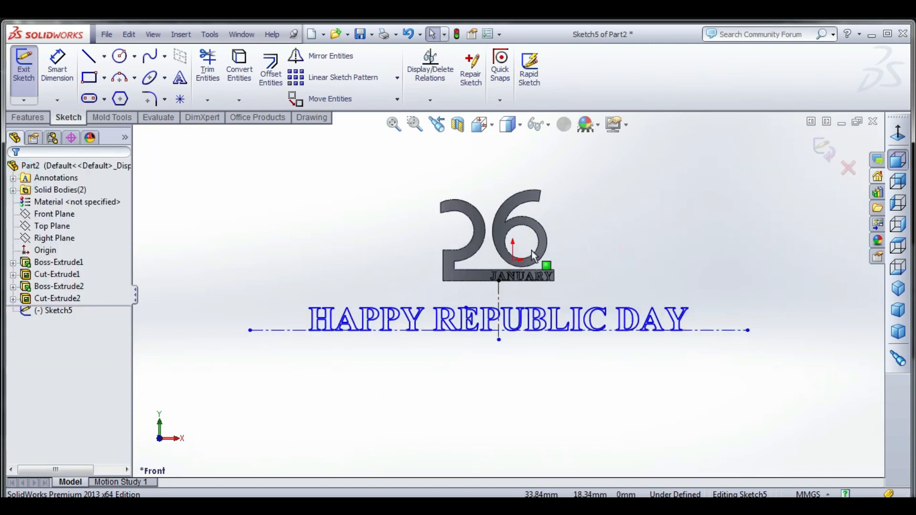
scroll(477, 282, "down", 1)
scroll(444, 280, "up", 2)
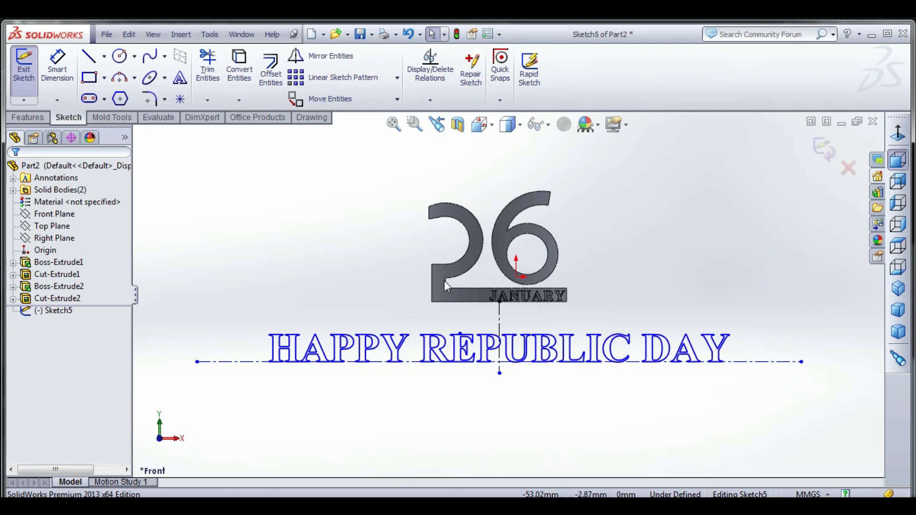
double_click(371, 351)
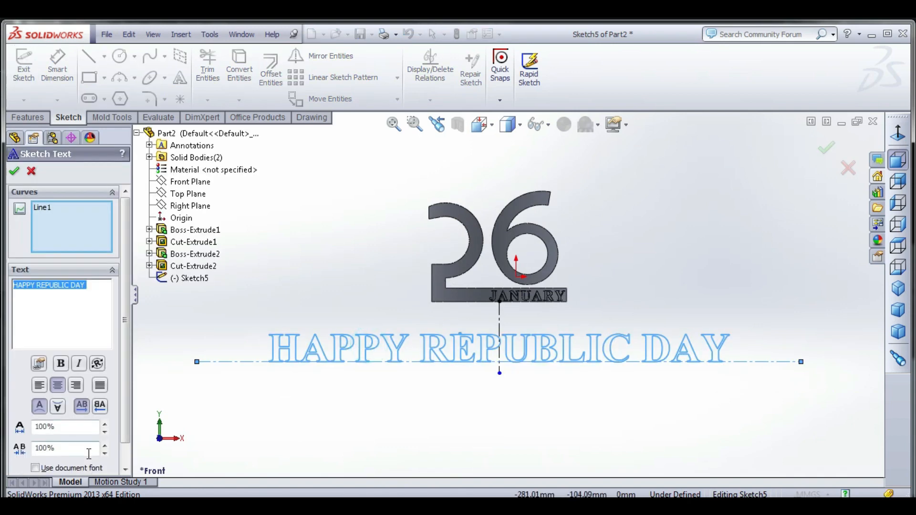
left_click(125, 436)
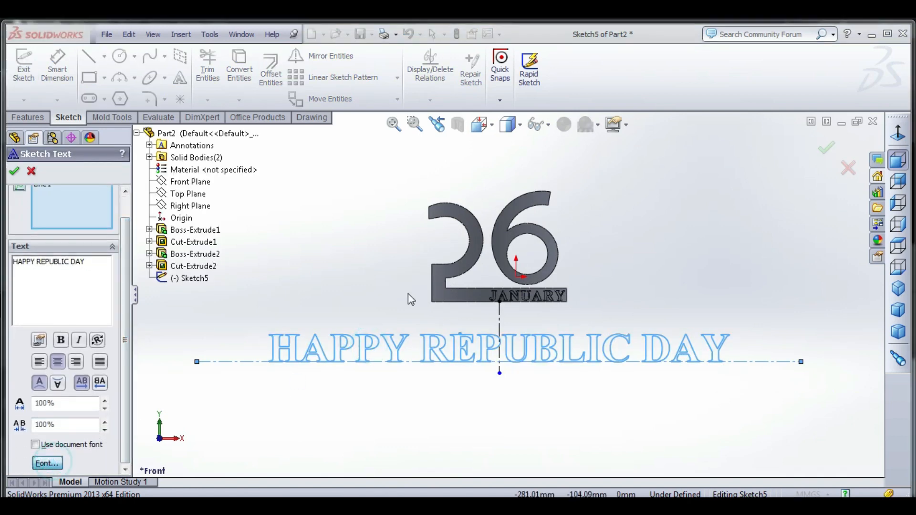
double_click(555, 208)
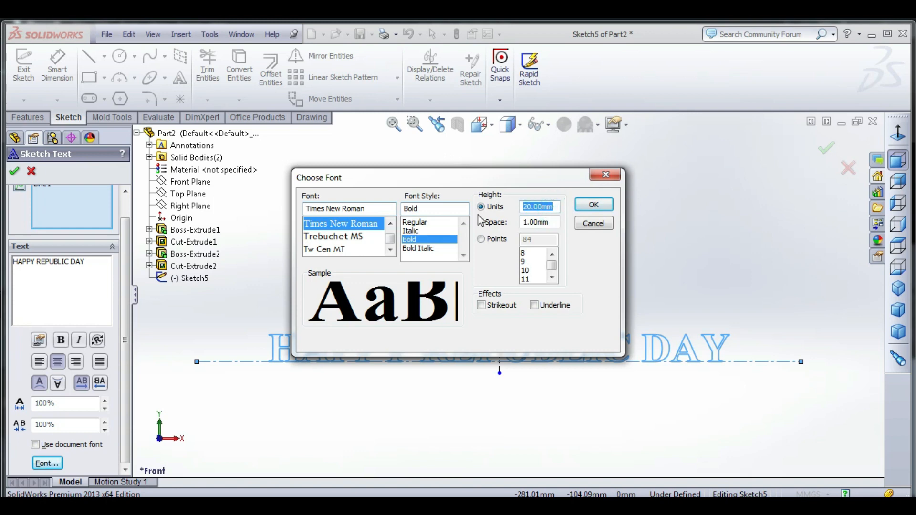
type("10")
key("Return")
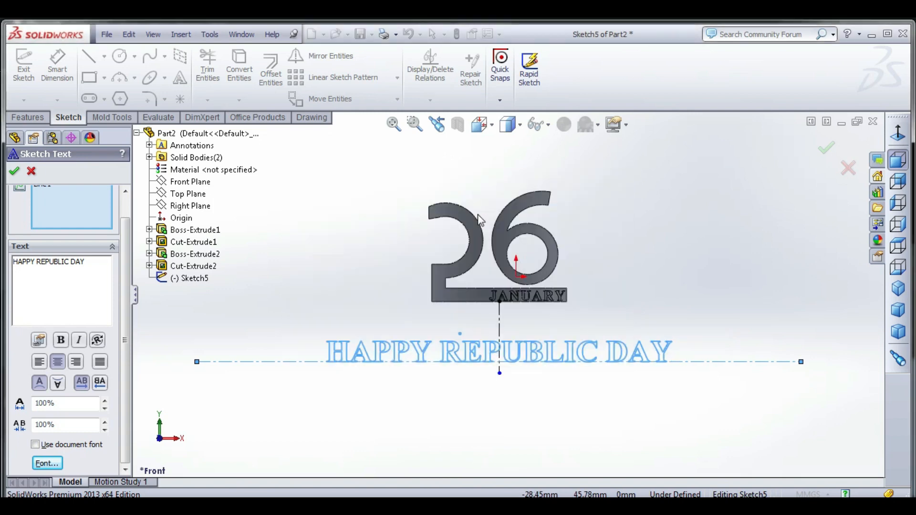
left_click(632, 256)
left_click(623, 292)
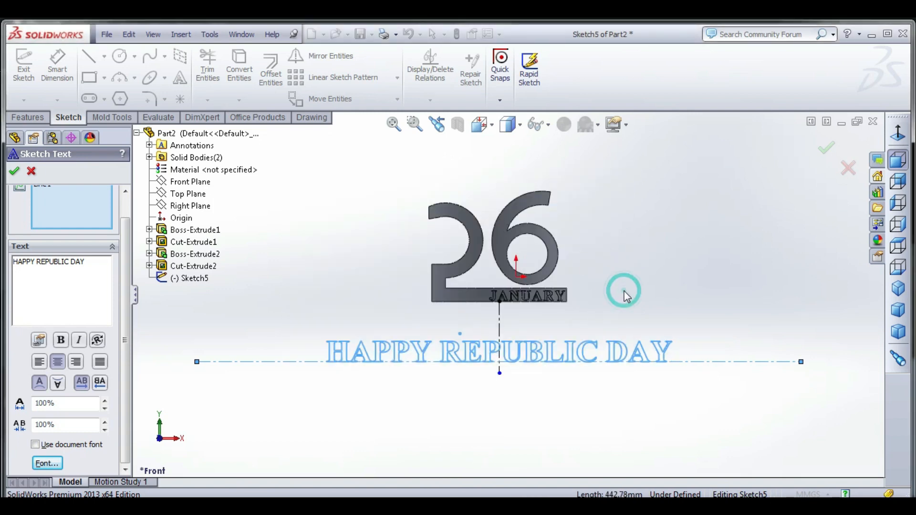
scroll(550, 309, "up", 3)
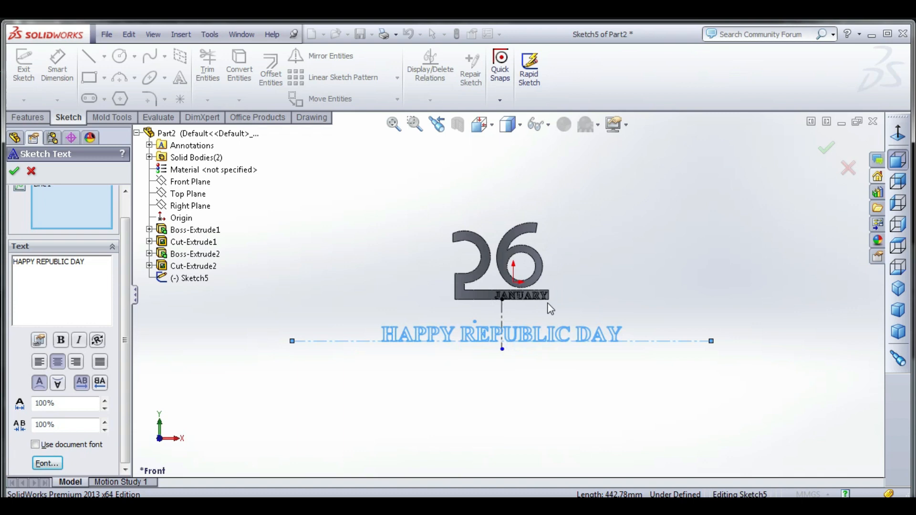
left_click(16, 169)
left_click(681, 266)
scroll(549, 280, "down", 2)
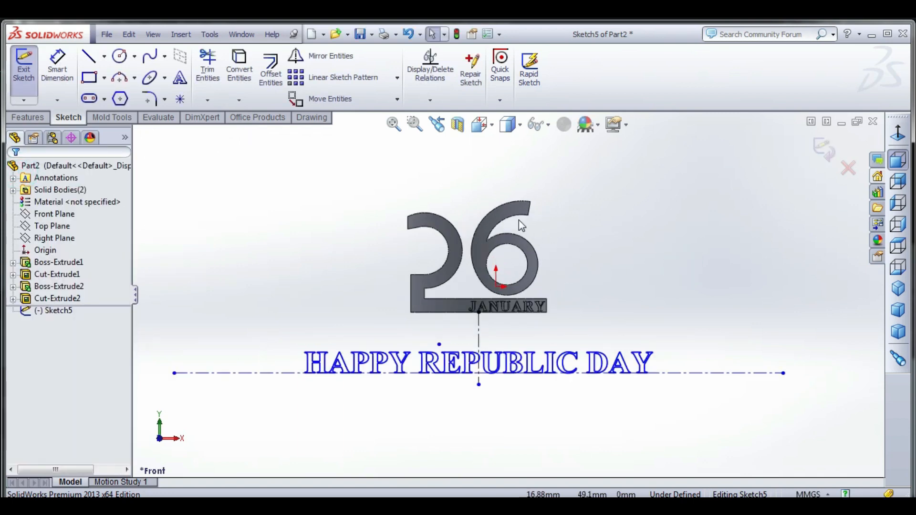
scroll(519, 219, "down", 1)
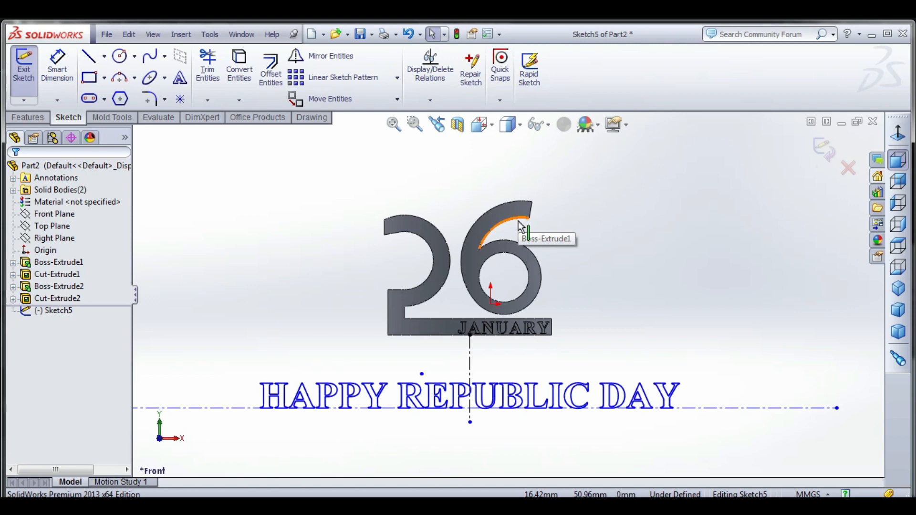
middle_click_drag(511, 125, 510, 187, "ctrl")
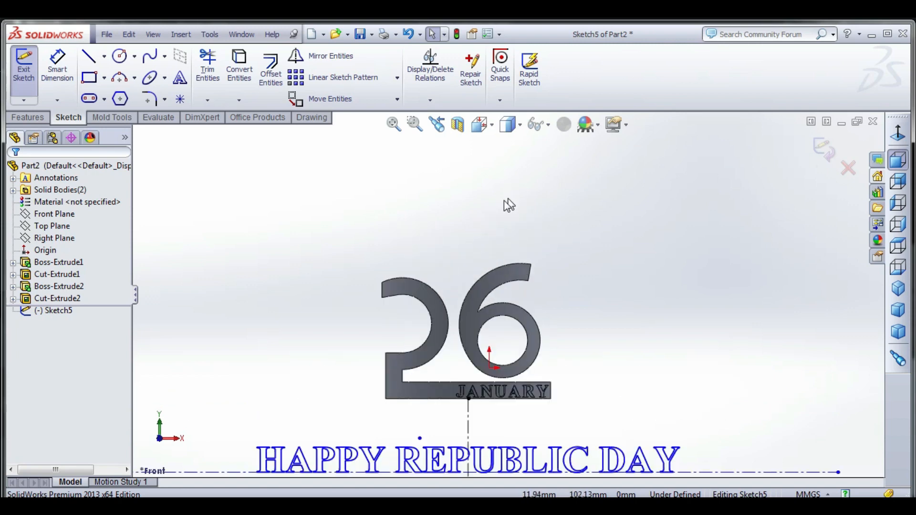
- Sketch a horizontal centerline about 242 mm long above the digits 26
left_click(104, 56)
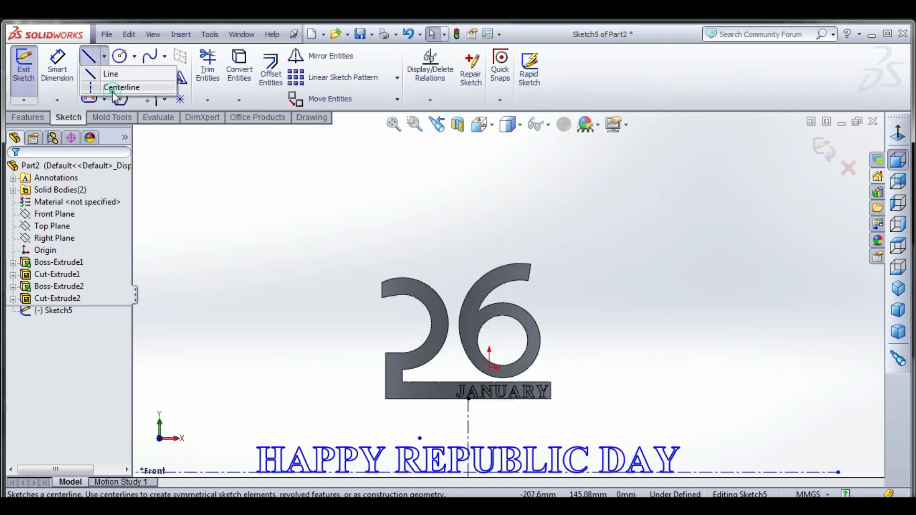
left_click(115, 87)
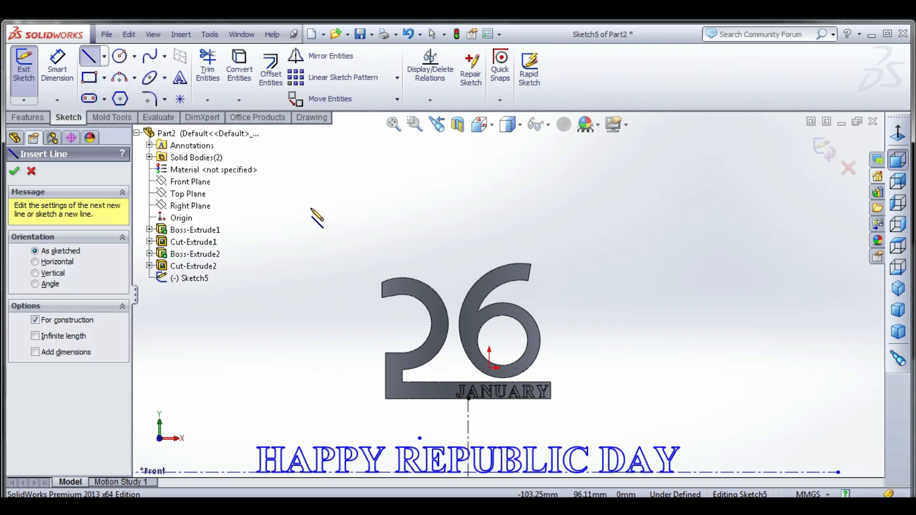
left_click(266, 204)
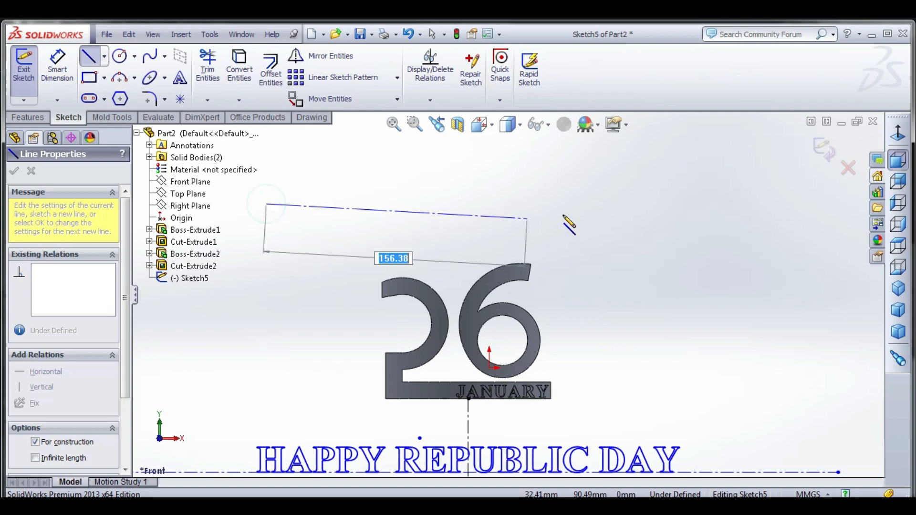
left_click(668, 204)
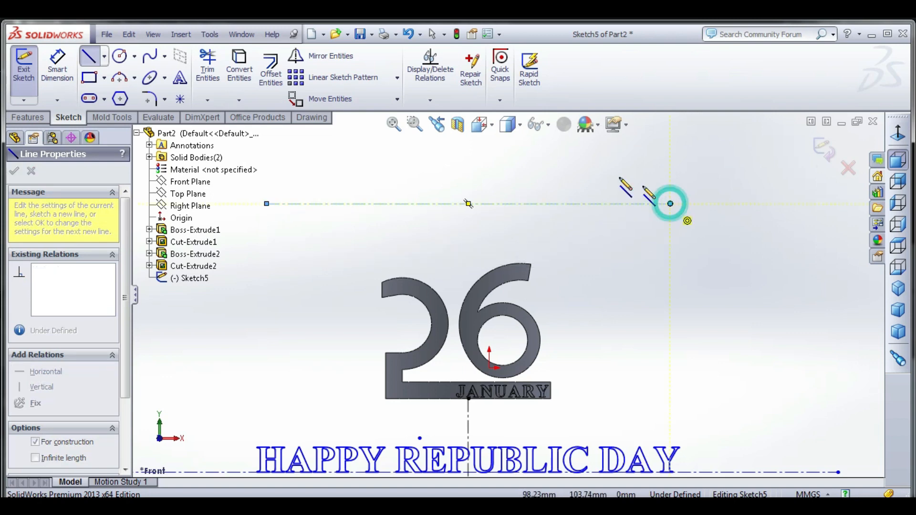
right_click(615, 173)
left_click(644, 159)
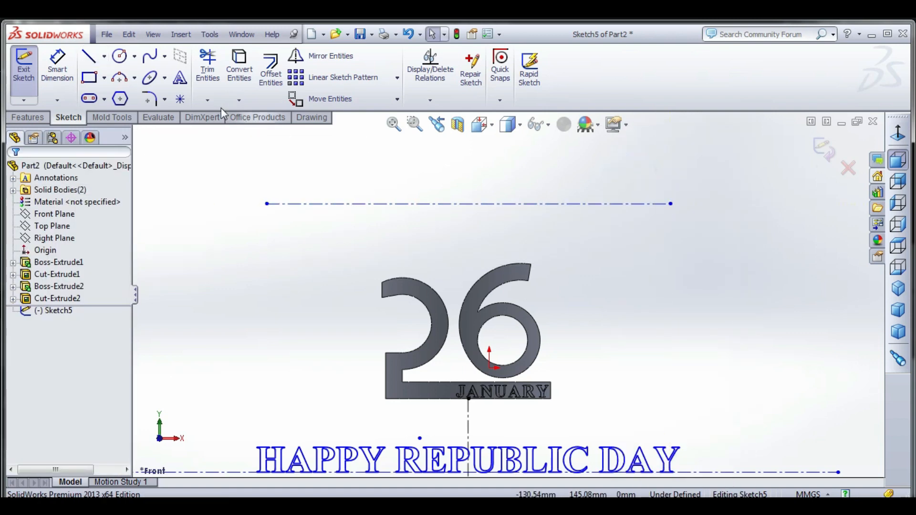
- Add the sketch text ONE NATION ONE VISION ONE IDENTITY along the upper horizontal centerline
left_click(180, 77)
left_click(385, 203)
left_click(64, 319)
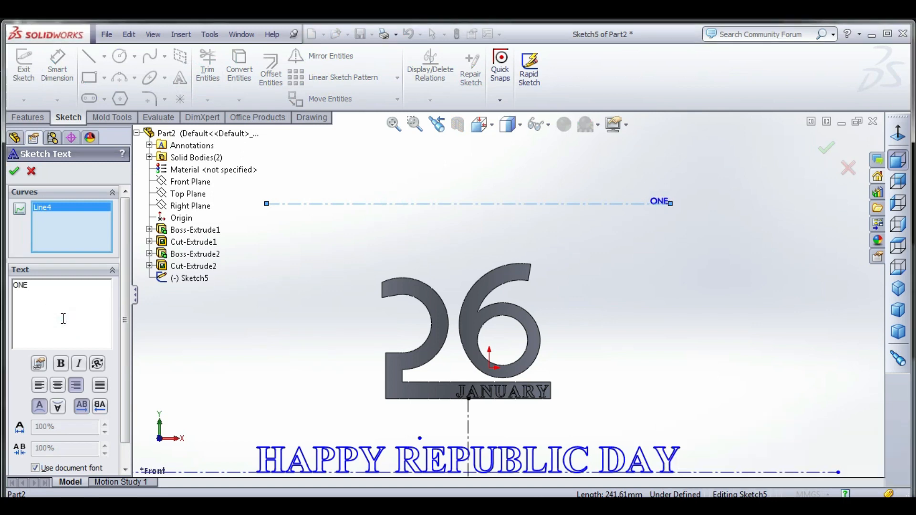
left_click(63, 319)
type("NATION")
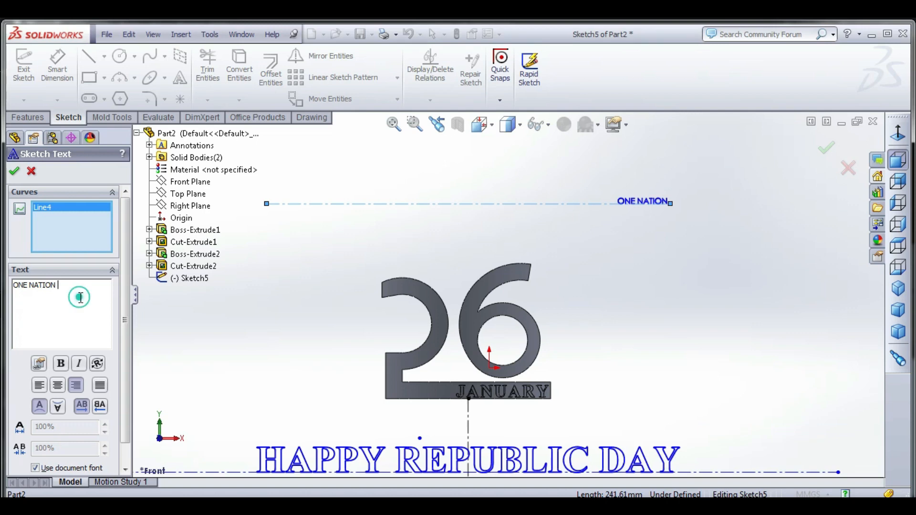
type(" ONE")
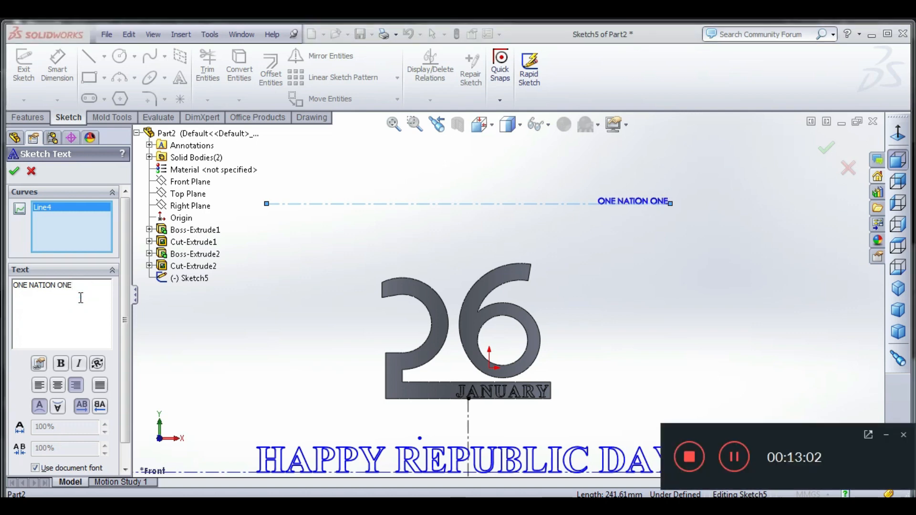
type(" V")
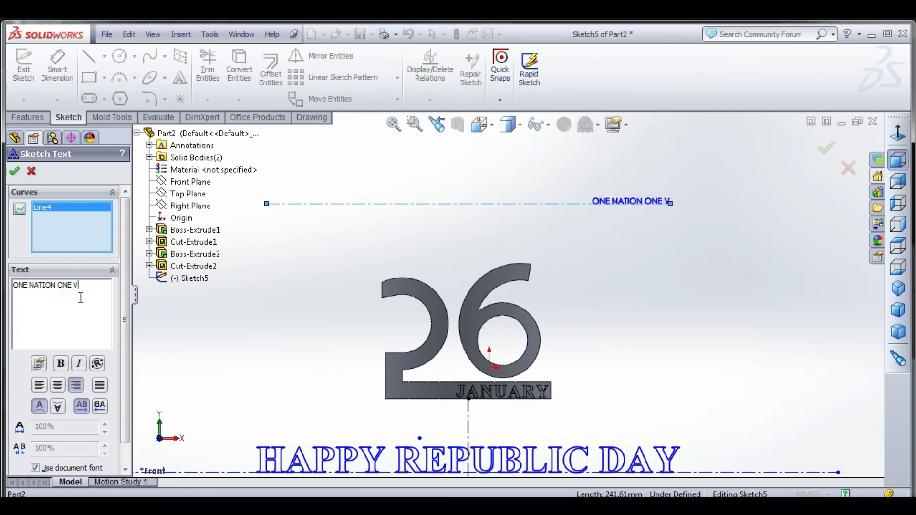
type("ISION")
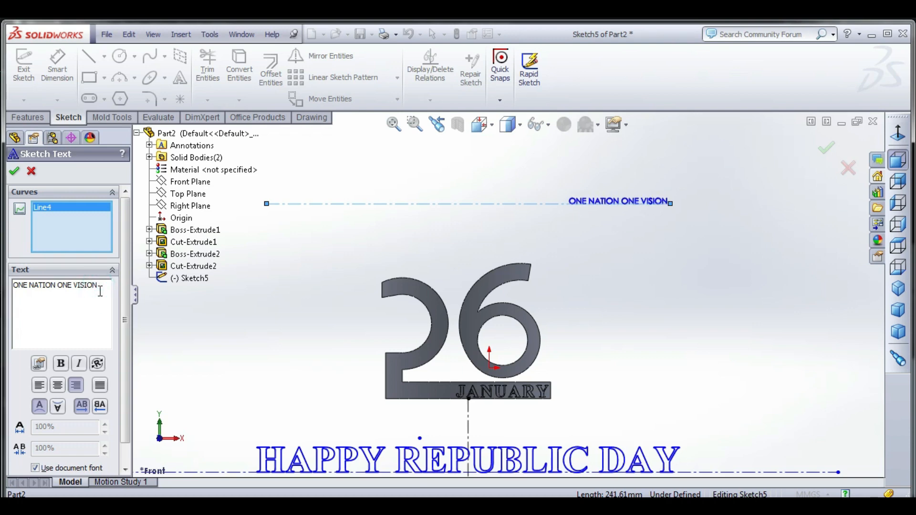
type(" ONE")
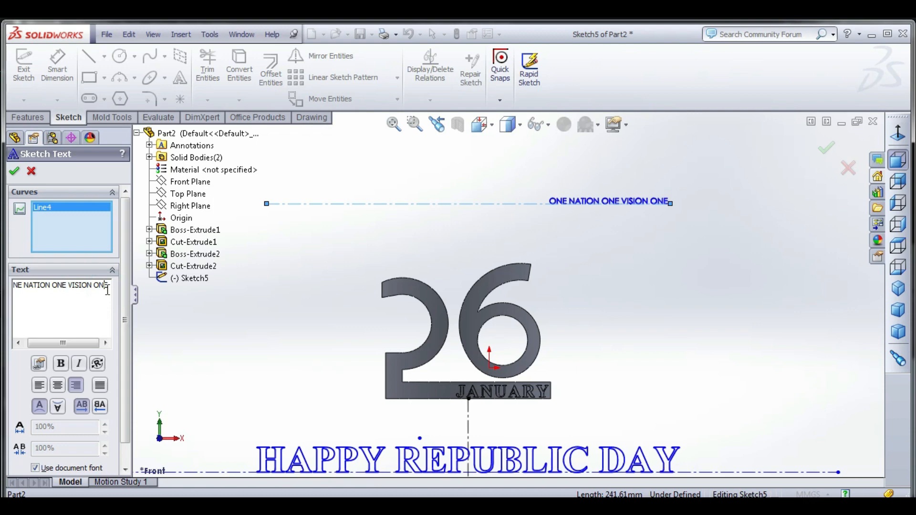
type(" I")
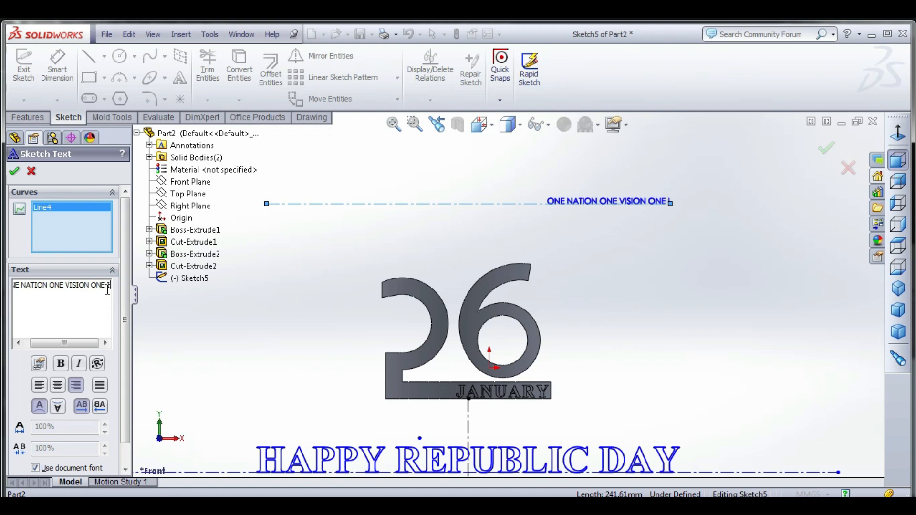
type("DE")
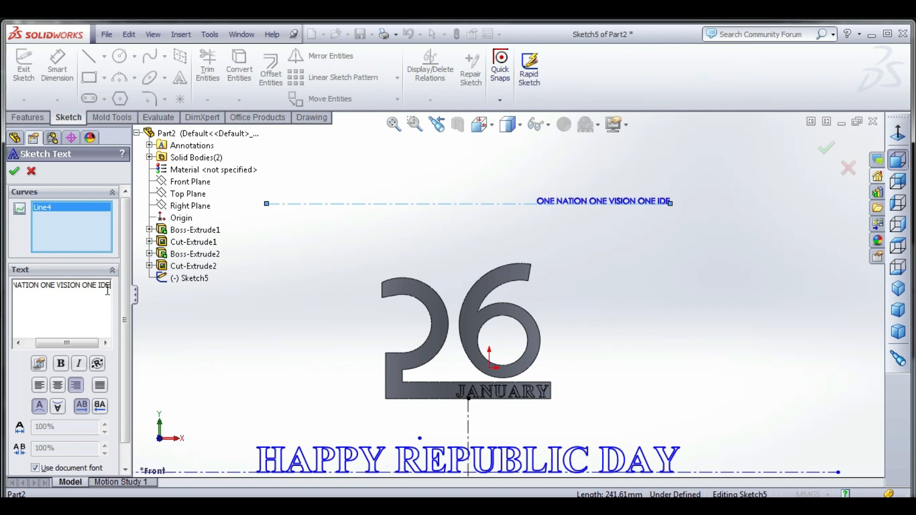
type("NTITY")
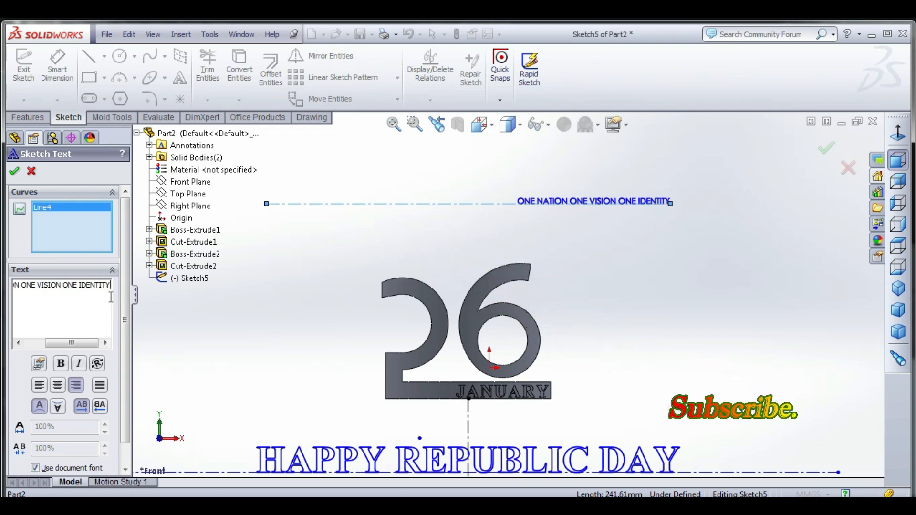
- Set the slogan's font to Times New Roman Bold with a height of 5 mm, centre it on its line, and accept the text
left_click(124, 379)
left_click(48, 444)
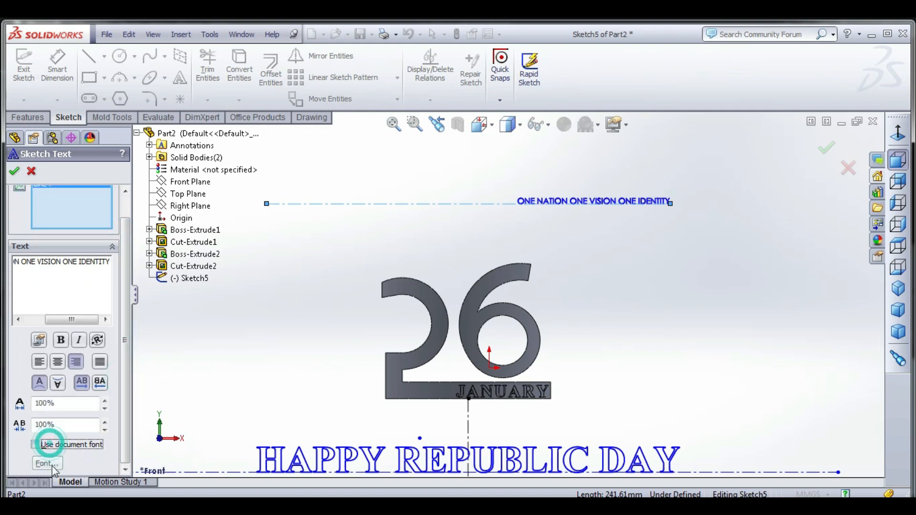
left_click(47, 463)
left_click(551, 205)
left_click_drag(551, 206, 484, 216)
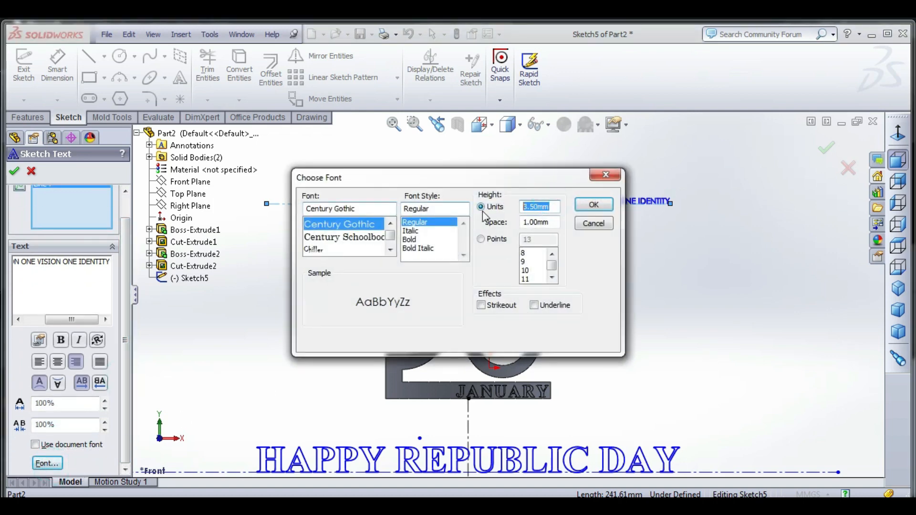
type("5")
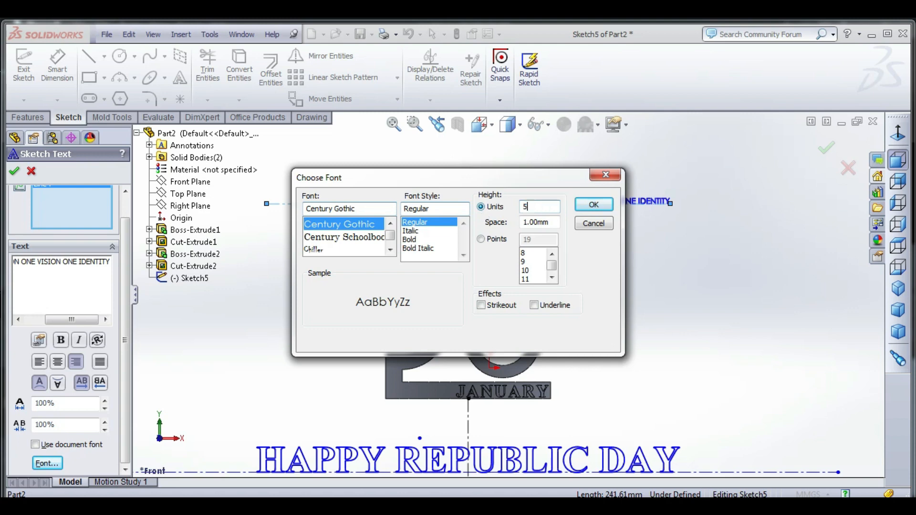
left_click(360, 209)
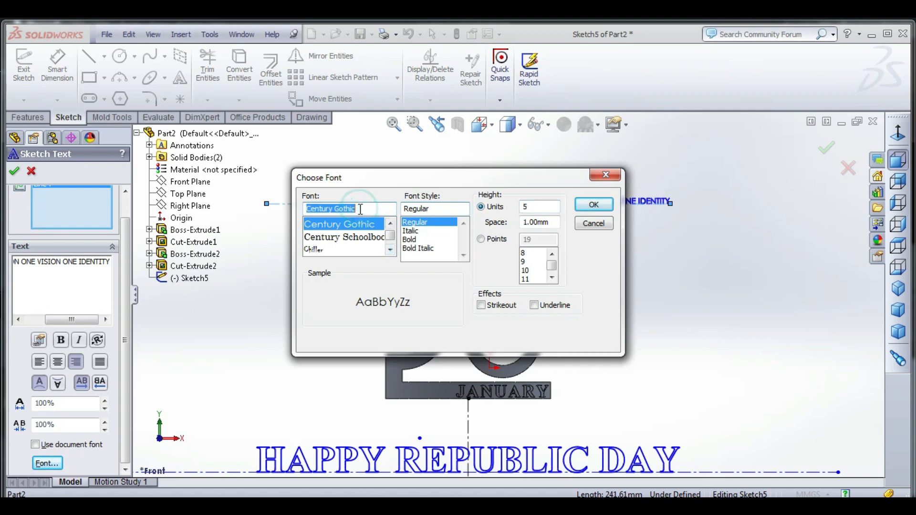
type("Ti")
left_click(340, 223)
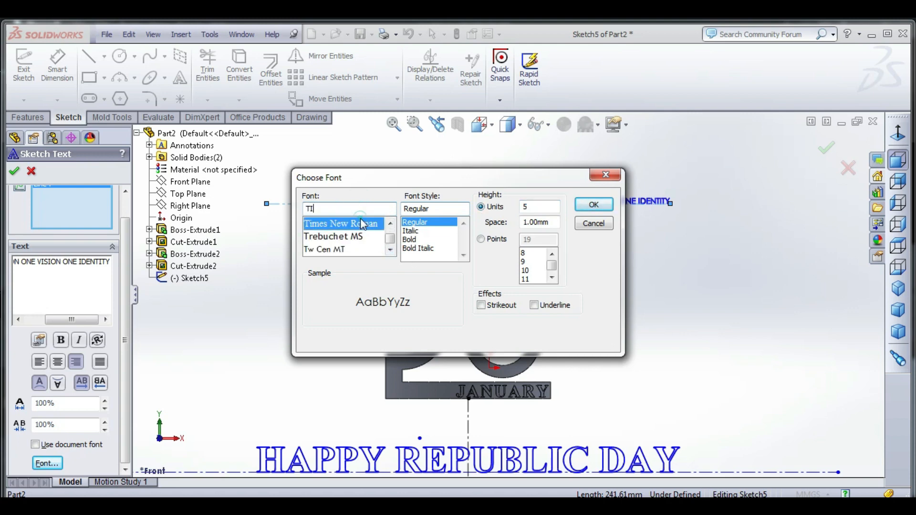
left_click(410, 239)
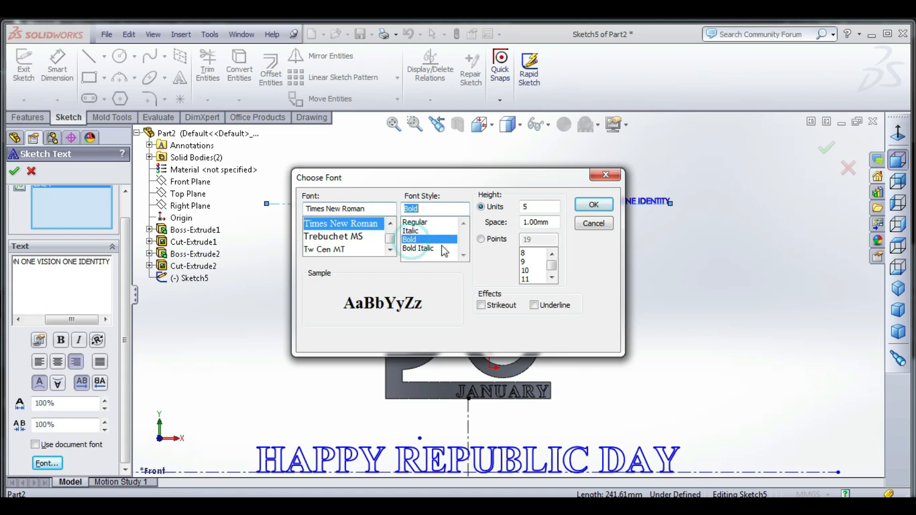
left_click(605, 207)
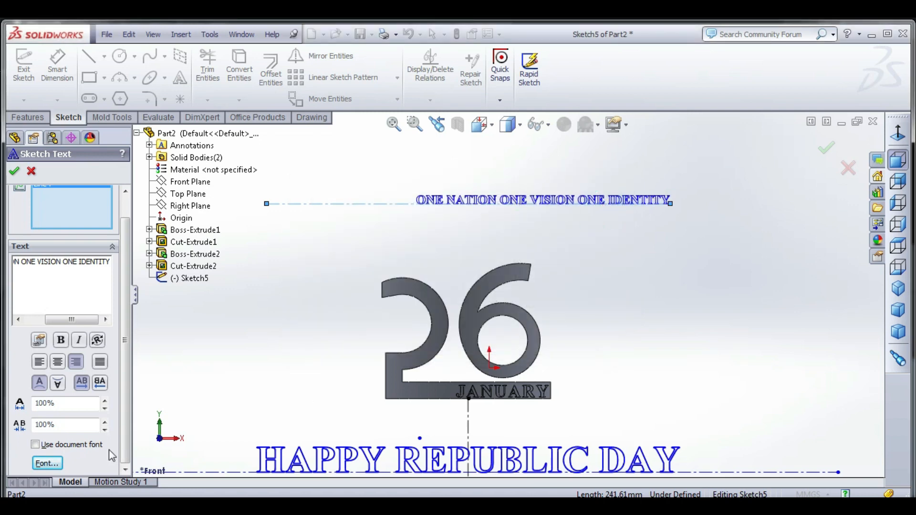
left_click(58, 362)
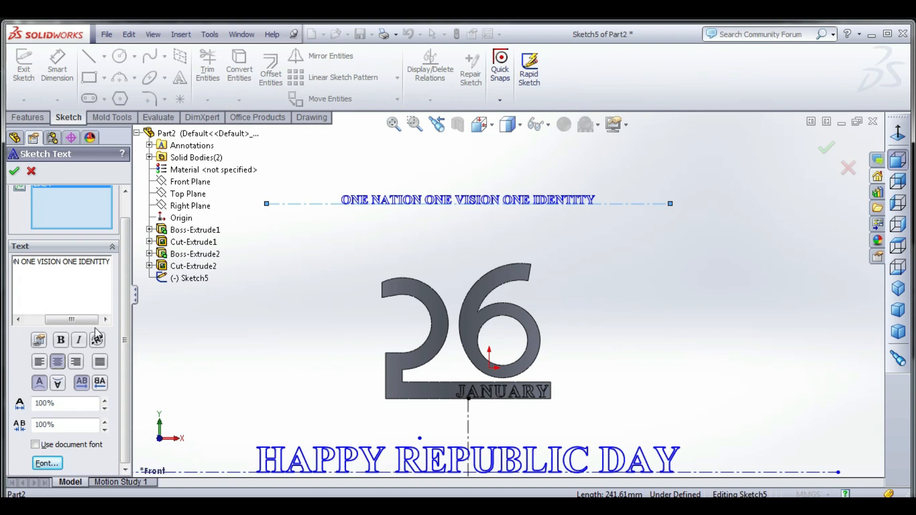
left_click(16, 173)
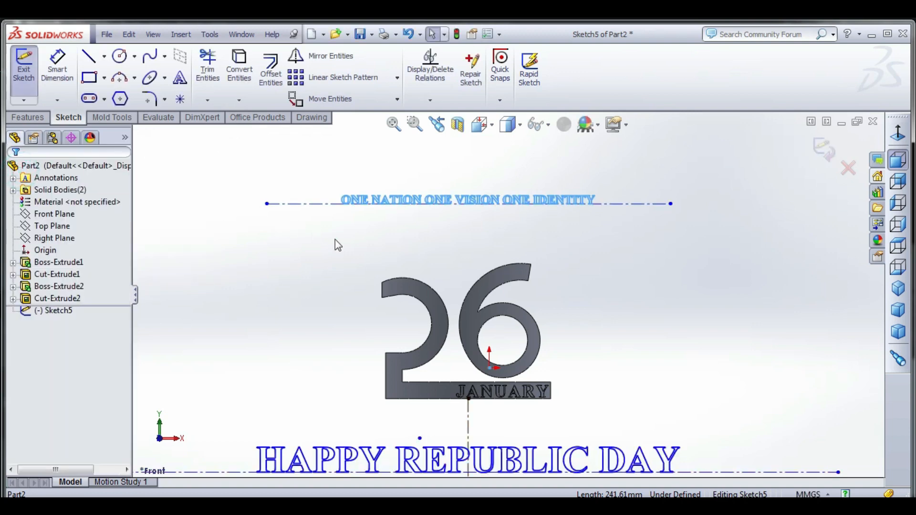
- Sketch a centerline about 131 mm long between the slogan and the digits 26, and make it horizontal
left_click(104, 56)
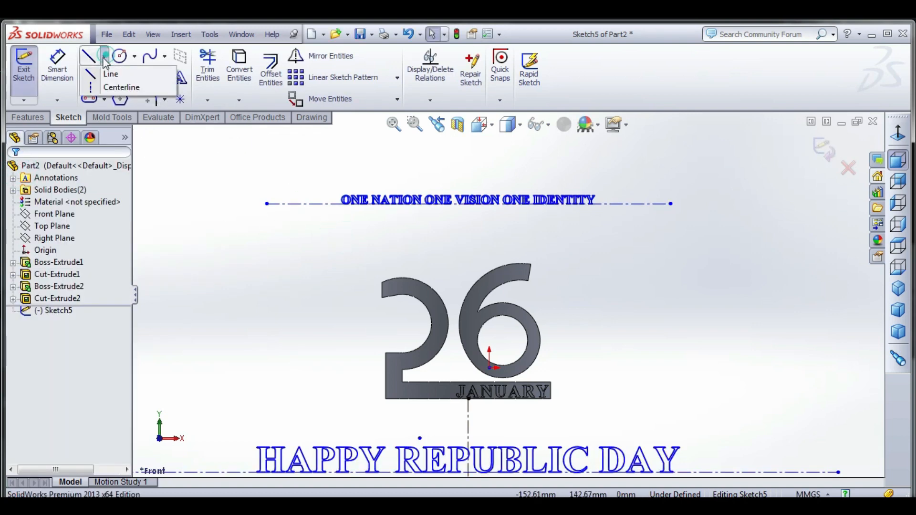
left_click(117, 88)
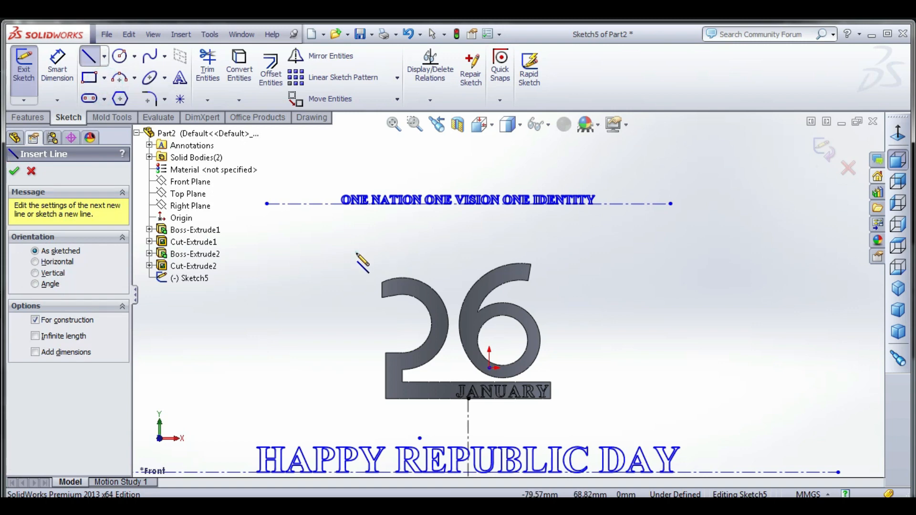
left_click(357, 252)
left_click(576, 249)
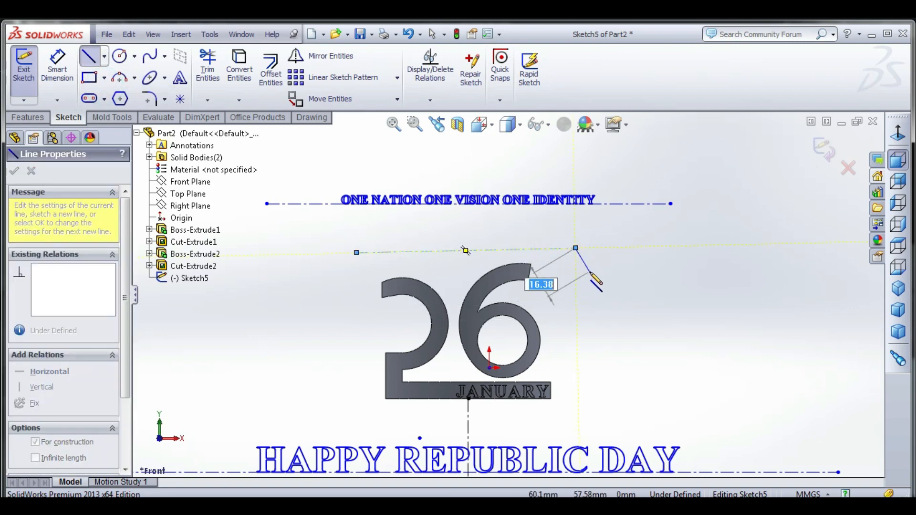
key("Escape")
left_click(542, 250)
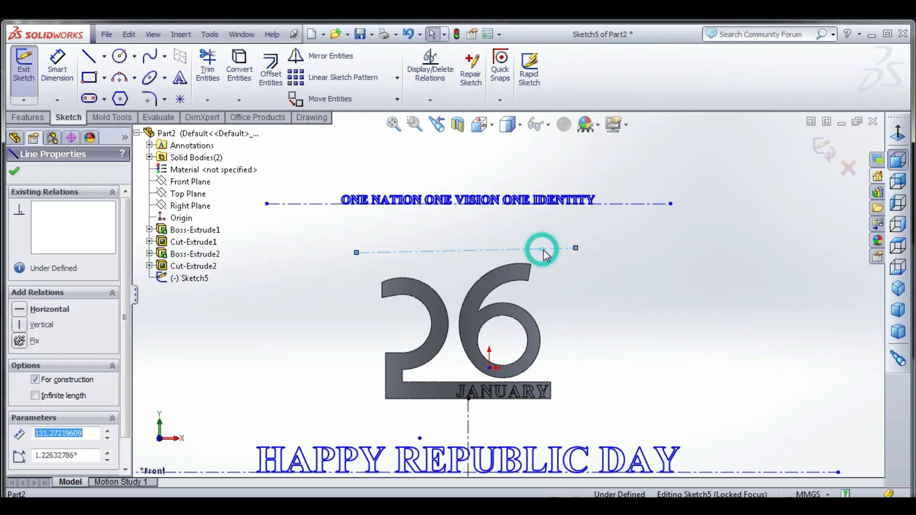
left_click(19, 309)
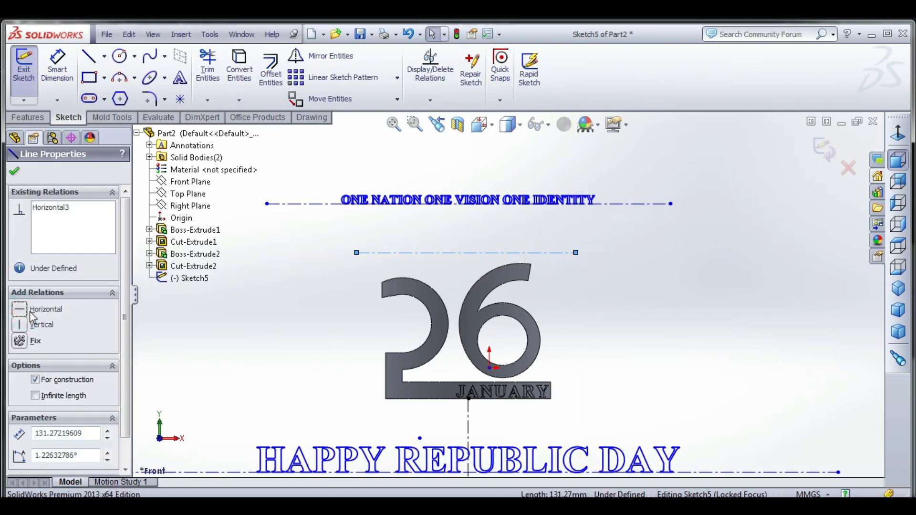
key("Escape")
- Add the sketch text INDIA along the shorter centerline just above the digits
left_click(428, 254)
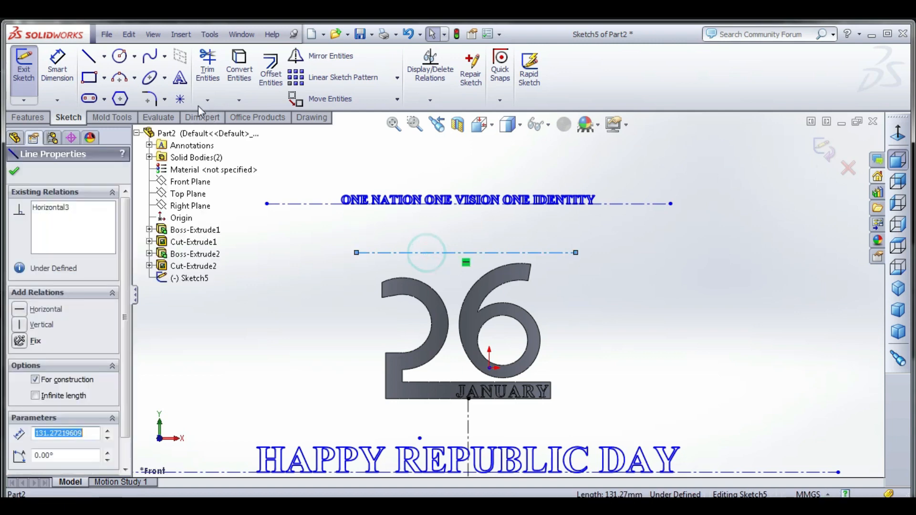
left_click(179, 77)
left_click(57, 316)
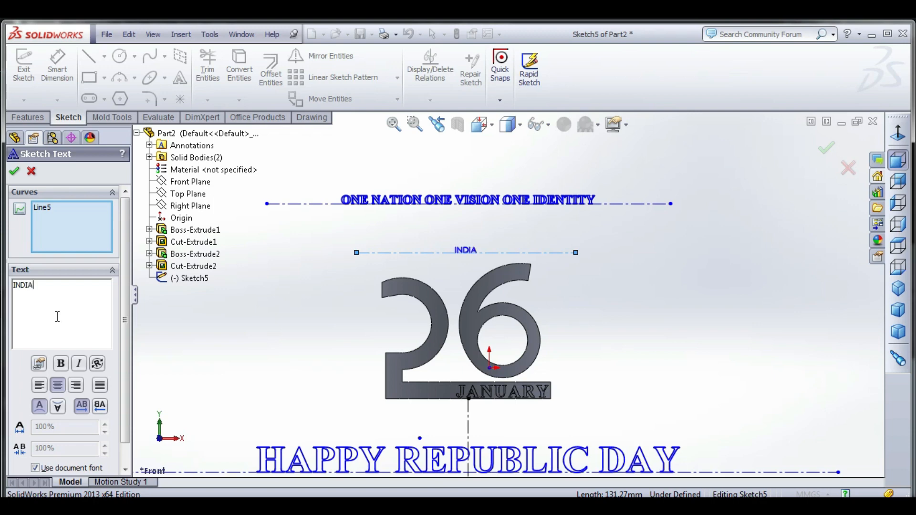
- Set the INDIA text's font to Times New Roman Bold with a height of 25 mm and accept the text
scroll(124, 443, "down", 2)
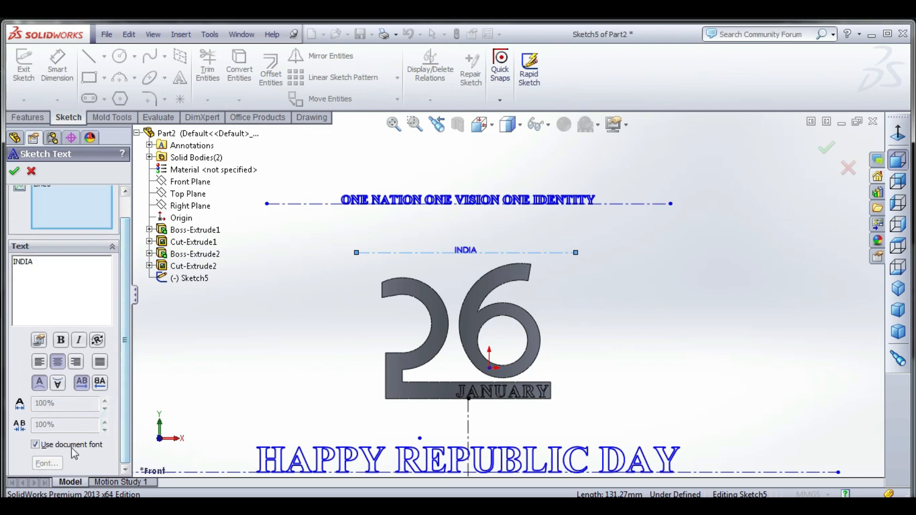
left_click(35, 445)
left_click(50, 463)
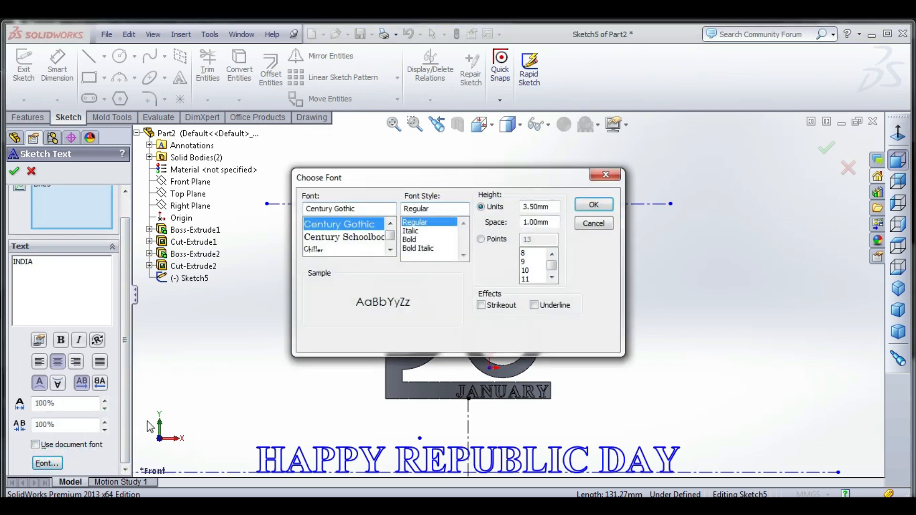
triple_click(358, 209)
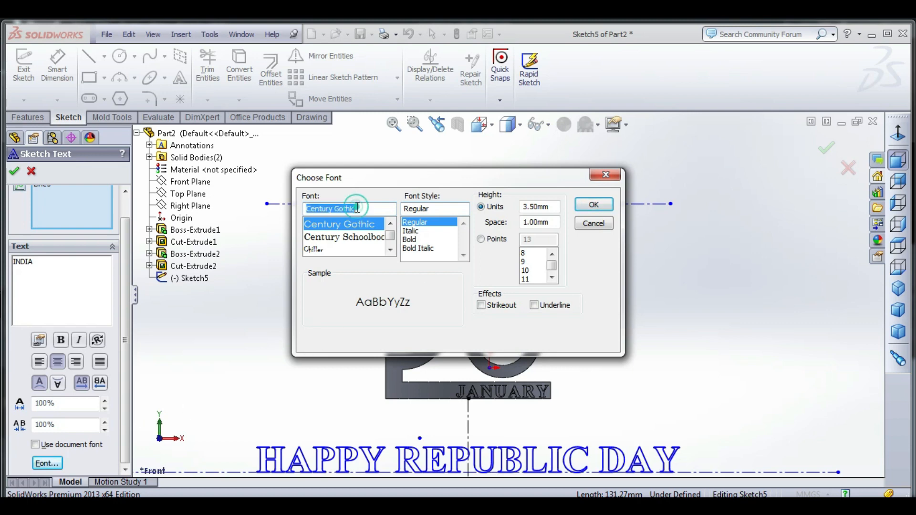
type("Ti")
left_click(365, 225)
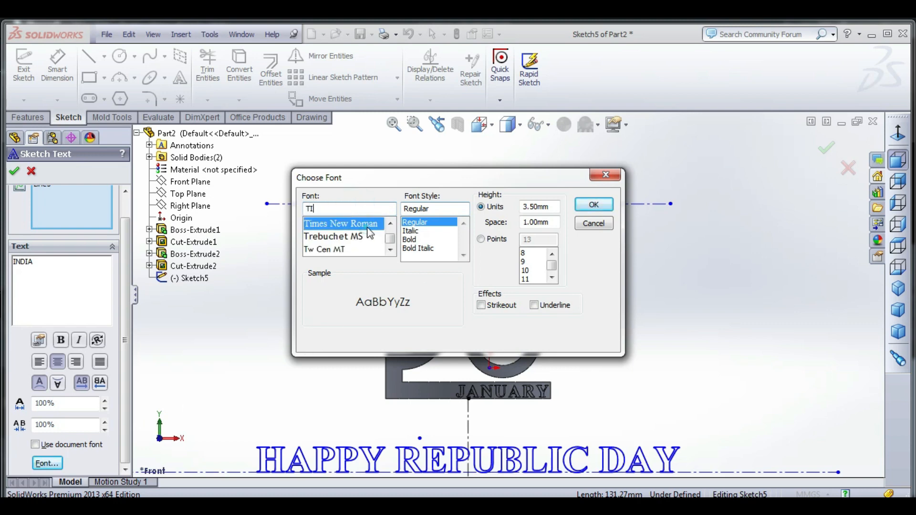
left_click(418, 239)
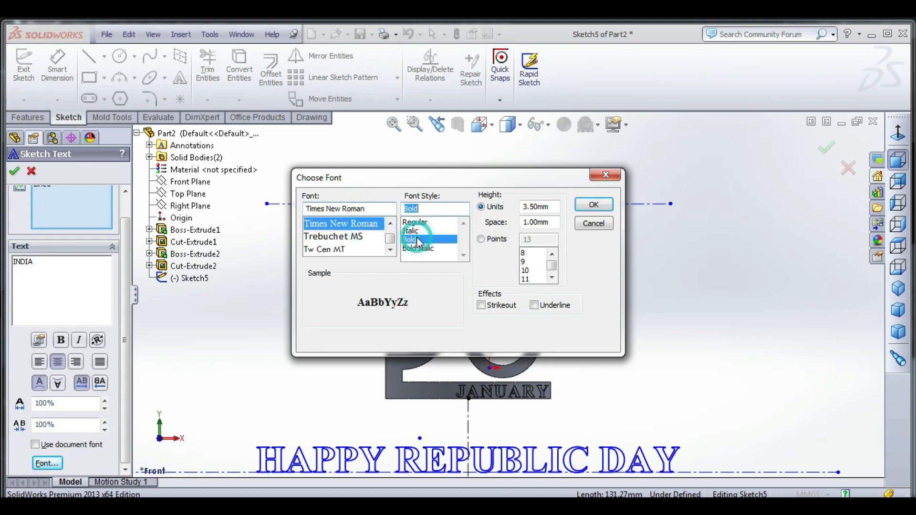
double_click(554, 210)
type("25")
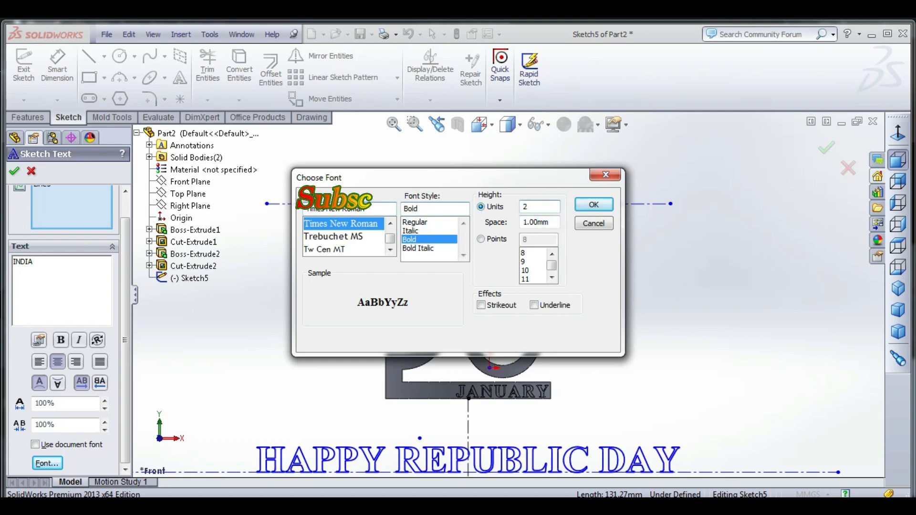
left_click(591, 207)
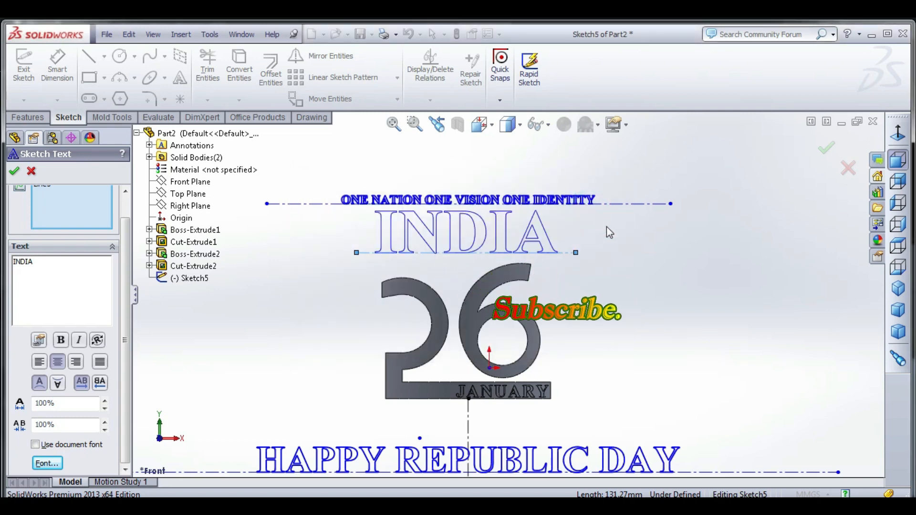
left_click(14, 171)
left_click(261, 299)
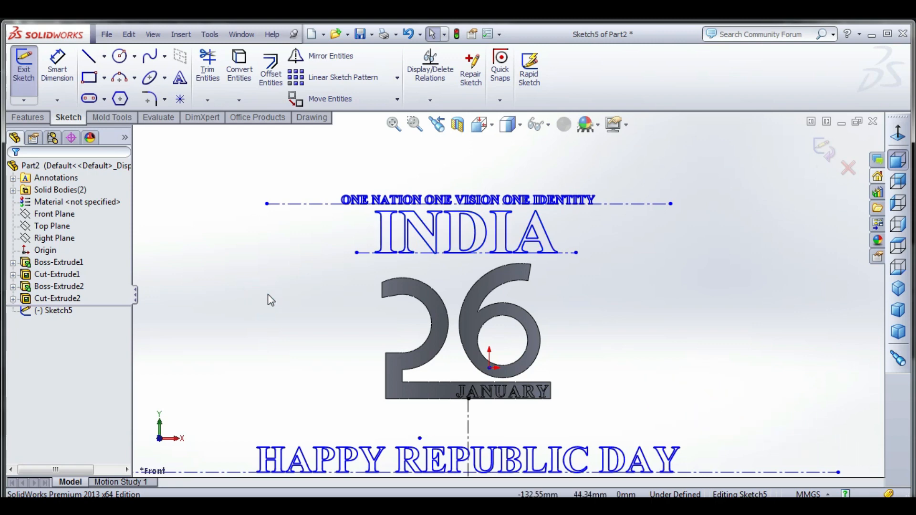
- Close the text sketch and extrude the slogan, INDIA and HAPPY REPUBLIC DAY lettering 60 mm from the sketch plane
scroll(270, 292, "up", 4)
scroll(372, 345, "down", 2)
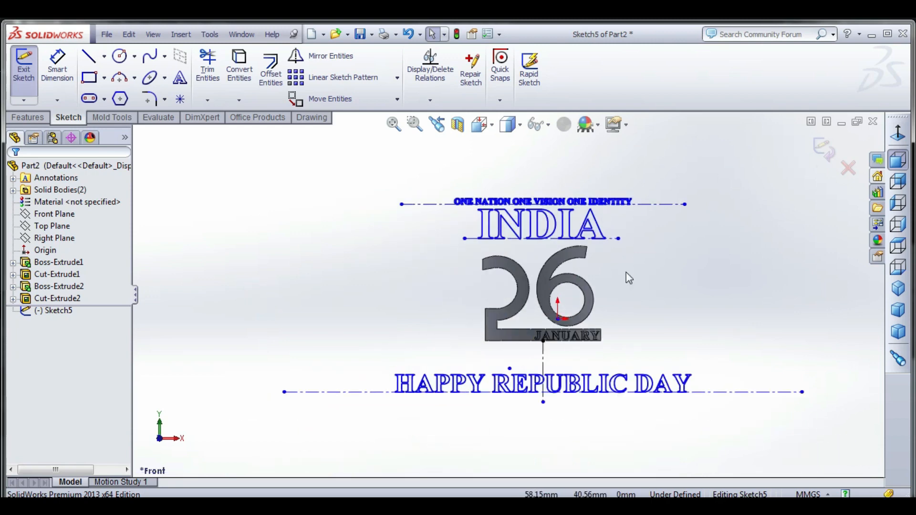
scroll(626, 273, "down", 1)
left_click(27, 117)
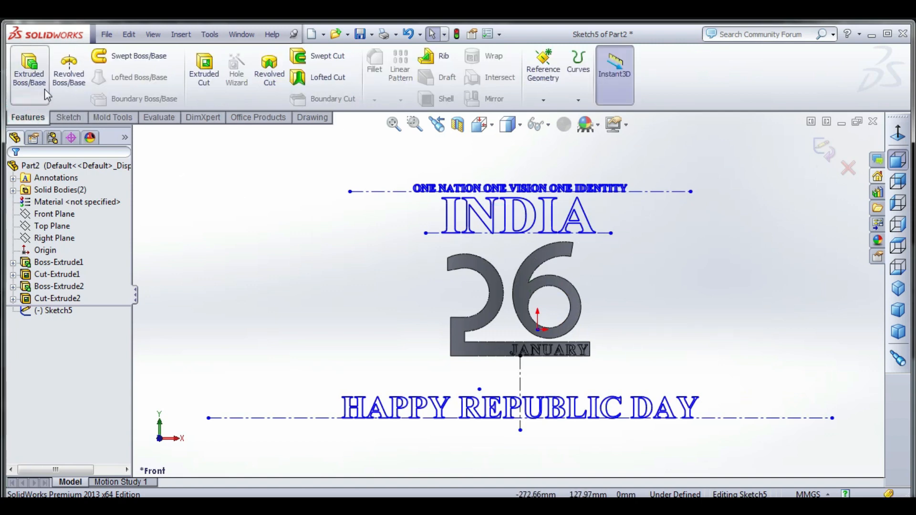
left_click(821, 152)
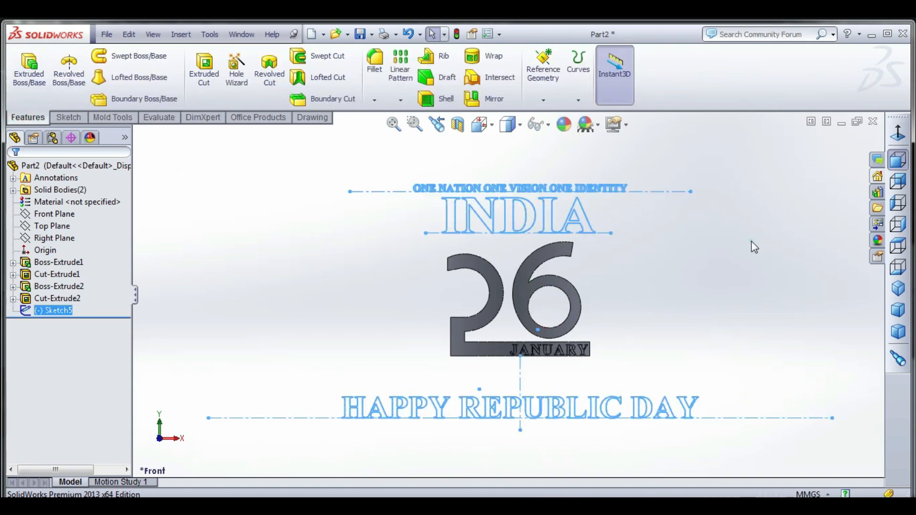
middle_click_drag(620, 257, 630, 277)
left_click(29, 67)
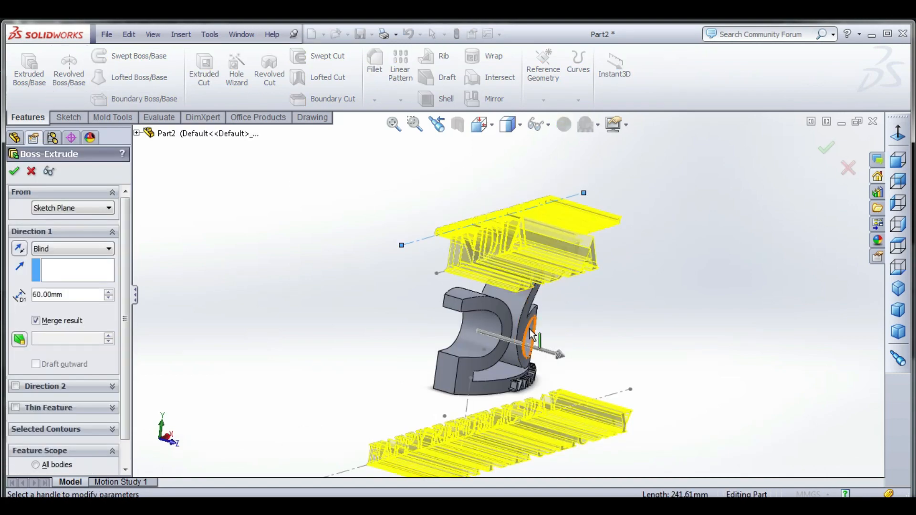
middle_click_drag(530, 328, 490, 354)
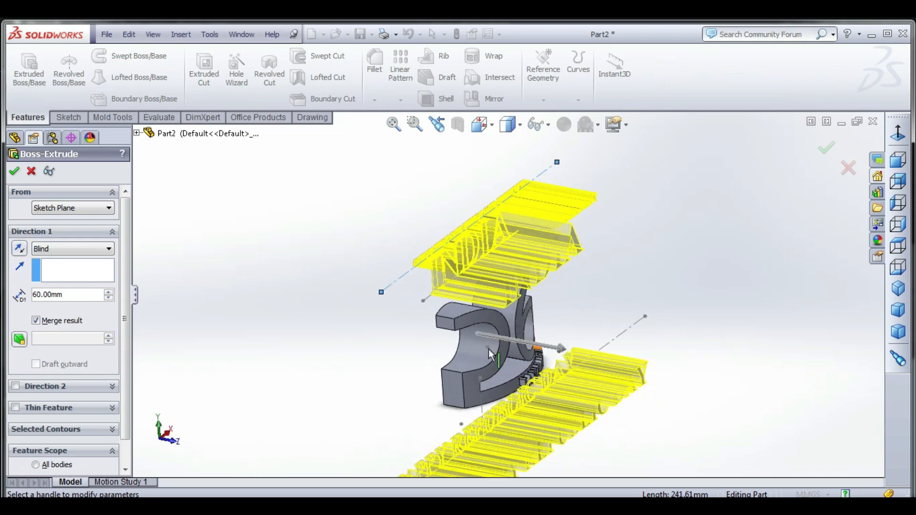
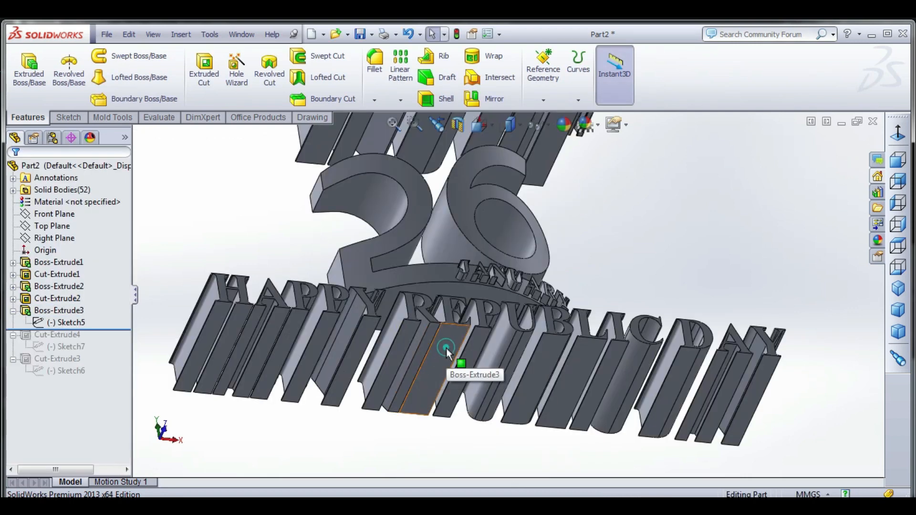
- On the underside of the E in REPUBLIC, sketch a three-point arc of about 241 mm radius spanning the full width of the lettering
left_click(446, 349)
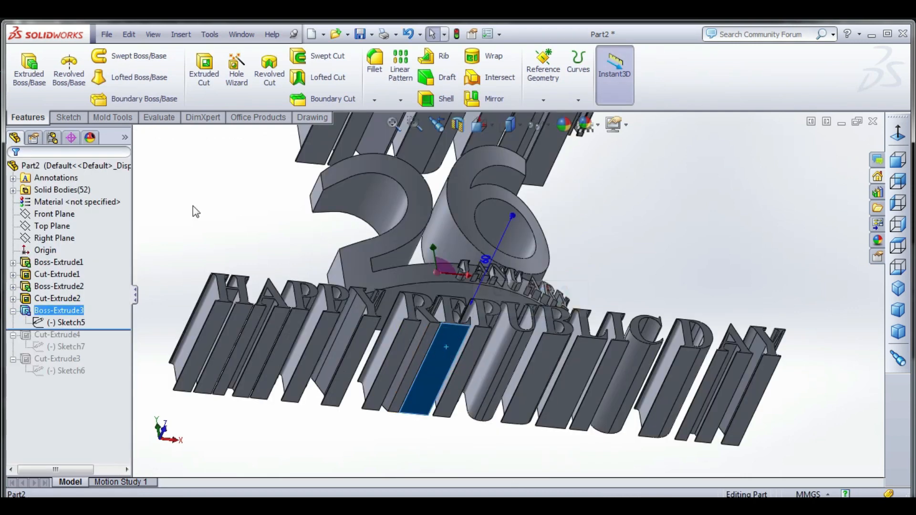
left_click(61, 119)
left_click(24, 64)
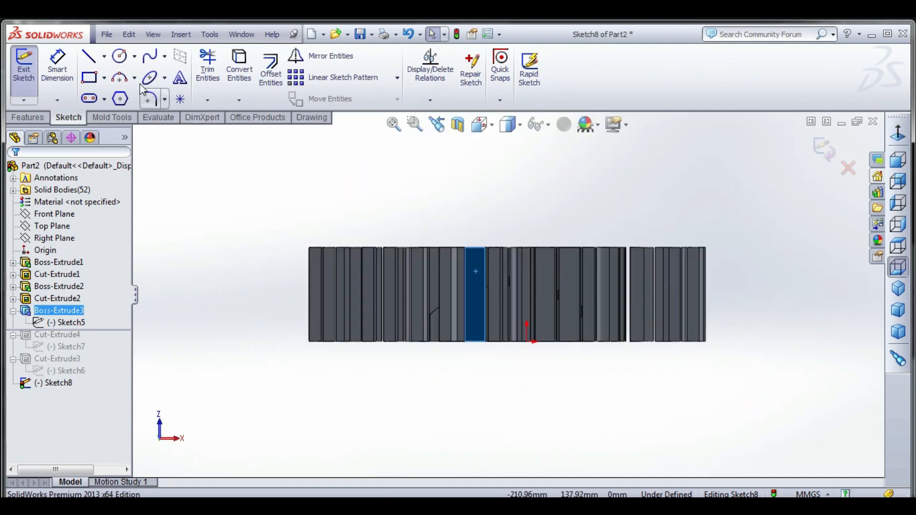
left_click(119, 78)
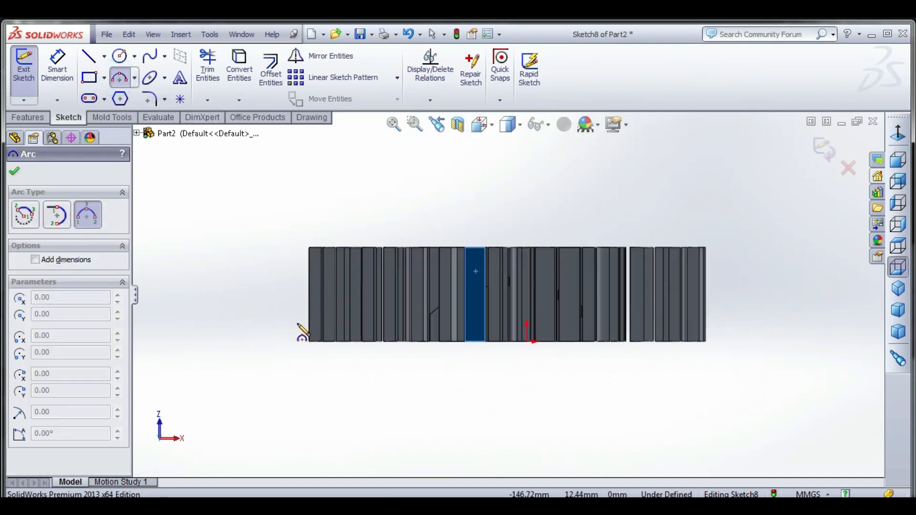
left_click(297, 324)
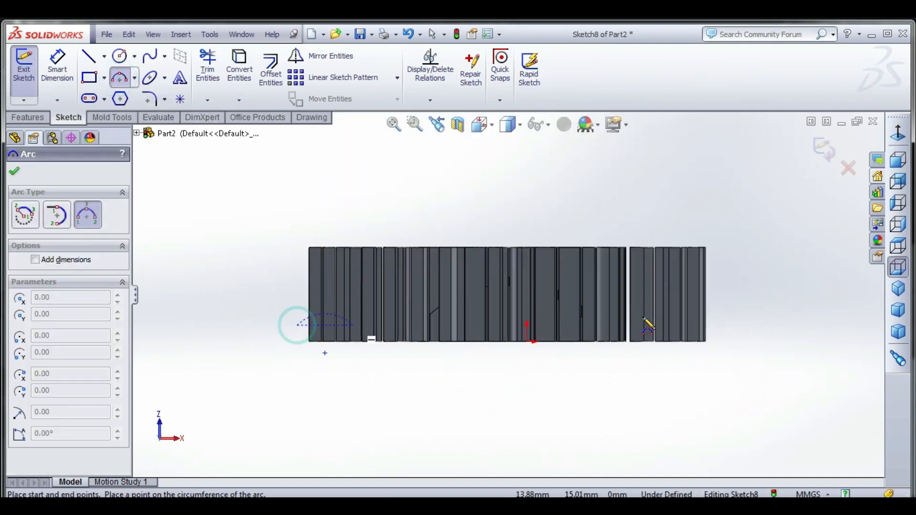
left_click(720, 326)
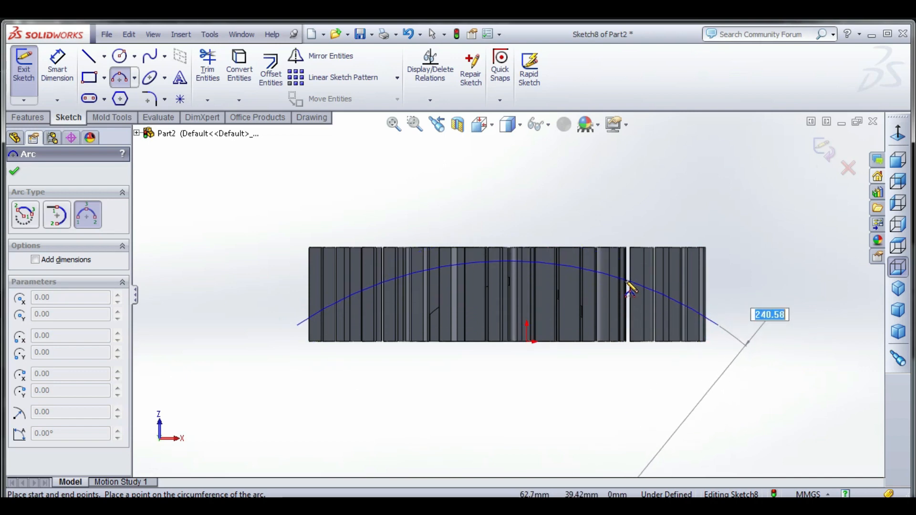
left_click(628, 284)
left_click(14, 170)
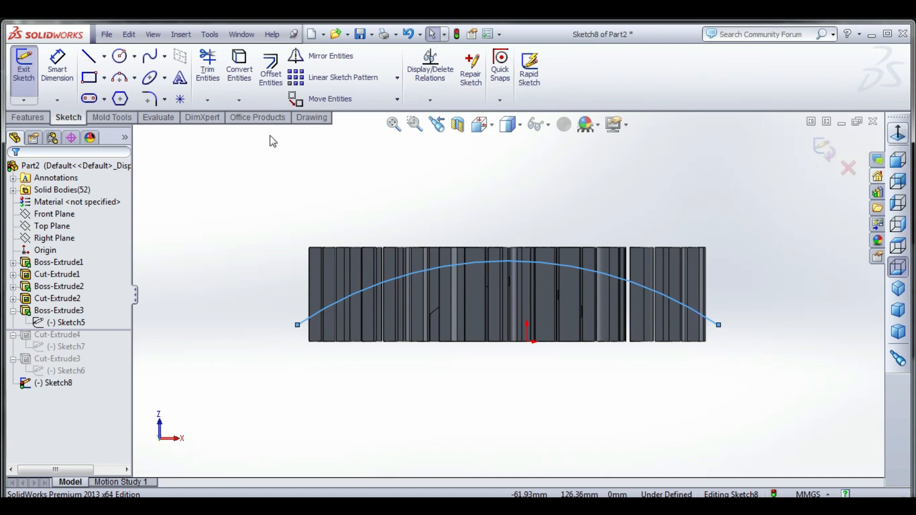
- Dimension the arc and set its radius to 240 mm
left_click(57, 67)
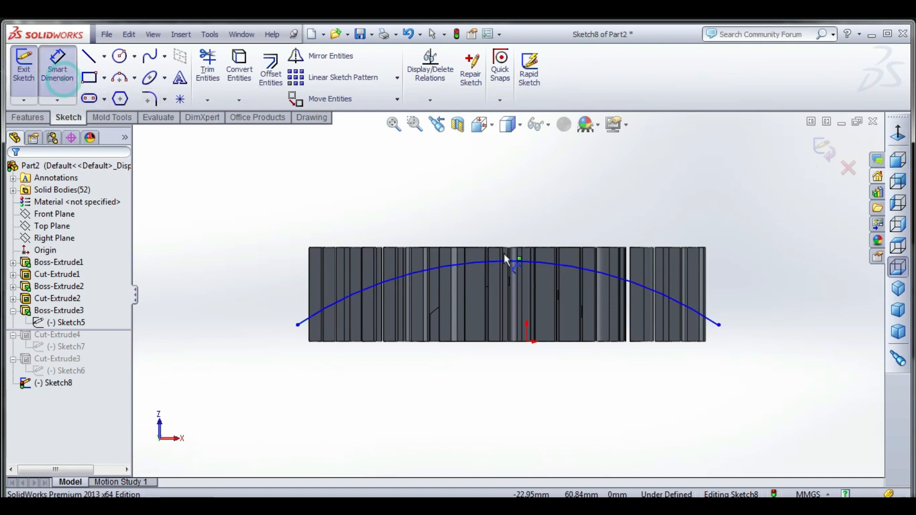
left_click(534, 265)
left_click(691, 207)
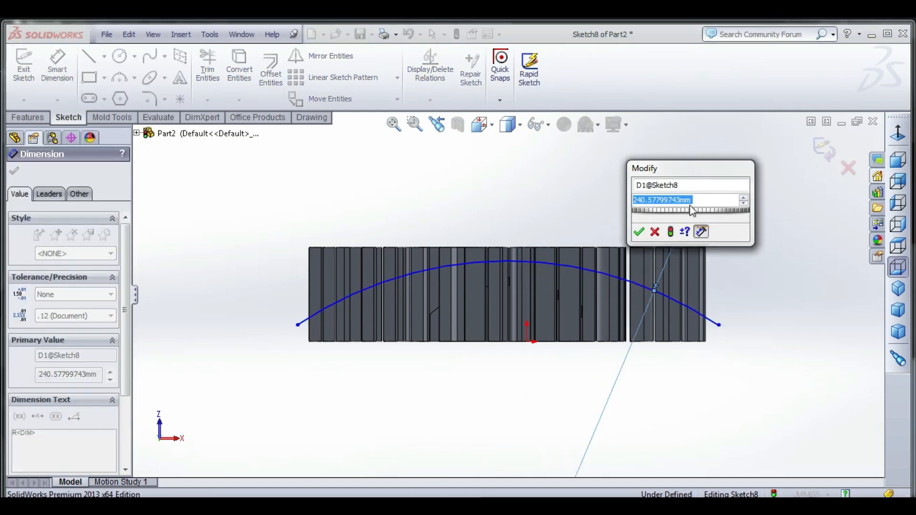
type("240")
key("Return")
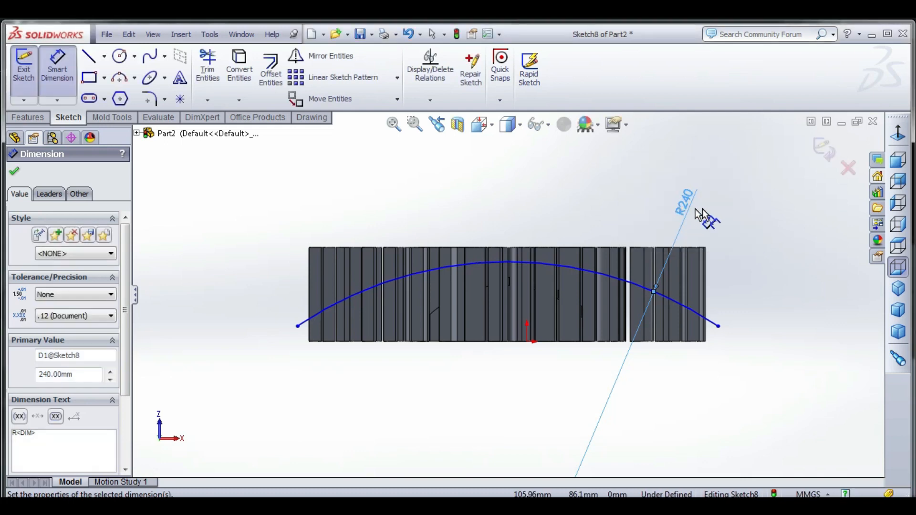
left_click(728, 204)
key("f")
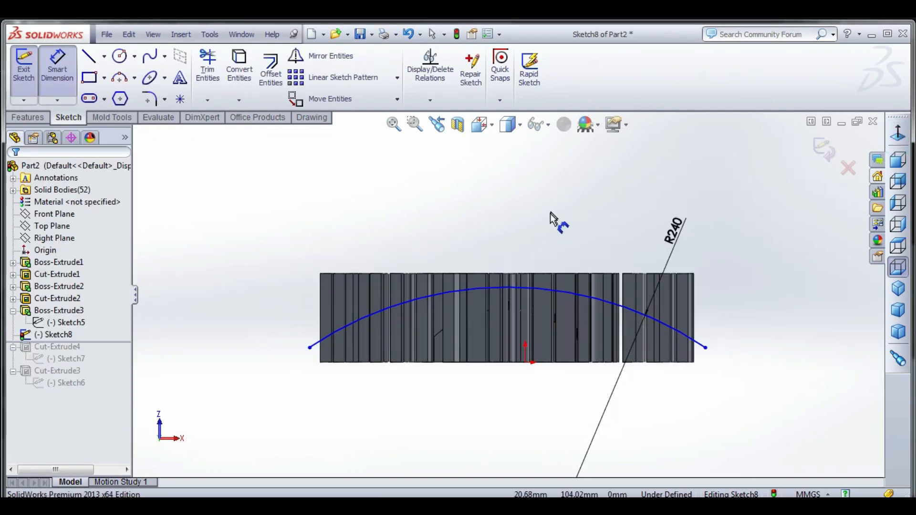
- Close the arc sketch and use it to cut the extruded lettering Through All in both directions
left_click(823, 150)
left_click(28, 118)
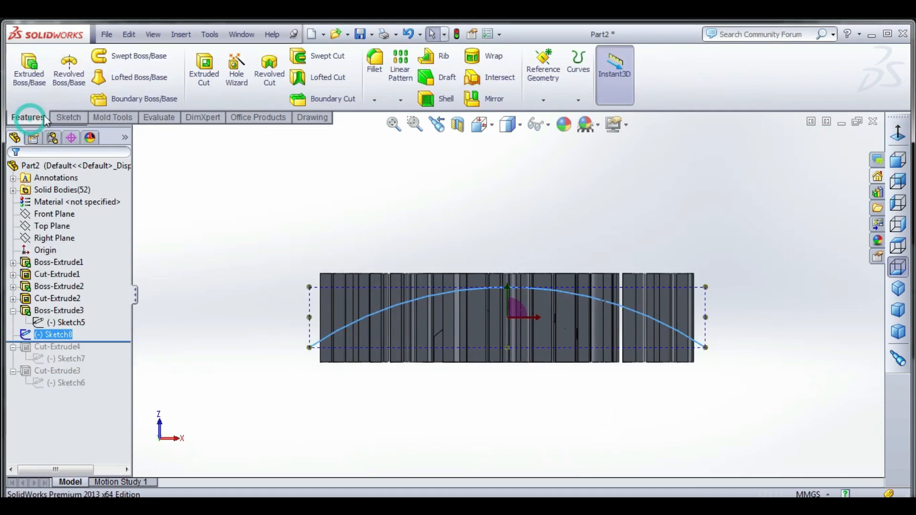
left_click(206, 71)
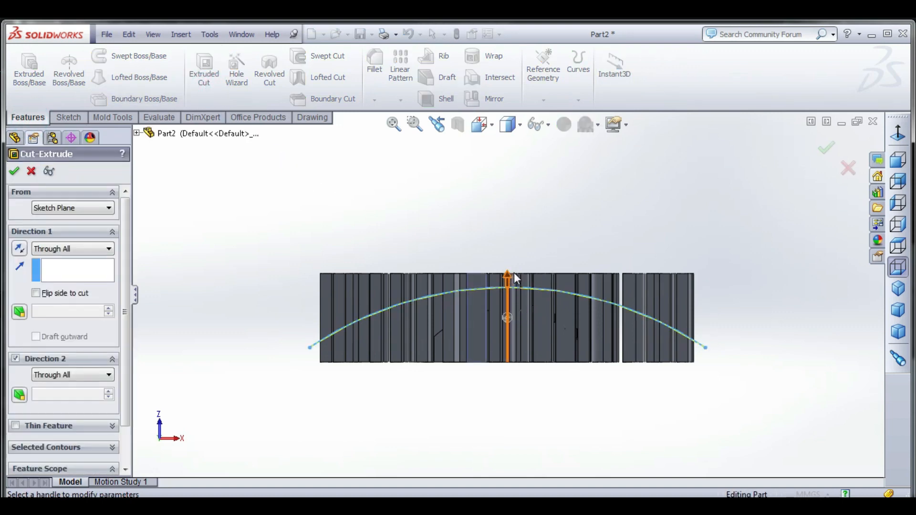
middle_click_drag(226, 364, 438, 317)
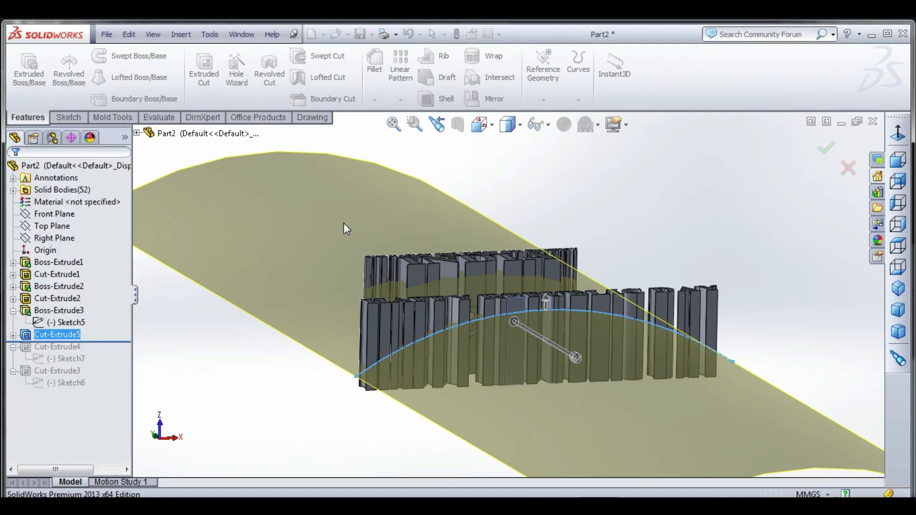
- Examine the curved front of the INDIA, slogan and HAPPY REPUBLIC DAY lettering from several angles
mouse_move(345, 224)
middle_mouse_down()
mouse_move(363, 215)
mouse_move(350, 219)
middle_mouse_up()
scroll(396, 248, "up", 5)
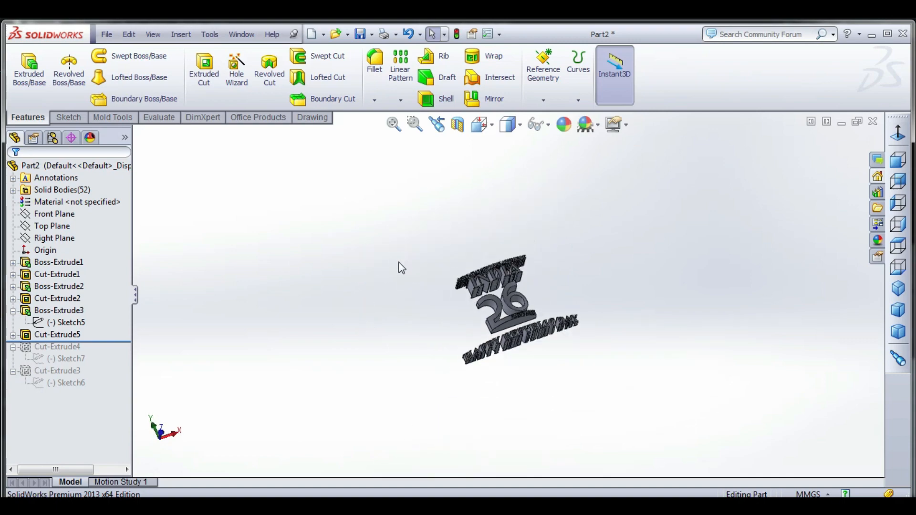
middle_click_drag(400, 268, 533, 304)
key("ctrl+1")
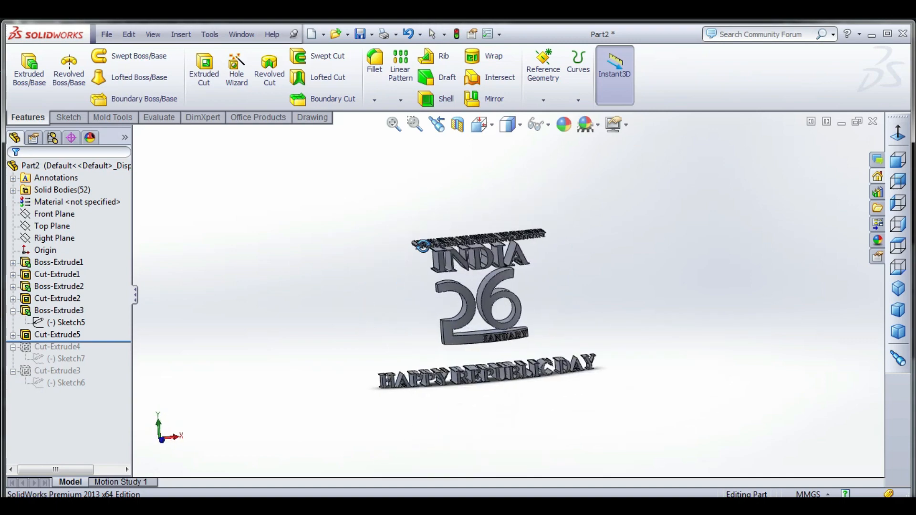
scroll(534, 306, "down", 4)
middle_click_drag(543, 363, 516, 258)
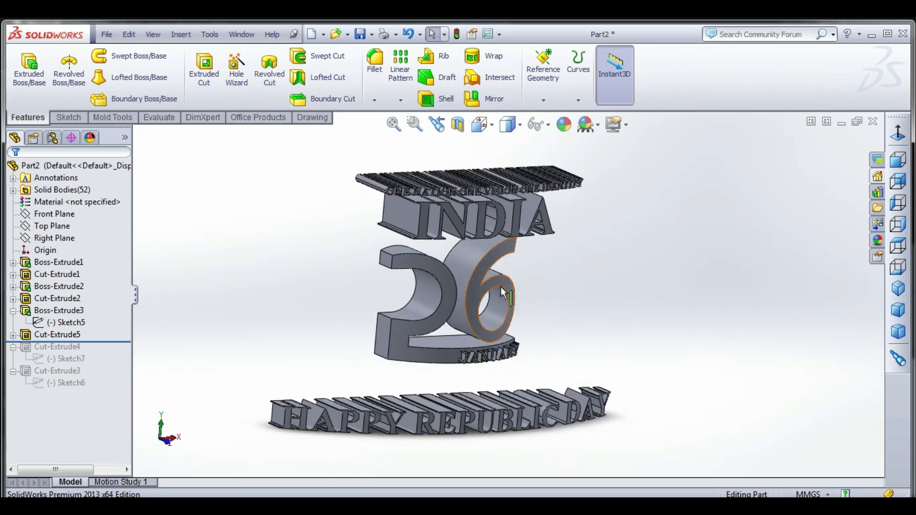
middle_click_drag(477, 286, 503, 242)
scroll(518, 199, "down", 3)
scroll(520, 201, "up", 4)
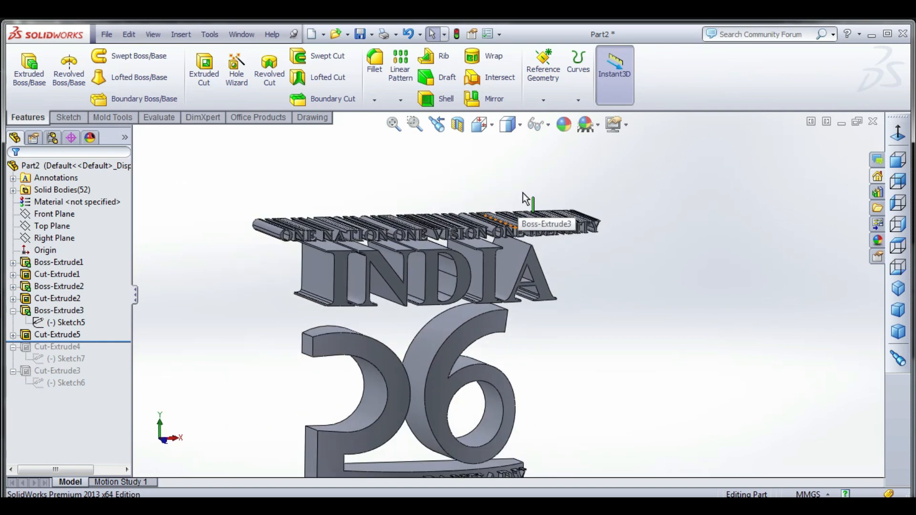
middle_click_drag(525, 203, 372, 286)
- Apply the Red LED appearance to the curved cut feature of the lettering
left_click(81, 335)
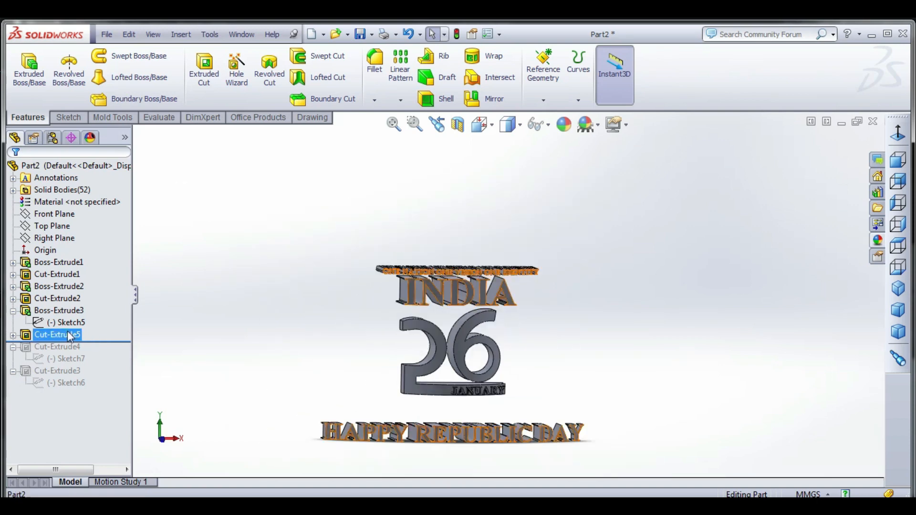
left_click(878, 240)
scroll(735, 350, "down", 2)
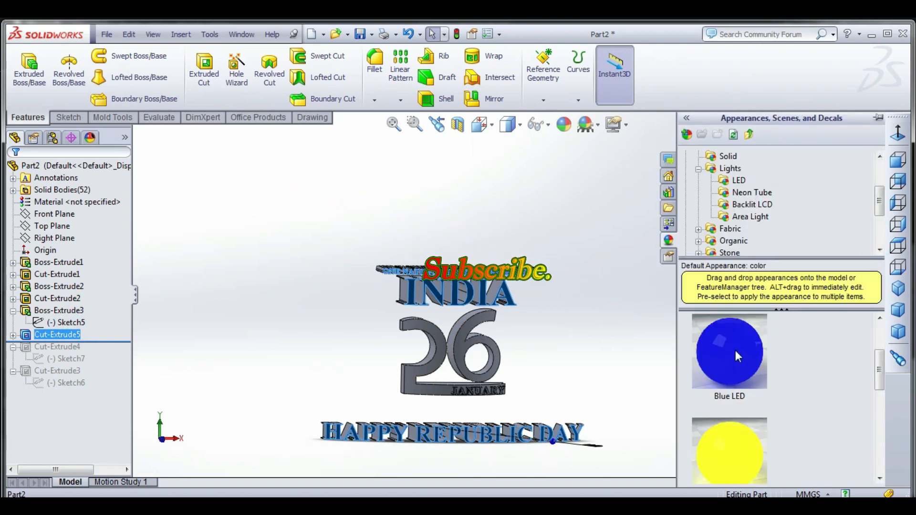
mouse_move(735, 350)
scroll(735, 350, "up", 1)
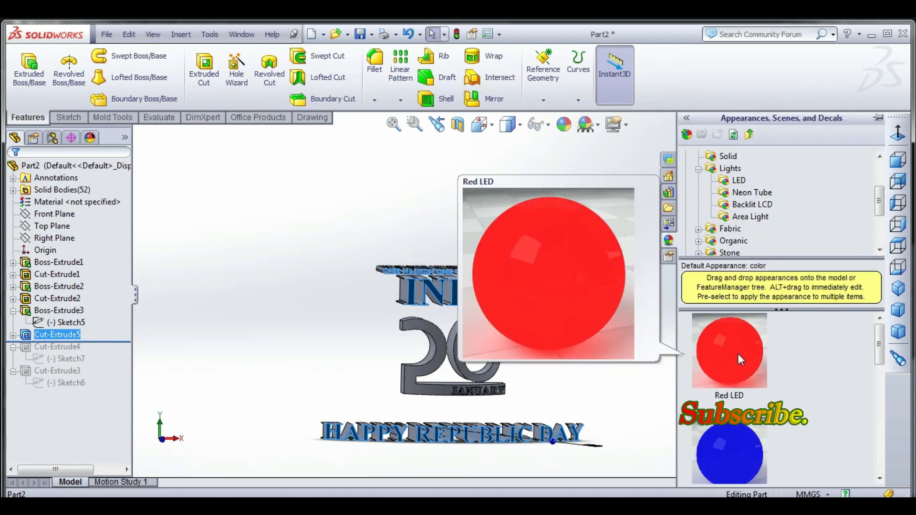
left_click(737, 354)
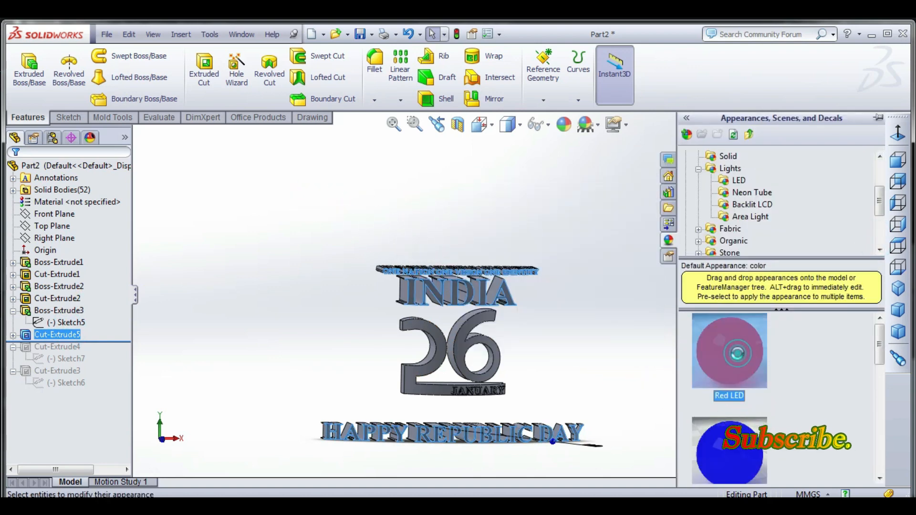
- Apply the Yellow LED appearance to the extruded INDIA, slogan and HAPPY REPUBLIC DAY lettering feature
left_click(619, 341)
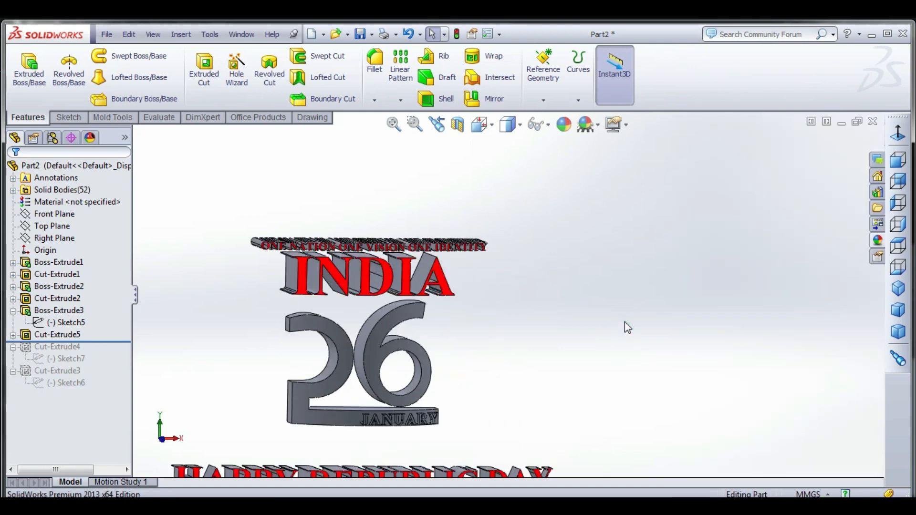
middle_click_drag(625, 323, 589, 358)
scroll(601, 334, "up", 3)
scroll(487, 310, "down", 3)
middle_click_drag(486, 311, 470, 299)
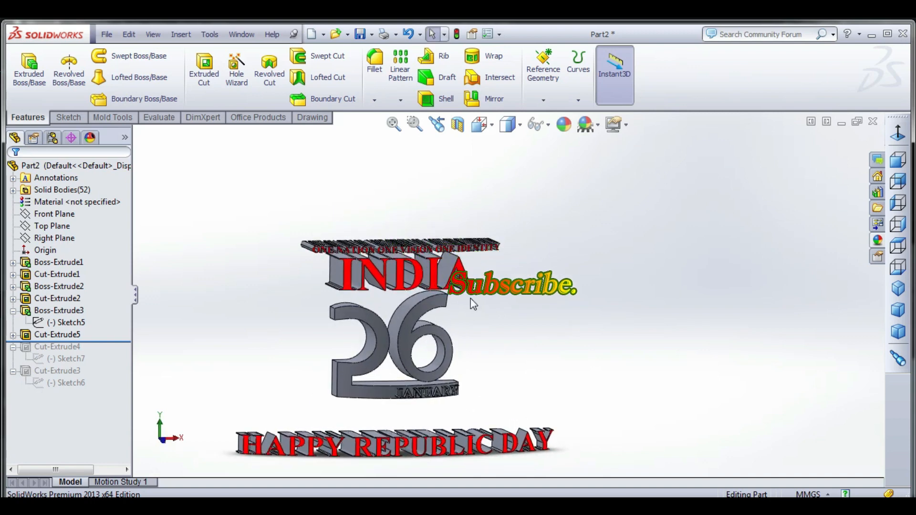
left_click(60, 311)
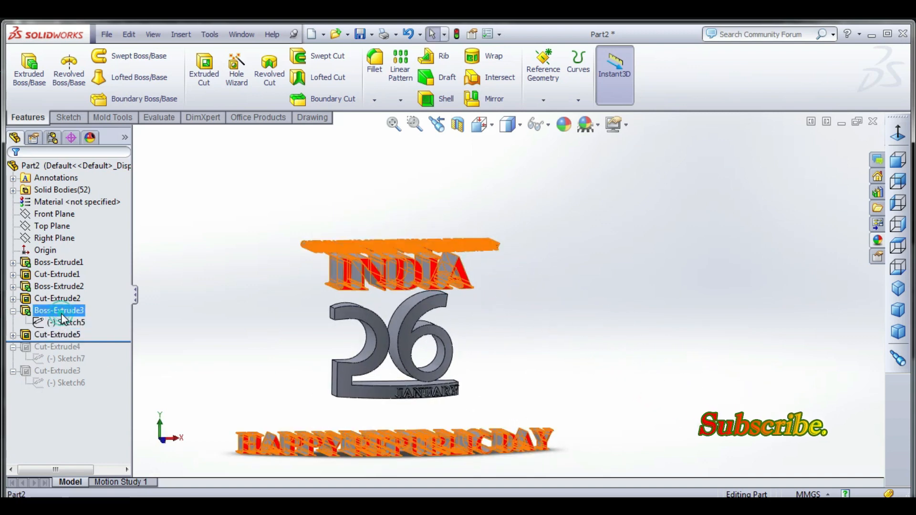
left_click(876, 241)
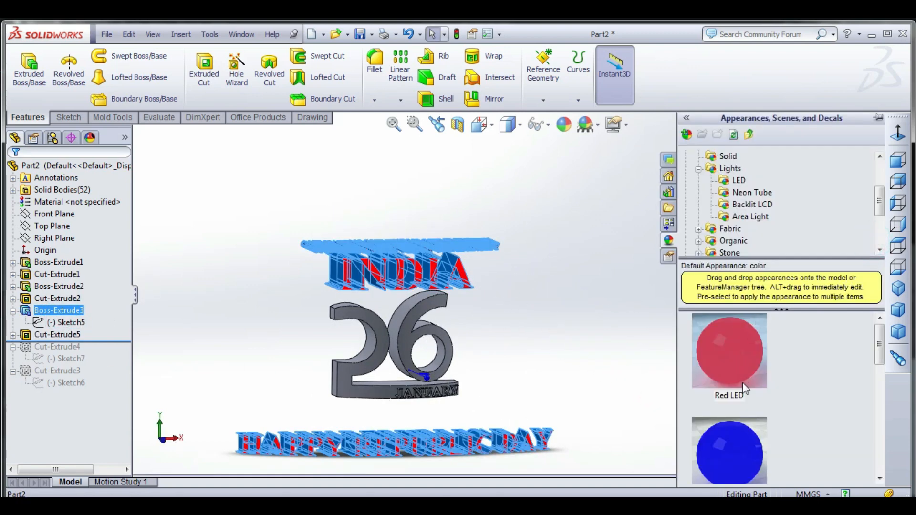
scroll(742, 396, "down", 3)
left_click(729, 458)
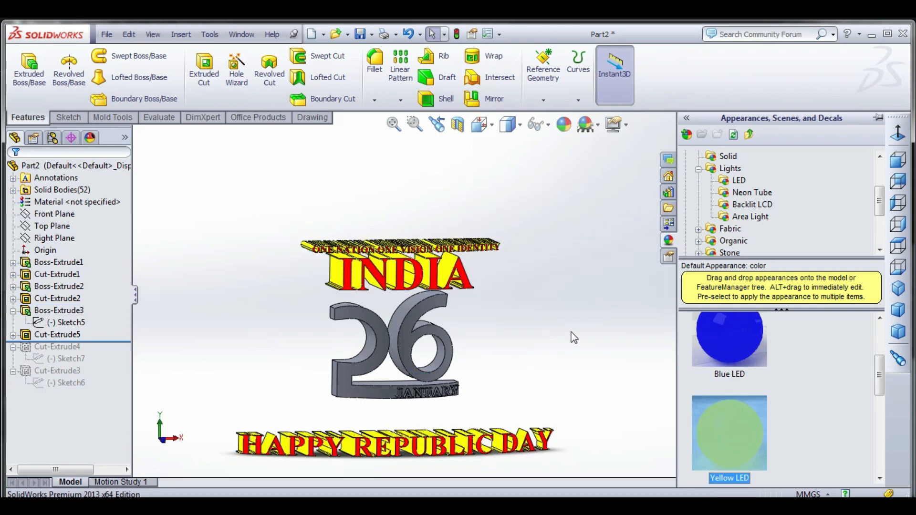
- Apply the White LED appearance to the cut feature that forms the front of the JANUARY lettering
scroll(578, 321, "down", 2)
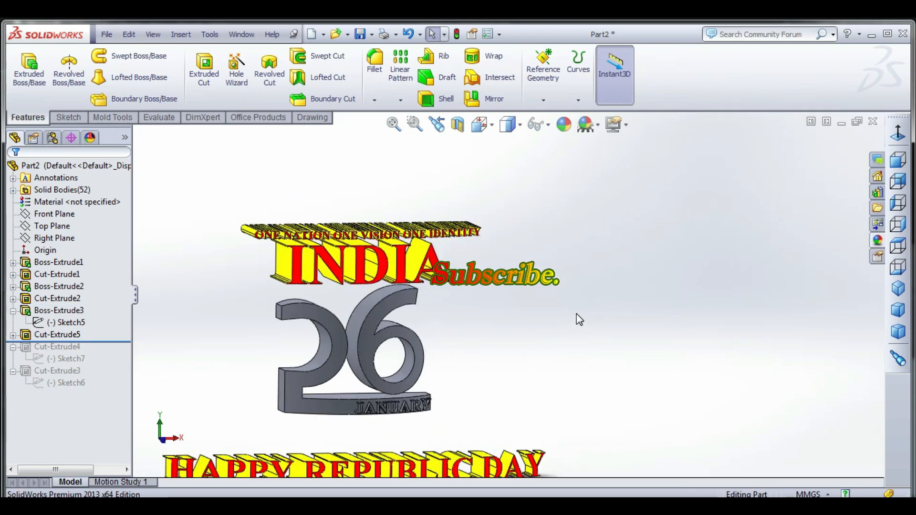
scroll(646, 286, "up", 2)
scroll(370, 340, "down", 2)
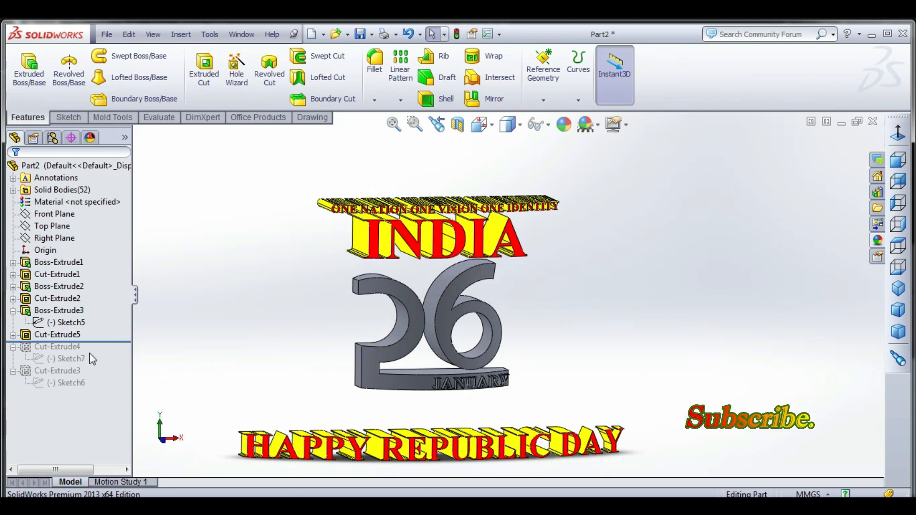
left_click(72, 287)
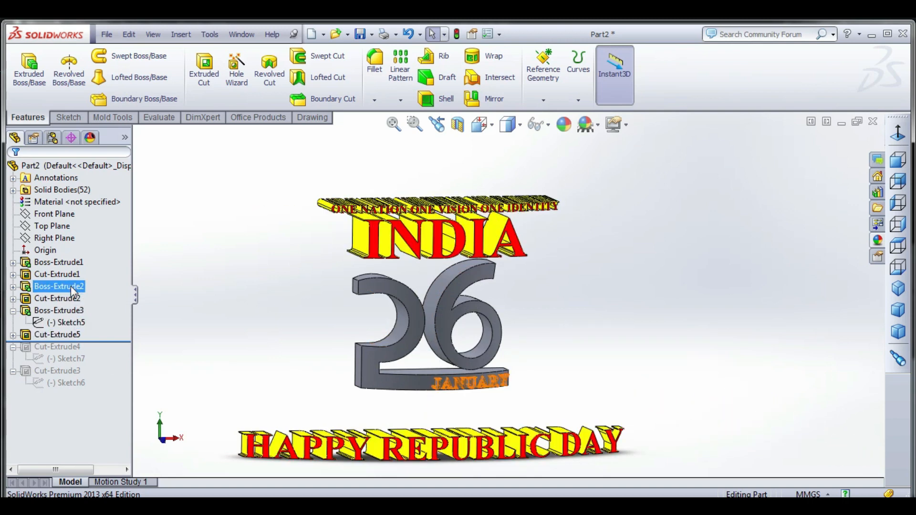
left_click(70, 297)
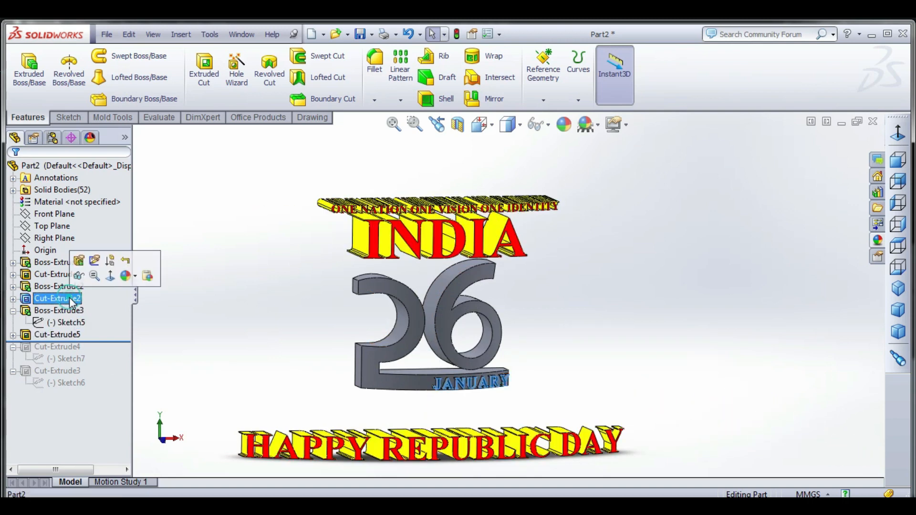
left_click(877, 242)
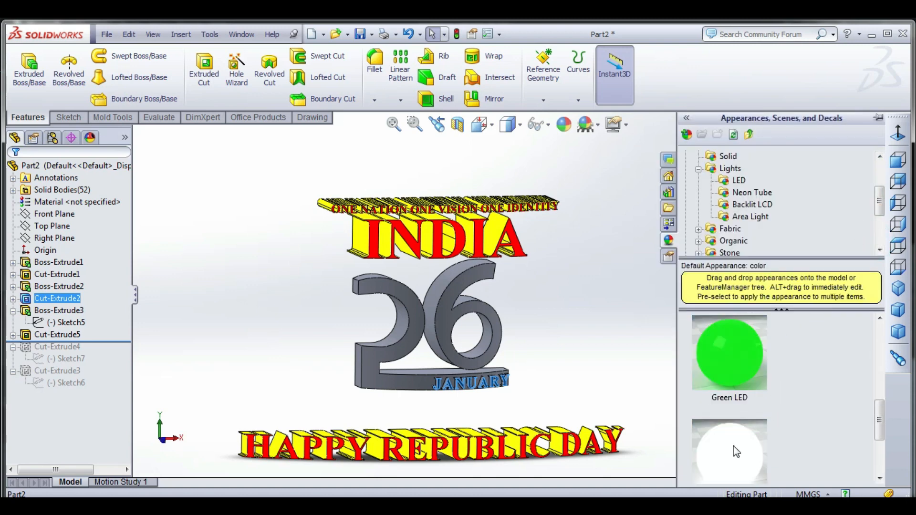
mouse_move(736, 452)
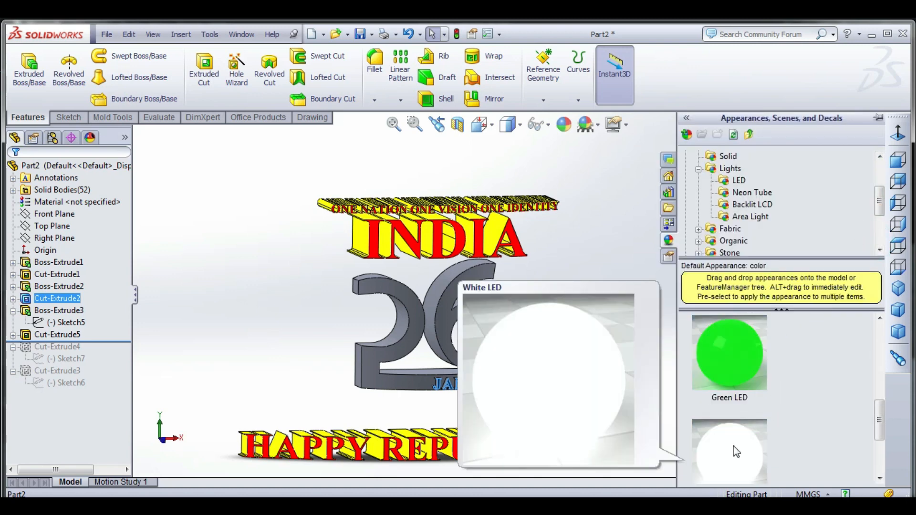
left_click(736, 452)
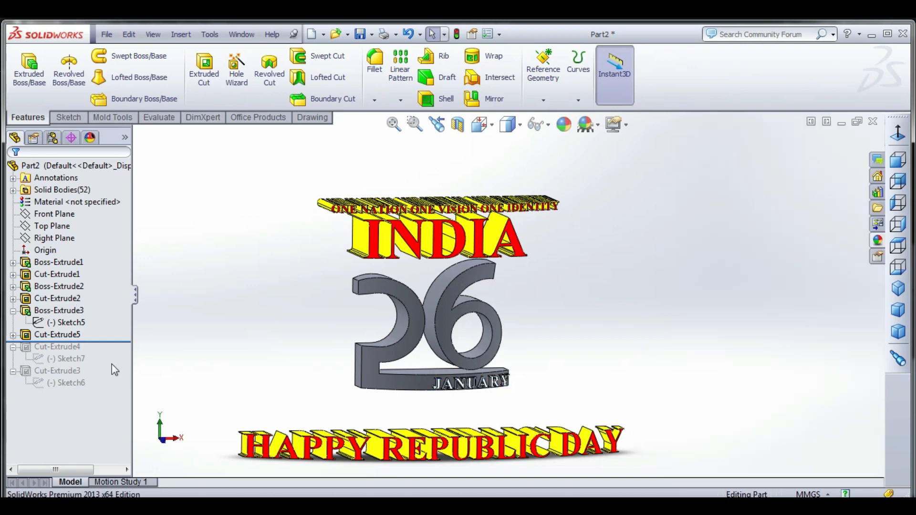
- Apply the Amber LED appearance to the extruded JANUARY lettering feature
left_click(69, 287)
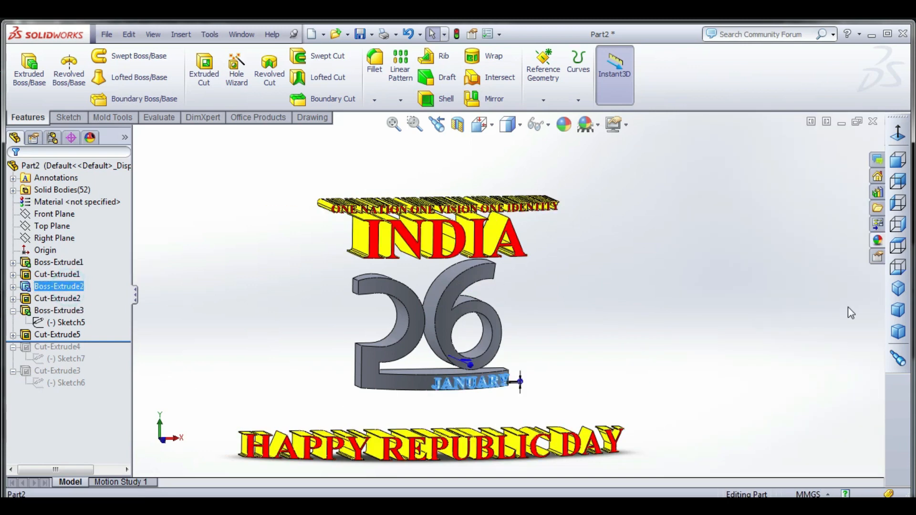
left_click(877, 240)
scroll(759, 380, "down", 2)
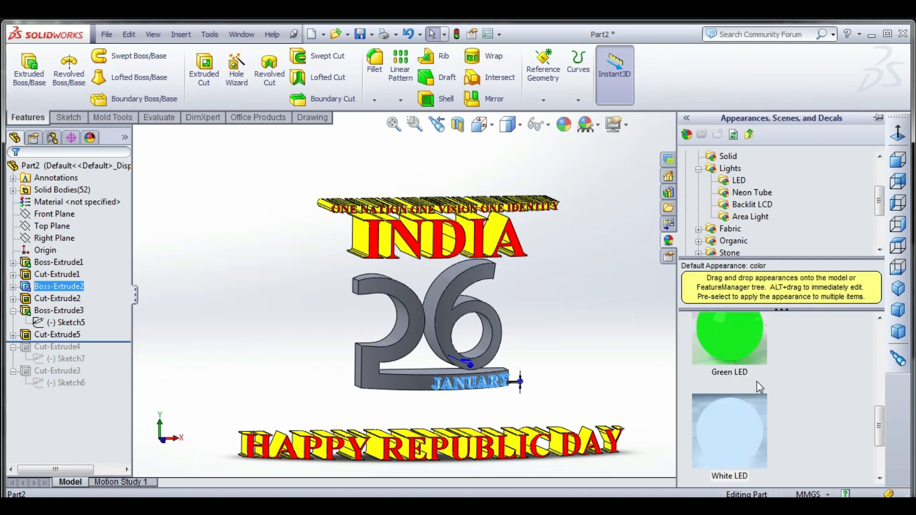
double_click(742, 440)
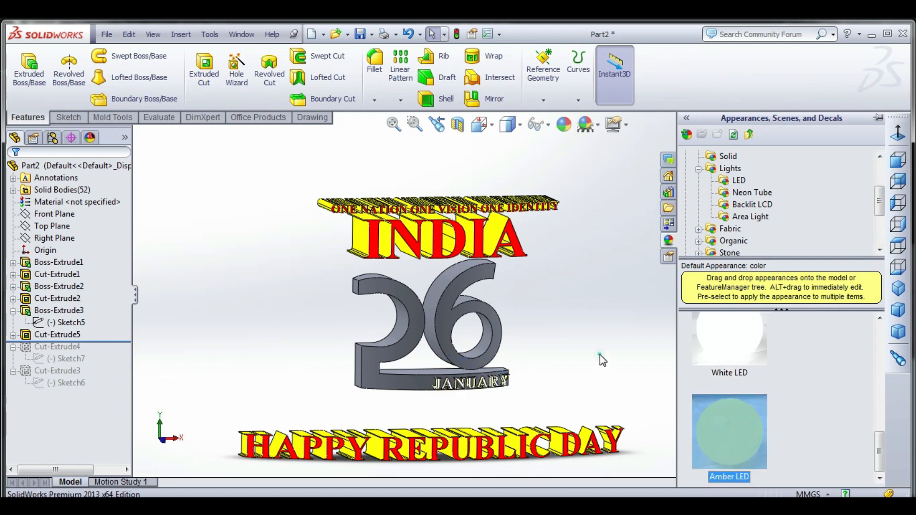
- Apply the Blue LED appearance to the cut feature that forms the curved front of the 26
left_click(876, 243)
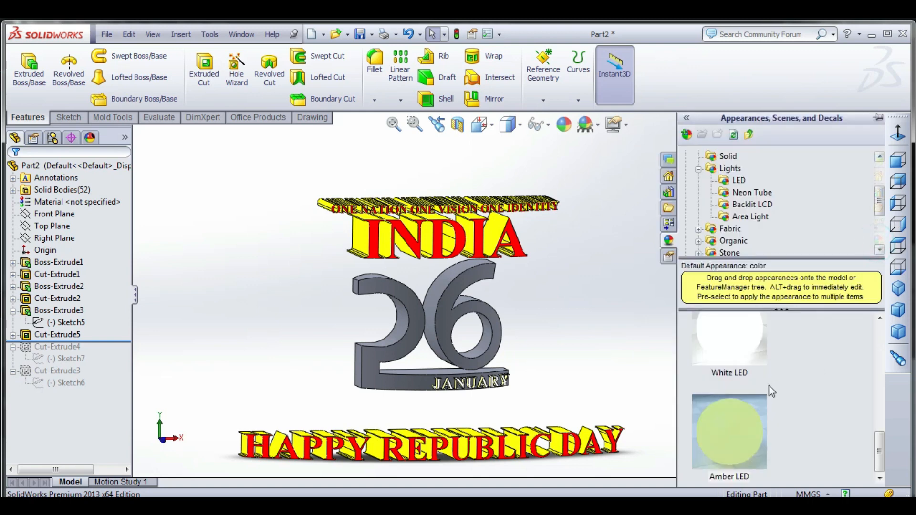
scroll(763, 385, "up", 2)
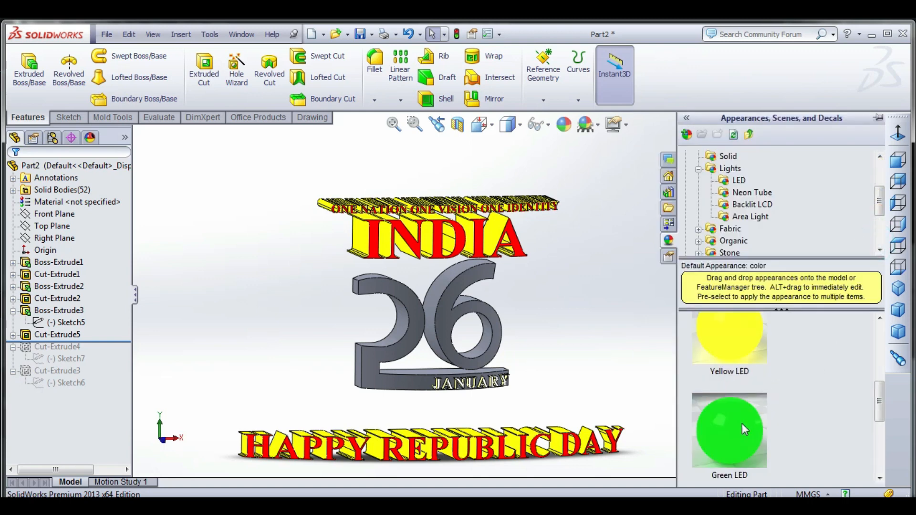
mouse_move(740, 430)
scroll(743, 429, "up", 2)
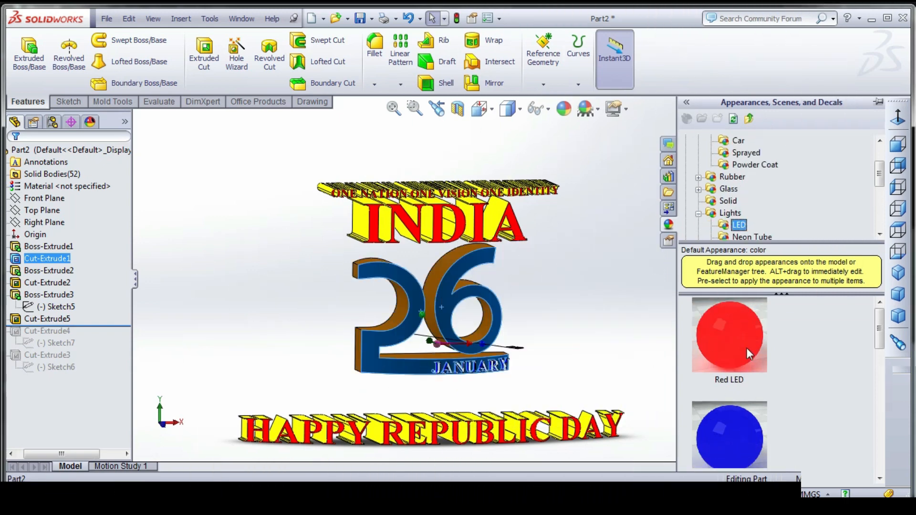
scroll(746, 348, "down", 1)
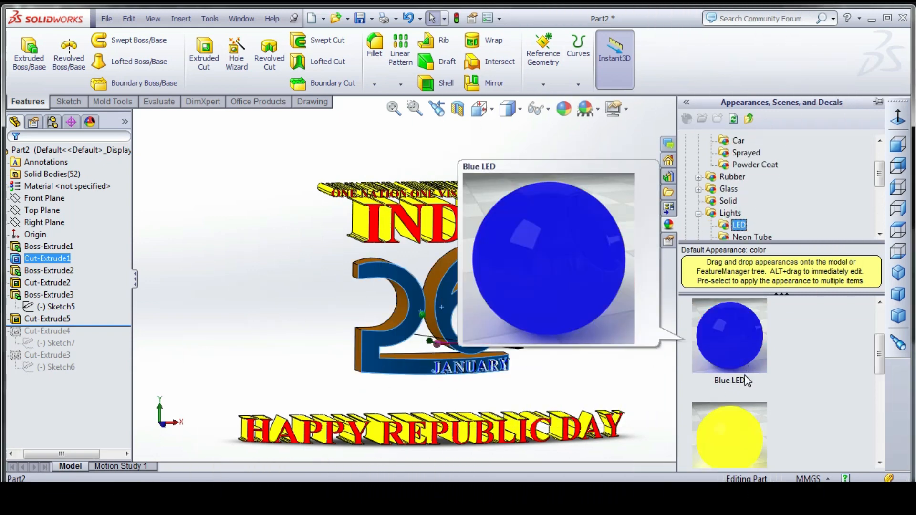
scroll(742, 374, "down", 1)
scroll(732, 344, "up", 1)
double_click(732, 338)
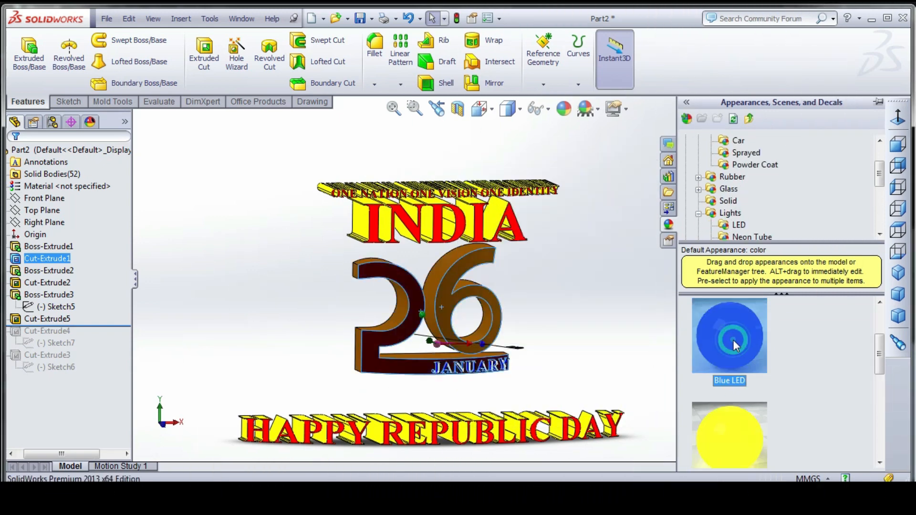
left_click(620, 309)
key("ctrl+1")
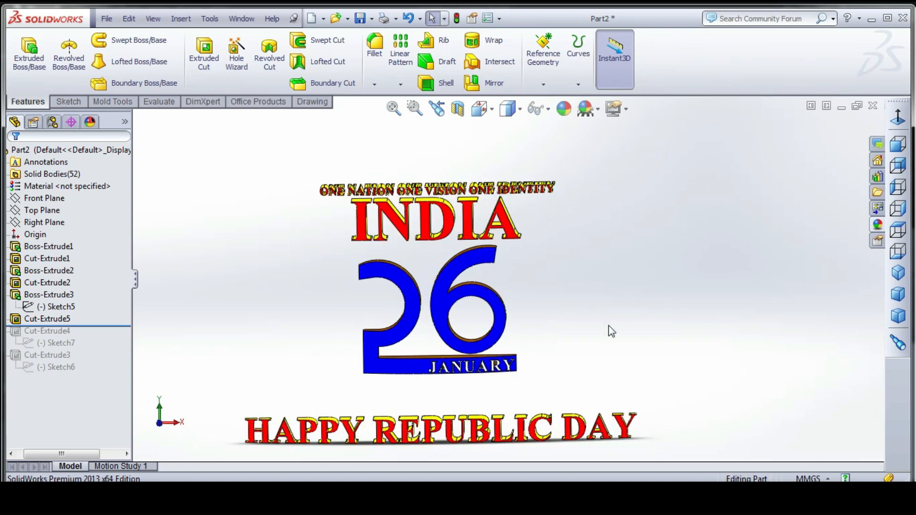
left_click(28, 284)
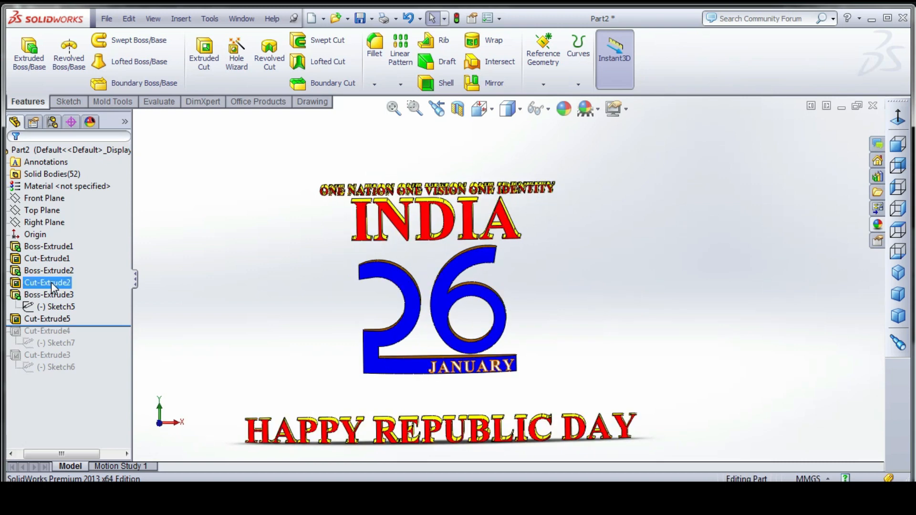
left_click(434, 333)
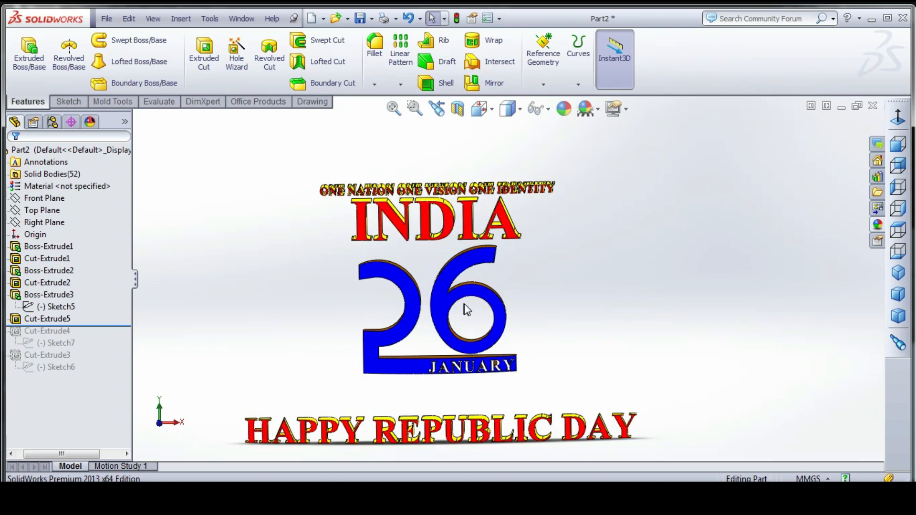
middle_click_drag(467, 309, 482, 319)
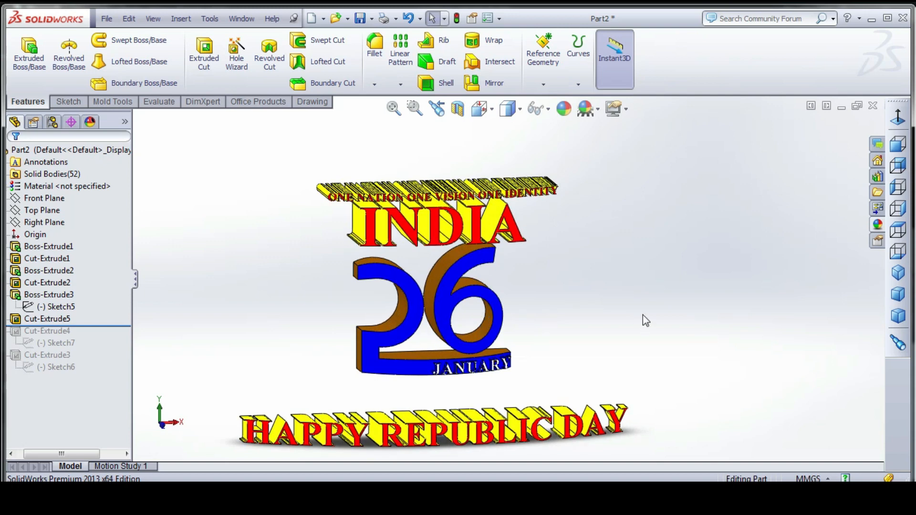
scroll(431, 322, "down", 1)
middle_click_drag(430, 322, 431, 309)
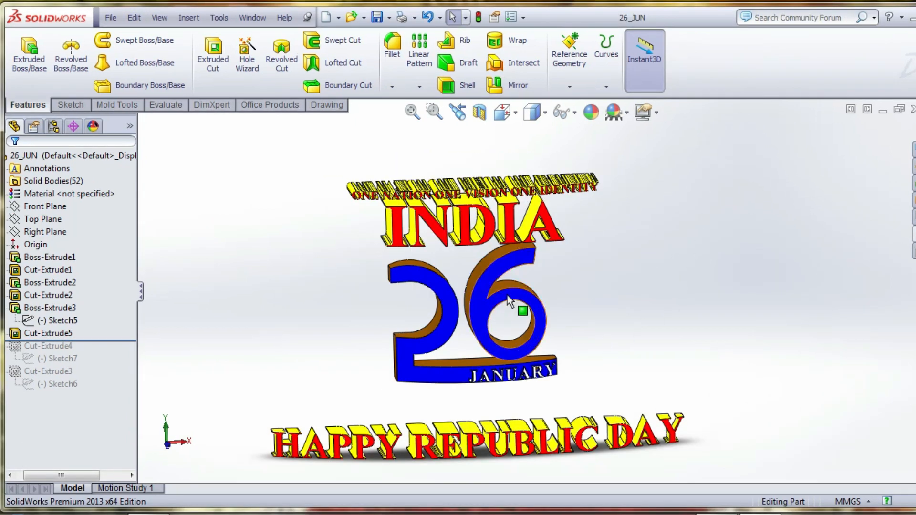
- Start a sketch on the back face of the 26 and draw a circle about 9.7 mm in diameter, centred in the 6's hole
left_click(603, 294)
middle_click_drag(602, 294, 728, 313)
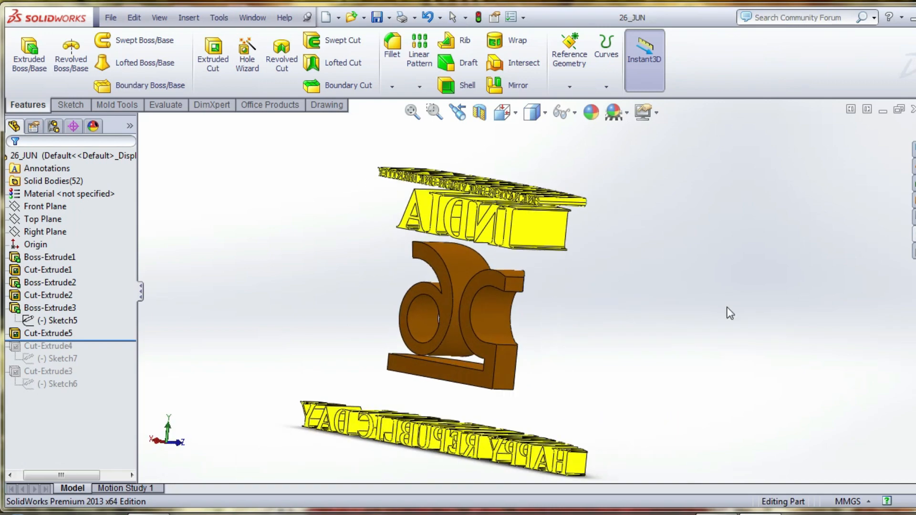
left_click(448, 301)
left_click(70, 105)
left_click(29, 66)
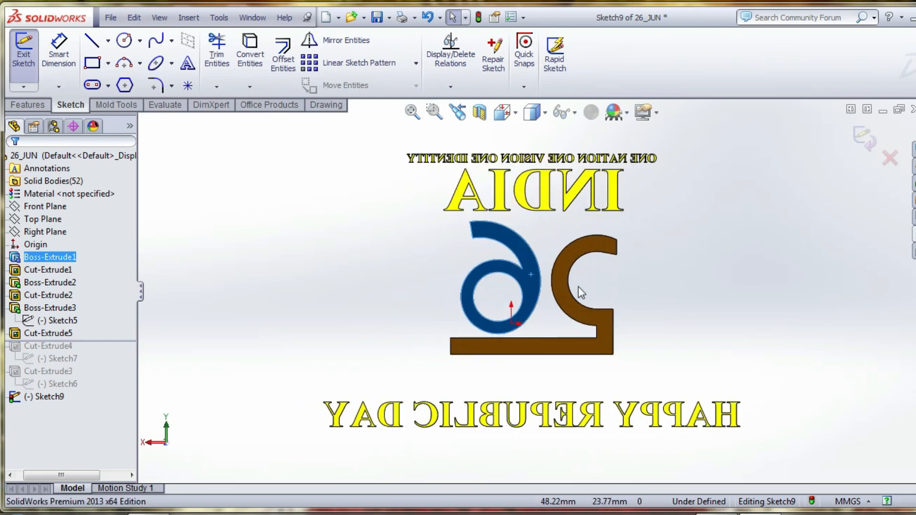
scroll(581, 292, "down", 3)
left_click(124, 41)
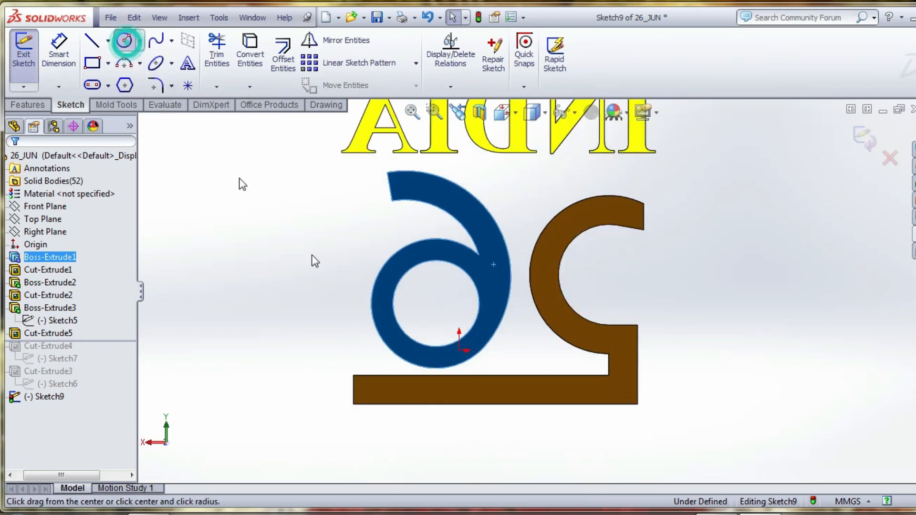
left_click(435, 303)
left_click(450, 309)
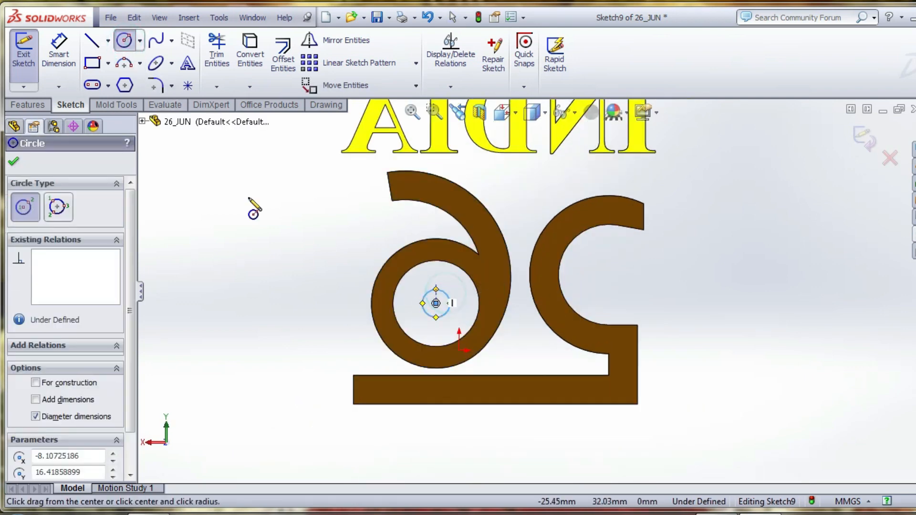
- Dimension the circle inside the 6 and set its diameter to 7 mm
left_click(59, 48)
left_click(450, 296)
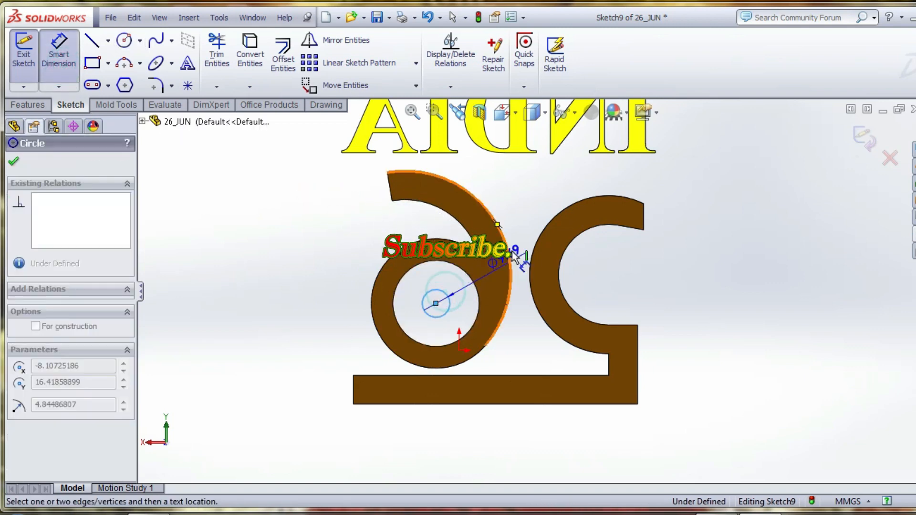
left_click(523, 233)
type("7")
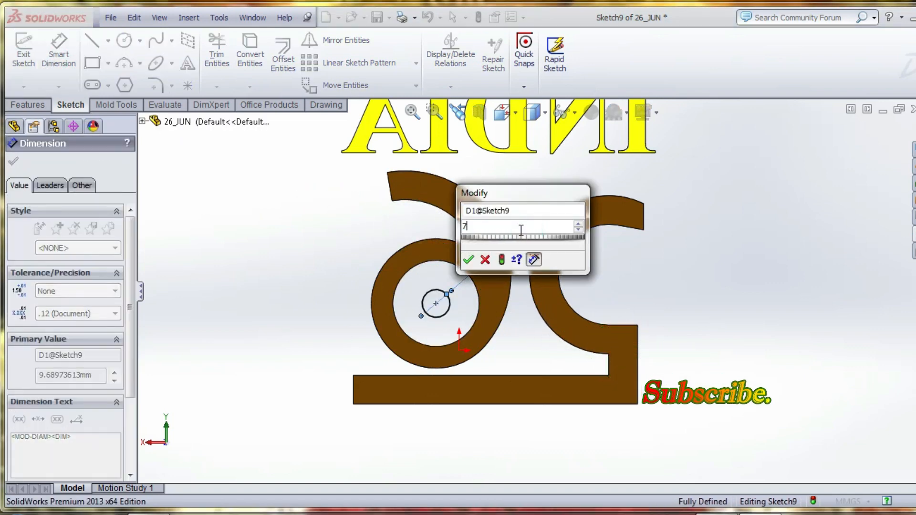
key("Return")
left_click(310, 241)
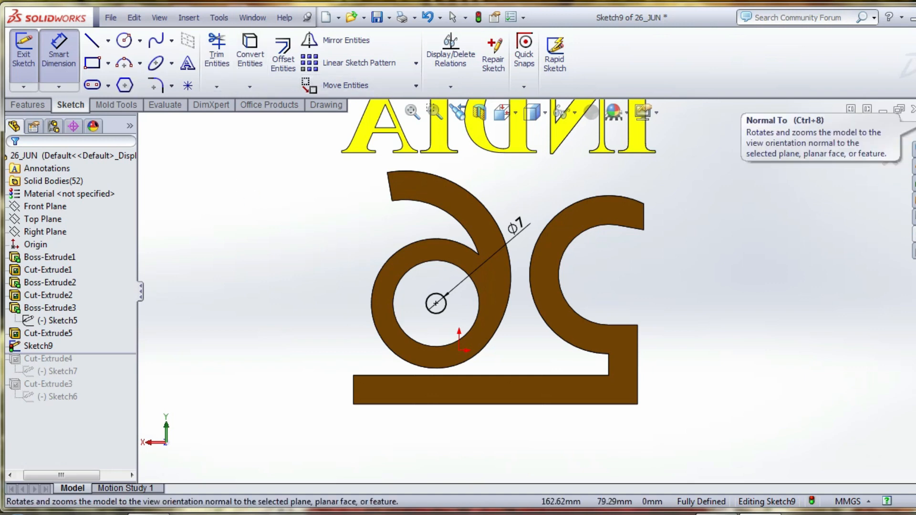
- Extrude the 7 mm circle in the reversed direction up to the curved front surface of the 6
left_click(43, 105)
left_click(29, 52)
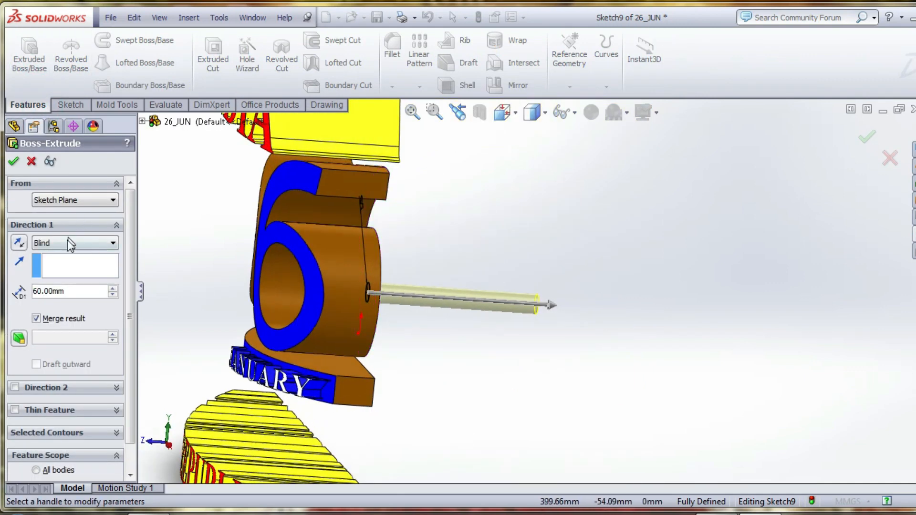
left_click(19, 243)
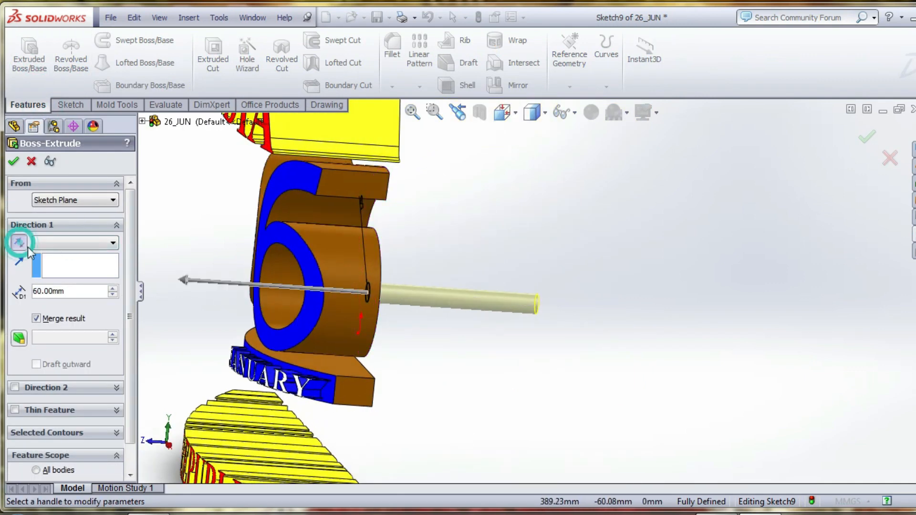
left_click(72, 242)
left_click(57, 284)
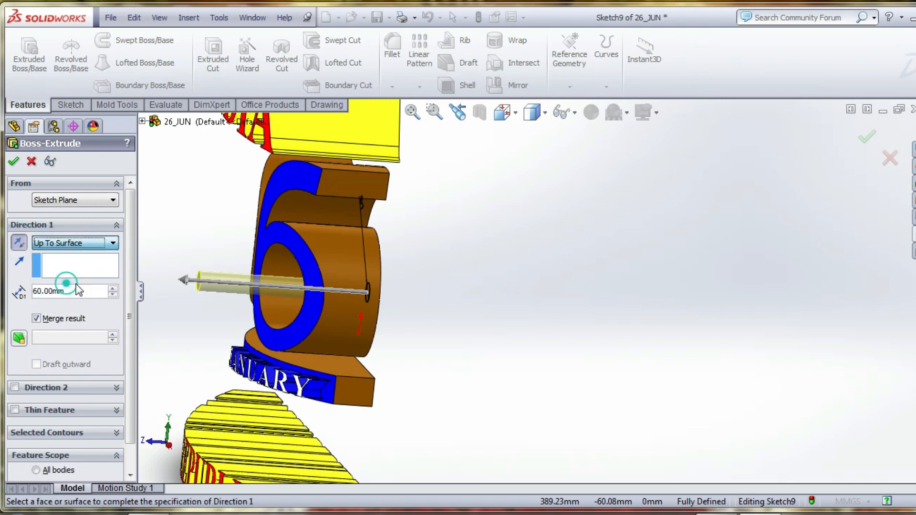
left_click(279, 234)
left_click(14, 163)
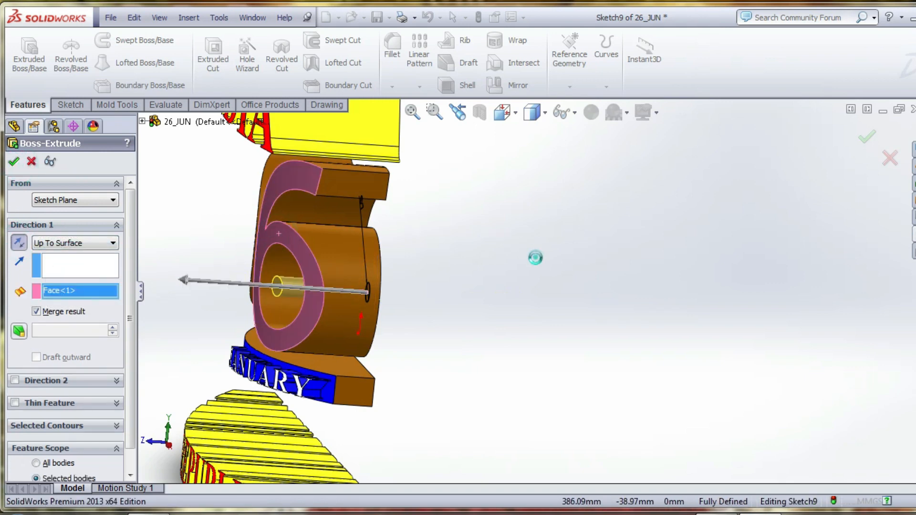
- Start a sketch on the back face of the 6 and draw a thin horizontal rectangle from inside the cylinder into the surrounding ring
middle_click_drag(494, 362, 459, 273)
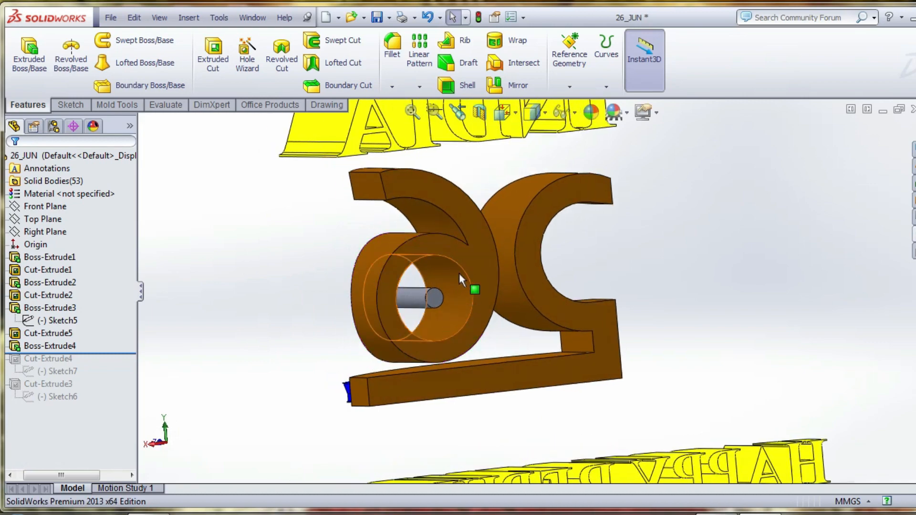
left_click(477, 270)
left_click(69, 106)
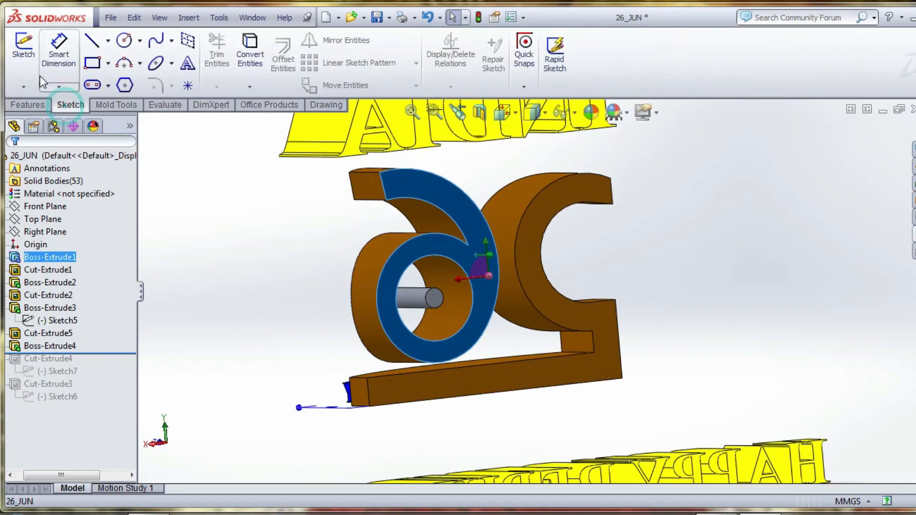
left_click(24, 53)
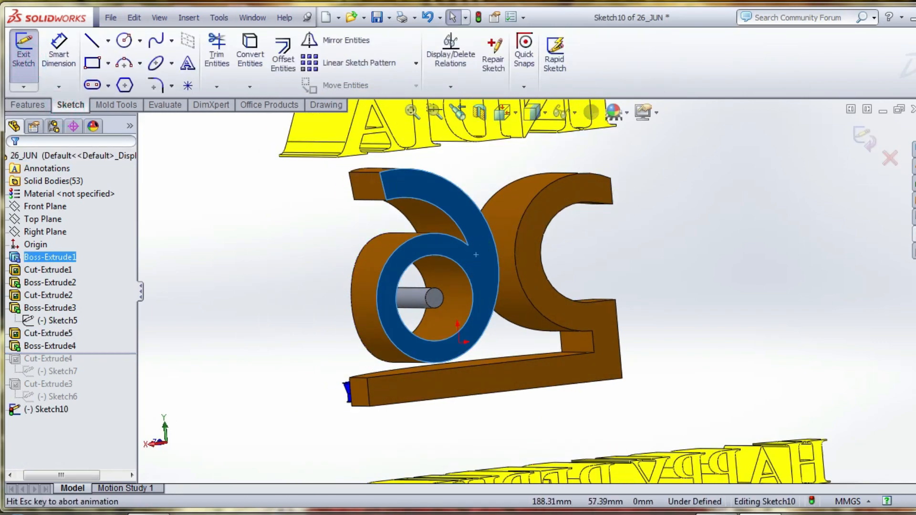
left_click(92, 63)
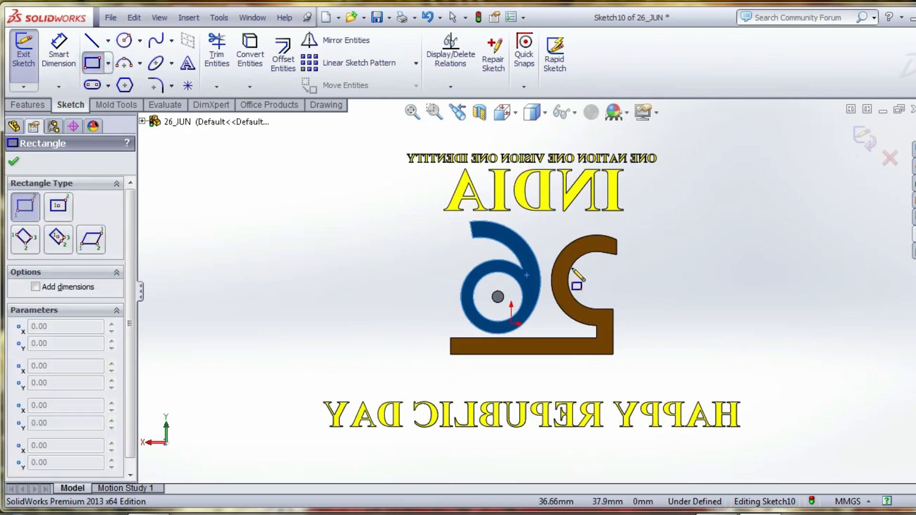
scroll(482, 300, "down", 8)
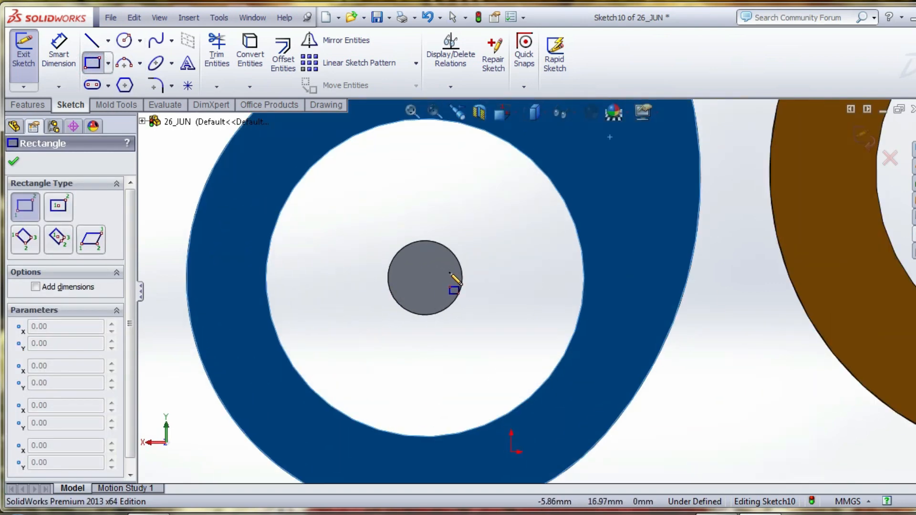
left_click(450, 272)
left_click(614, 291)
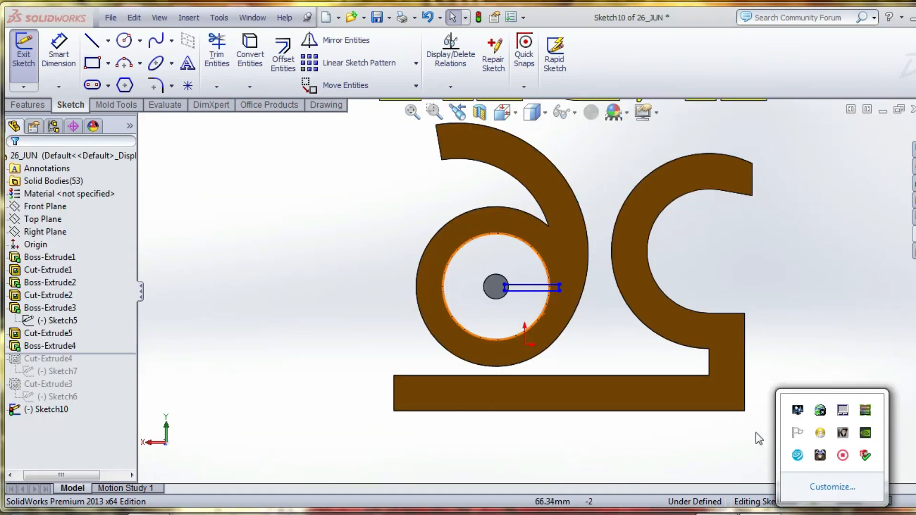
left_click(765, 366)
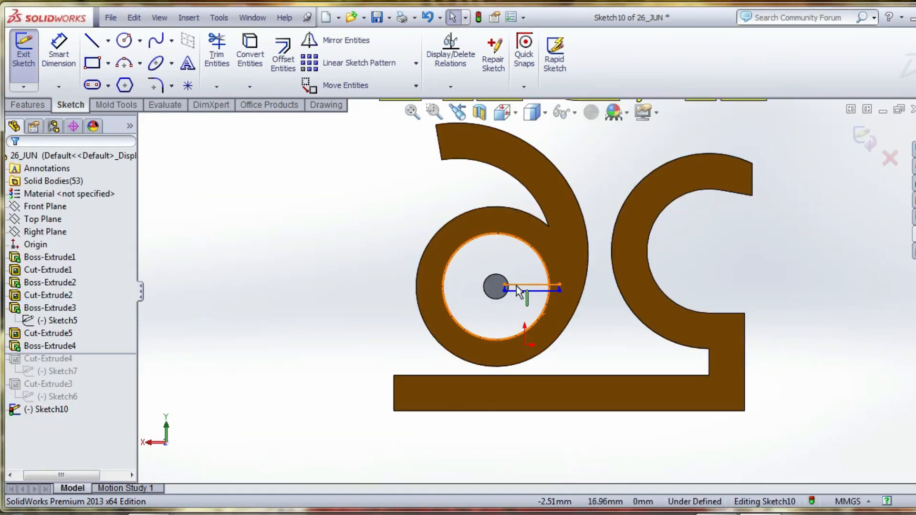
scroll(517, 290, "down", 5)
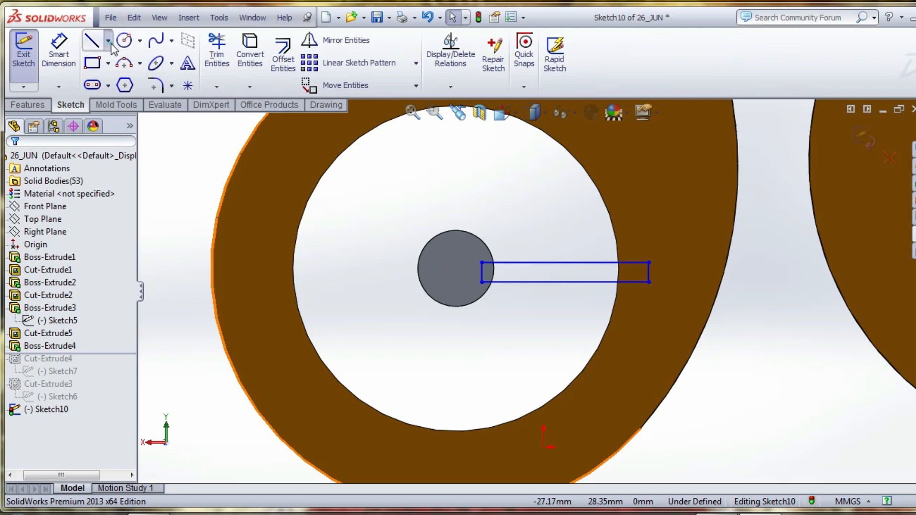
left_click(109, 41)
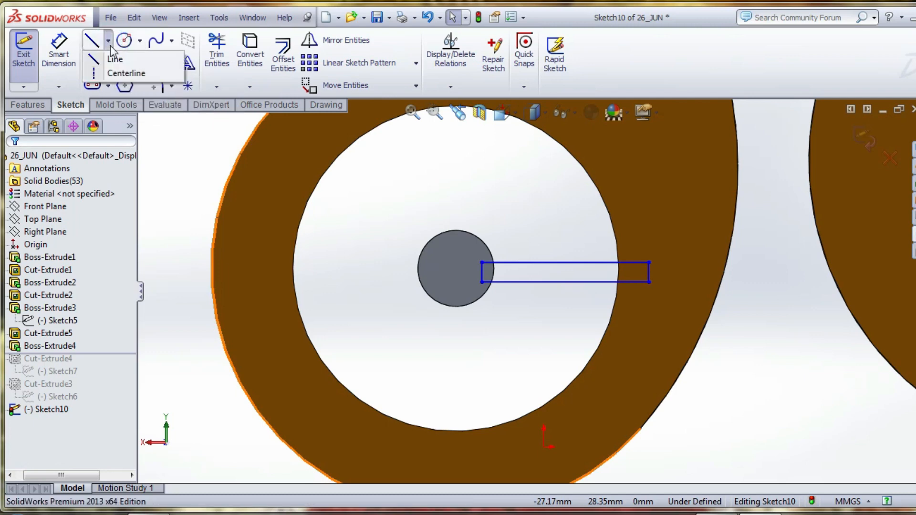
left_click(115, 74)
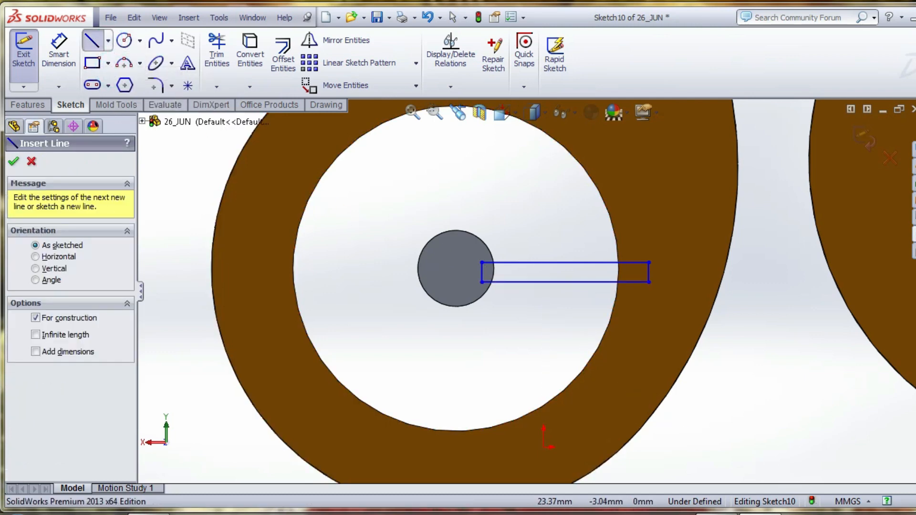
key("Escape")
- Draw a horizontal centerline from the cylinder's centre through the thin rectangle to just beyond the outer edge of the 6
left_click(109, 41)
left_click(115, 73)
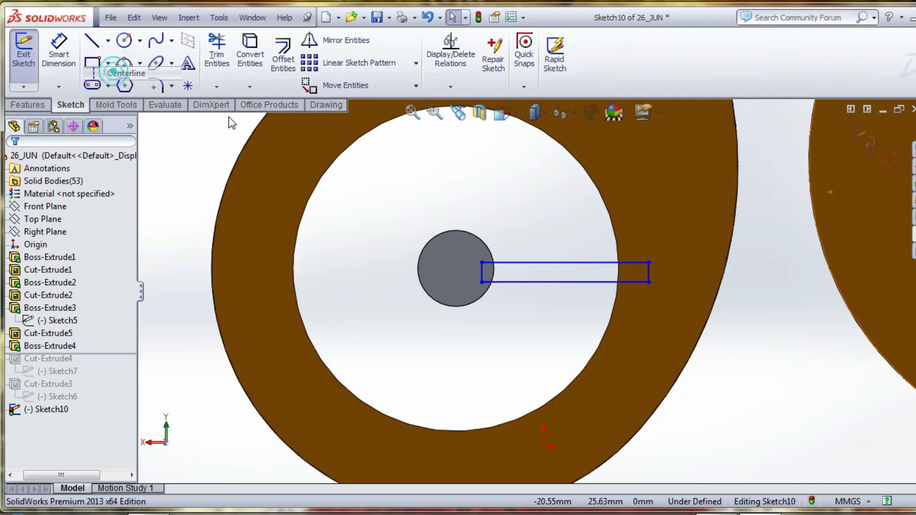
left_click(456, 268)
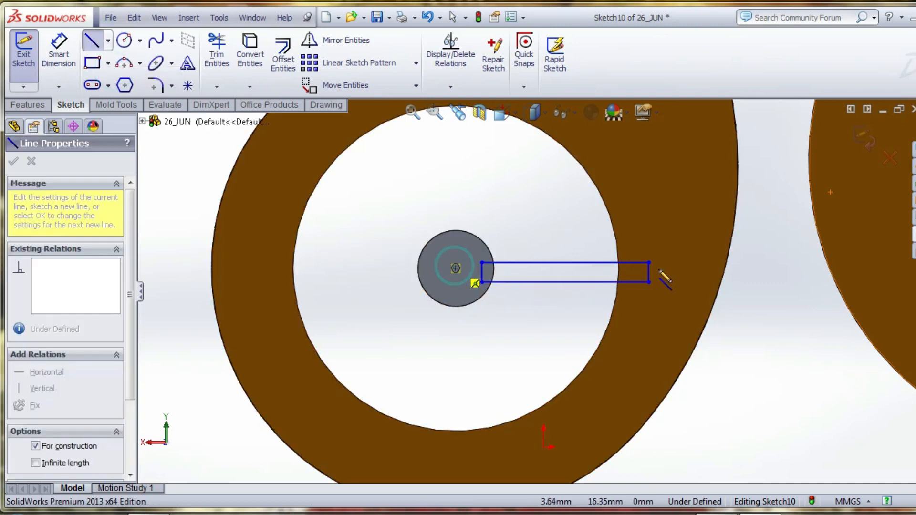
left_click(754, 268)
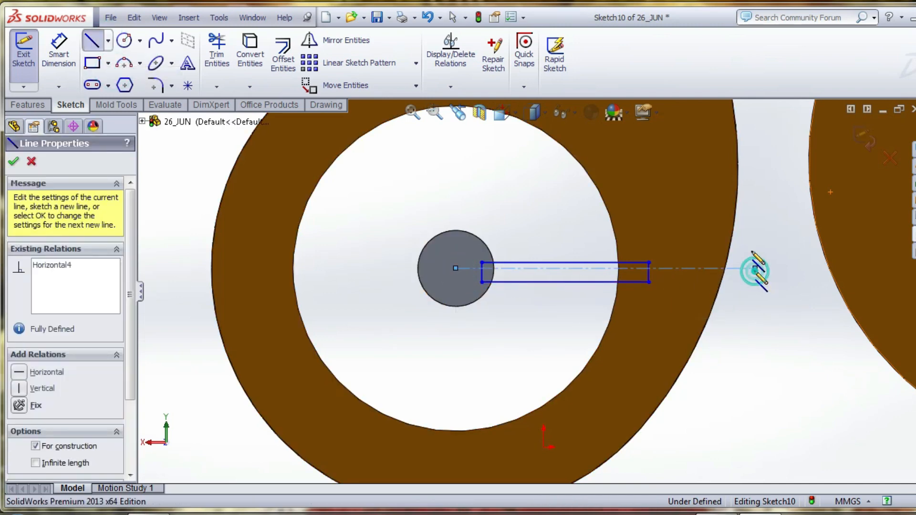
right_click(756, 267)
left_click(762, 148)
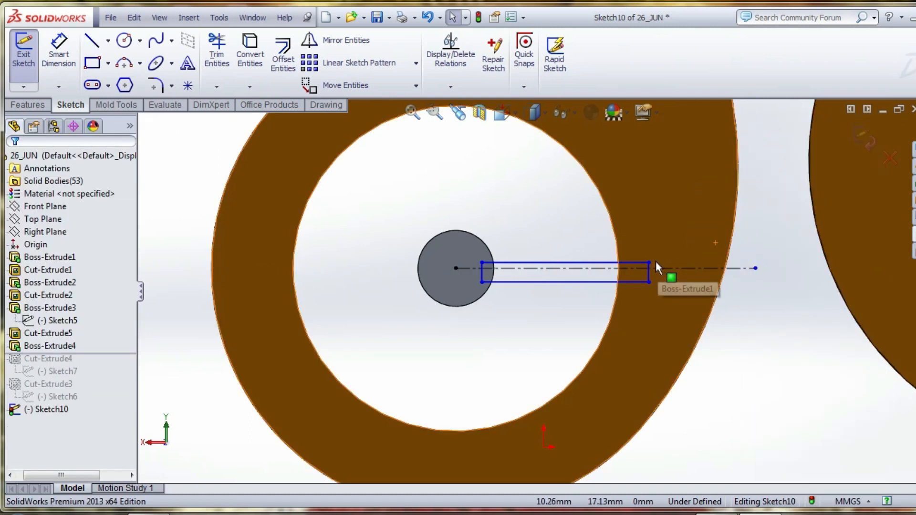
- Make the two outer corners of the thin rectangle symmetric about the horizontal centerline
left_click(649, 282)
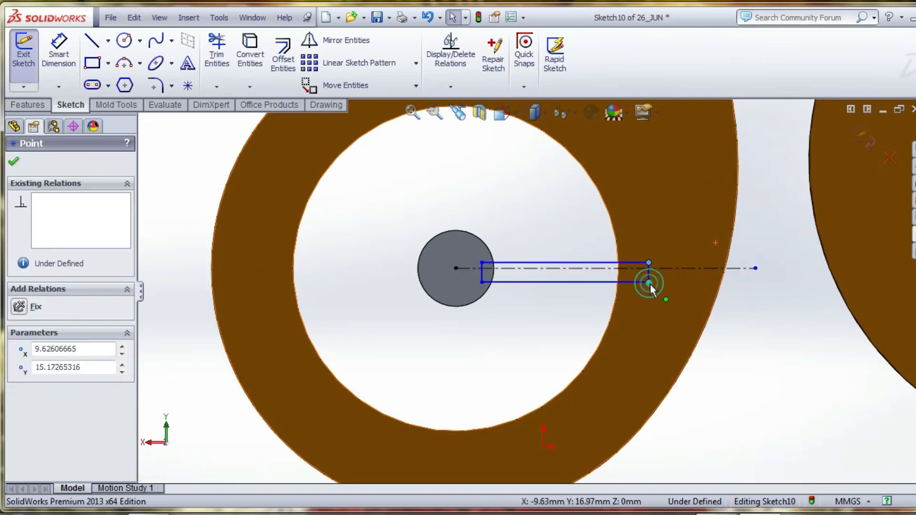
left_click(648, 283, "ctrl")
left_click(670, 268, "ctrl")
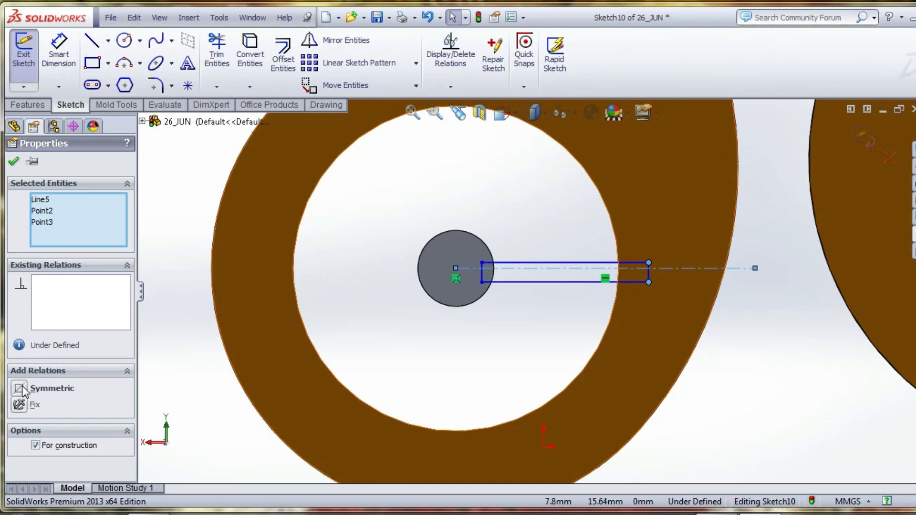
left_click(25, 390)
left_click(14, 161)
- Dimension the short outer side of the rectangle and set it to 0.5 mm
left_click(59, 43)
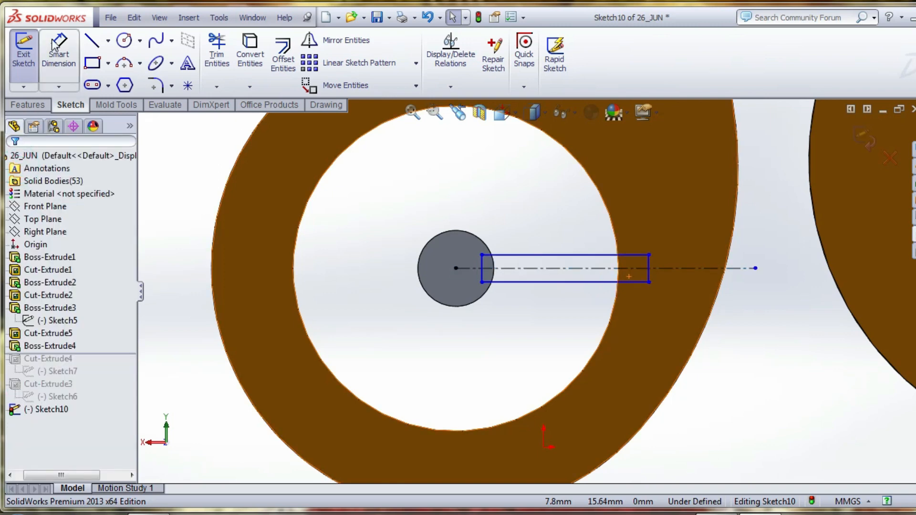
left_click(648, 270)
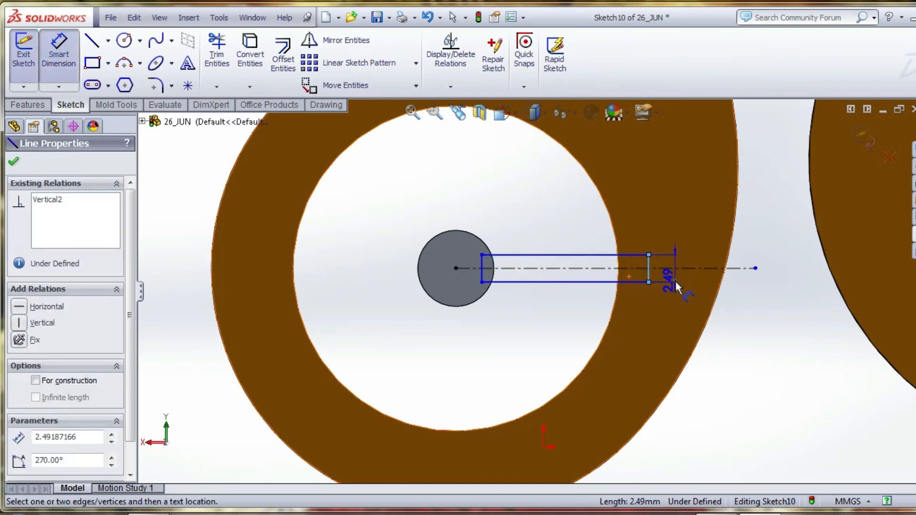
left_click(674, 281)
type("0.5")
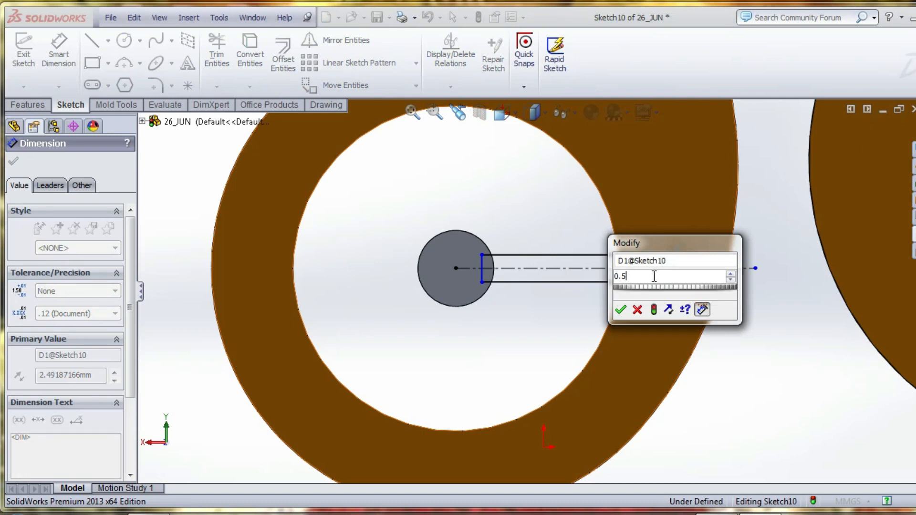
key("Return")
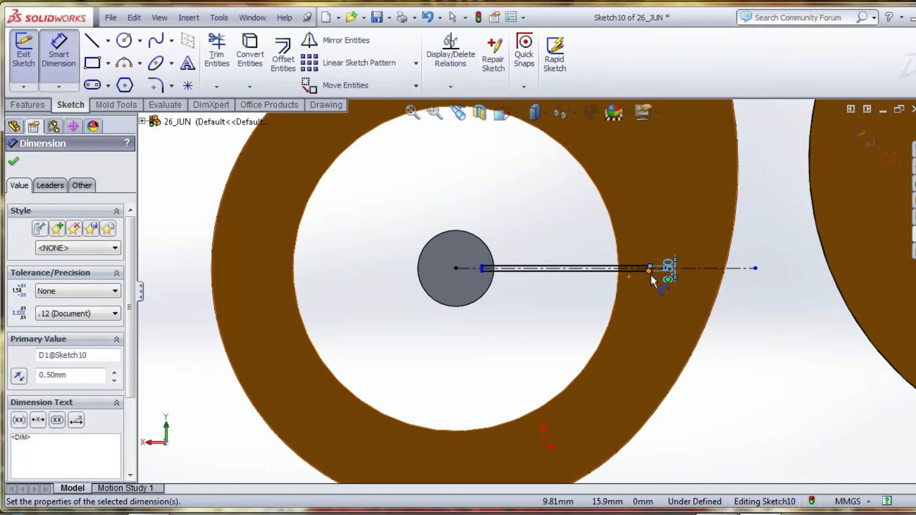
scroll(568, 281, "down", 3)
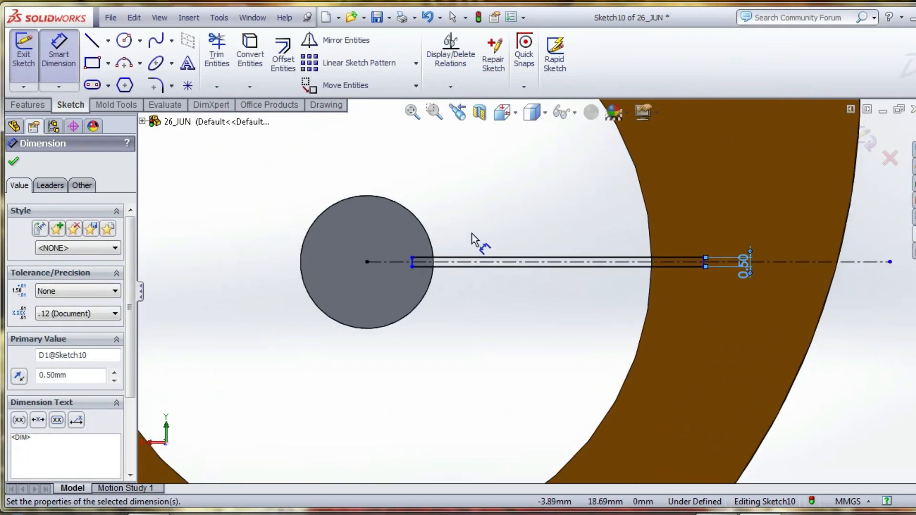
scroll(526, 265, "up", 5)
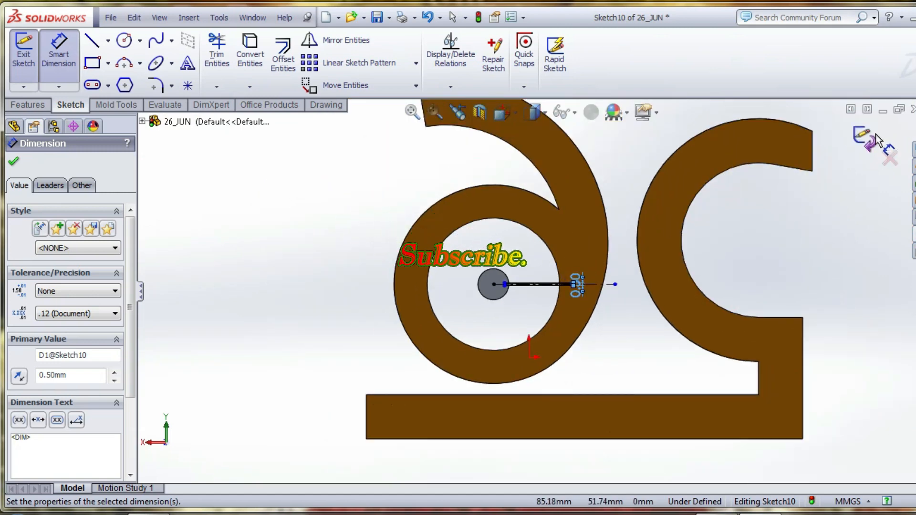
scroll(583, 287, "down", 4)
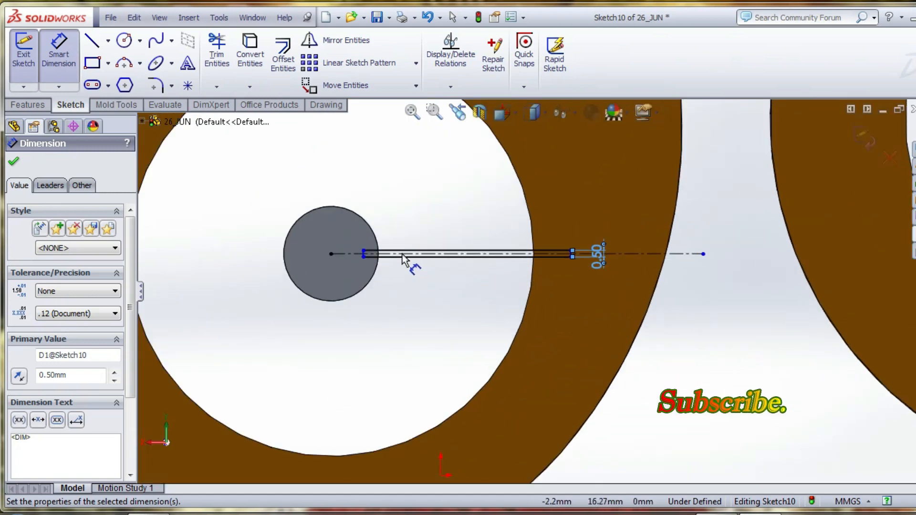
right_click(356, 228)
left_click(392, 172)
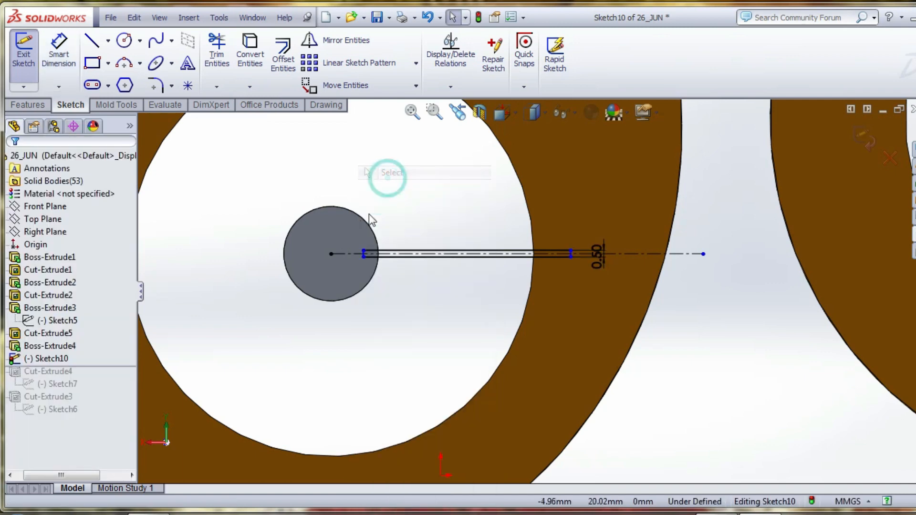
- Set up a circular sketch pattern of the rectangle's four lines, using the cylinder's circular edge as the pattern centre
mouse_move(348, 224)
left_mouse_down()
mouse_move(479, 286)
mouse_move(592, 276)
left_mouse_up()
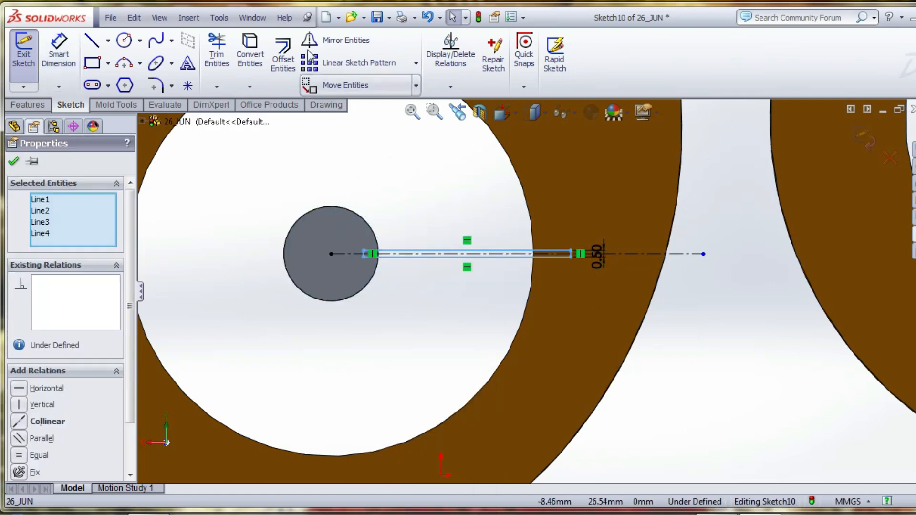
left_click(329, 64)
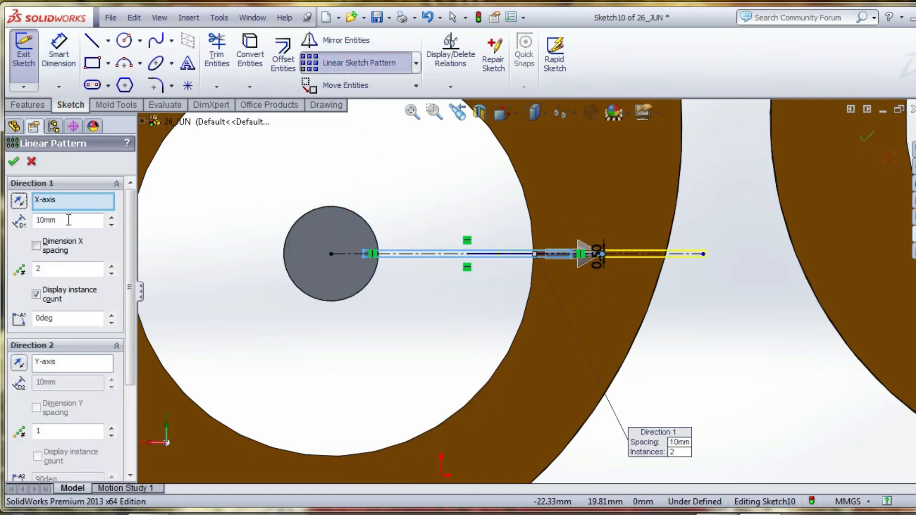
left_click(416, 63)
left_click(407, 94)
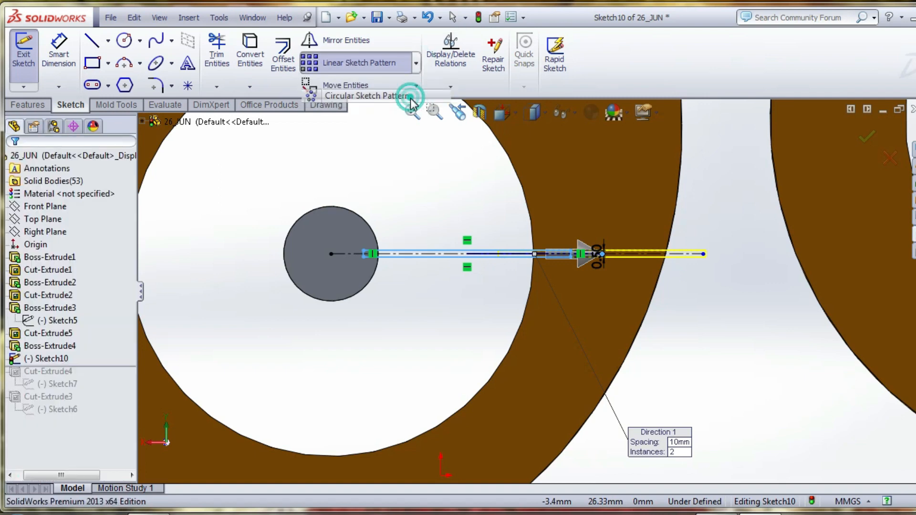
left_click(357, 213)
scroll(377, 199, "up", 3)
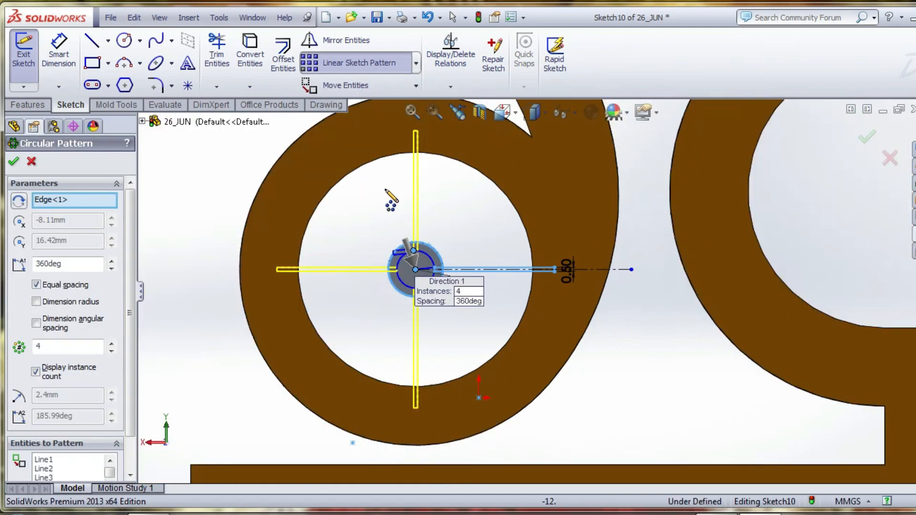
- Set the circular pattern of the thin rectangle to 24 instances equally spaced over 360 degrees
double_click(39, 346)
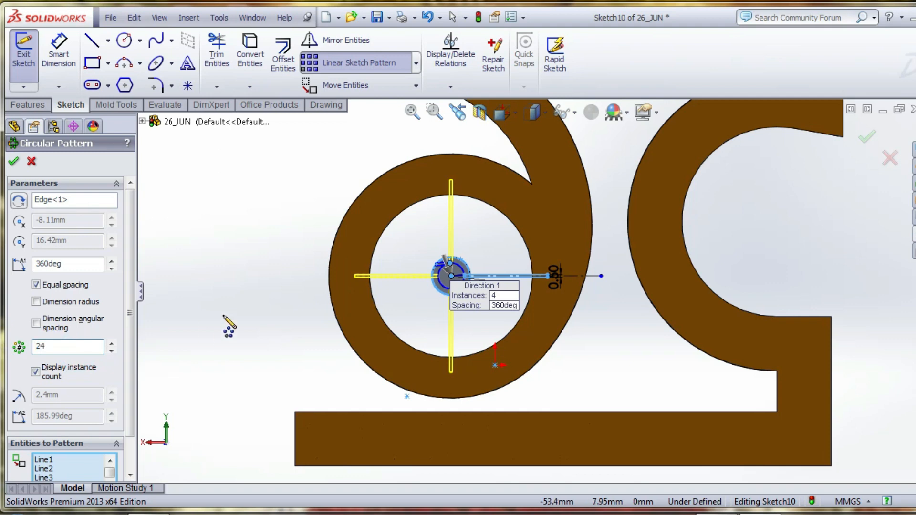
left_click(243, 303)
scroll(470, 281, "down", 2)
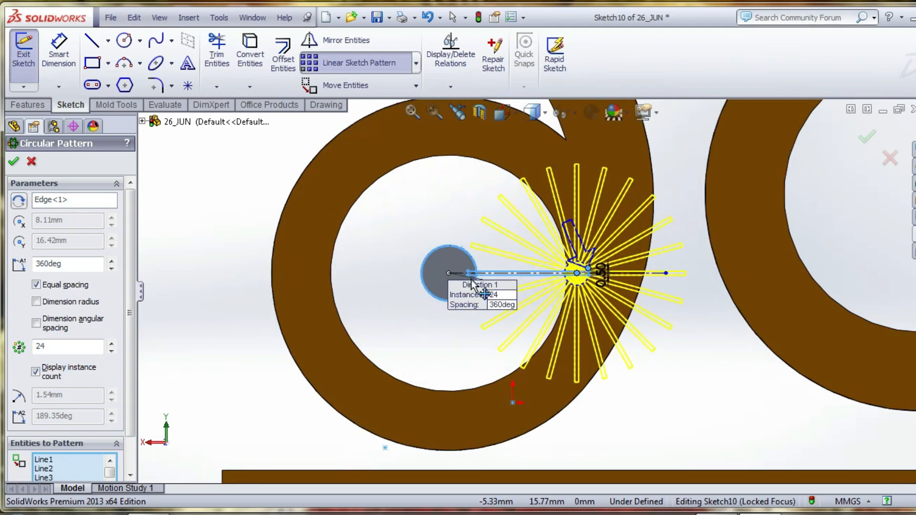
scroll(472, 283, "down", 1)
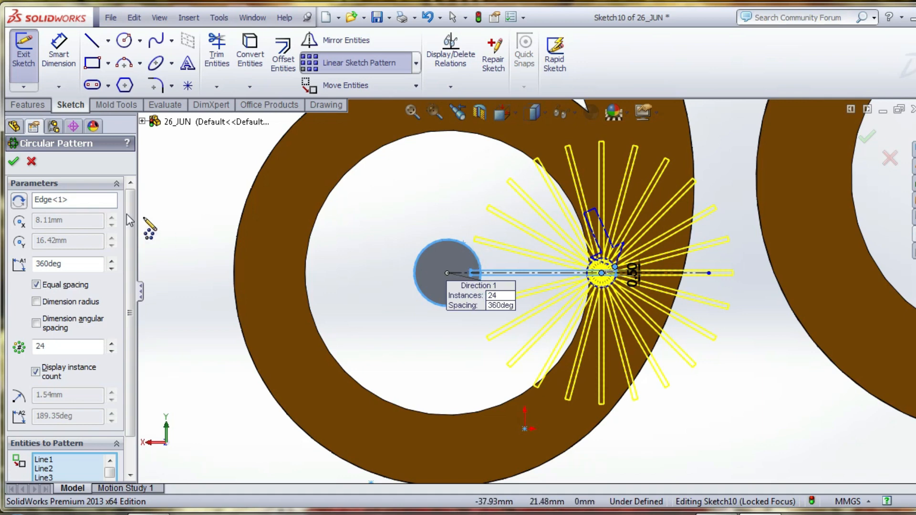
- Clear the pattern's centre reference, reselect the hub cylinder's circular edge as the centre, and accept the circular pattern
right_click(91, 201)
left_click(92, 209)
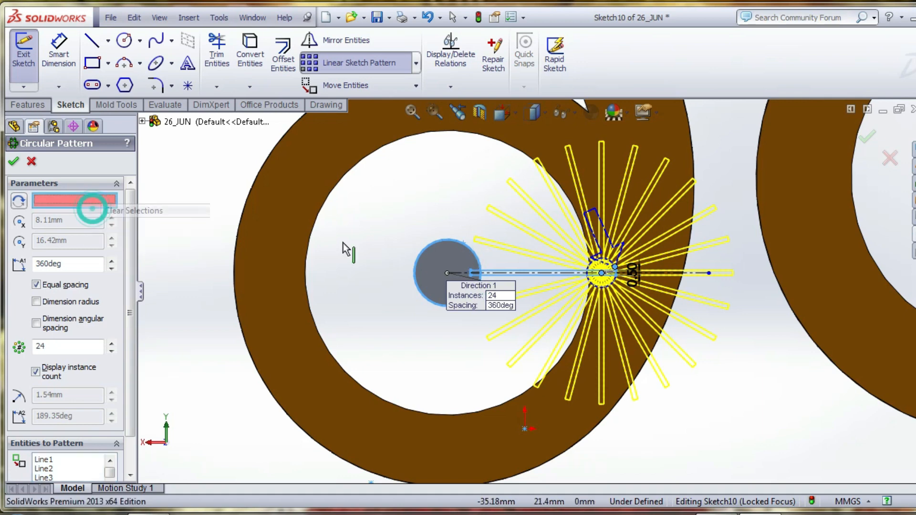
left_click(457, 241)
scroll(419, 270, "up", 1)
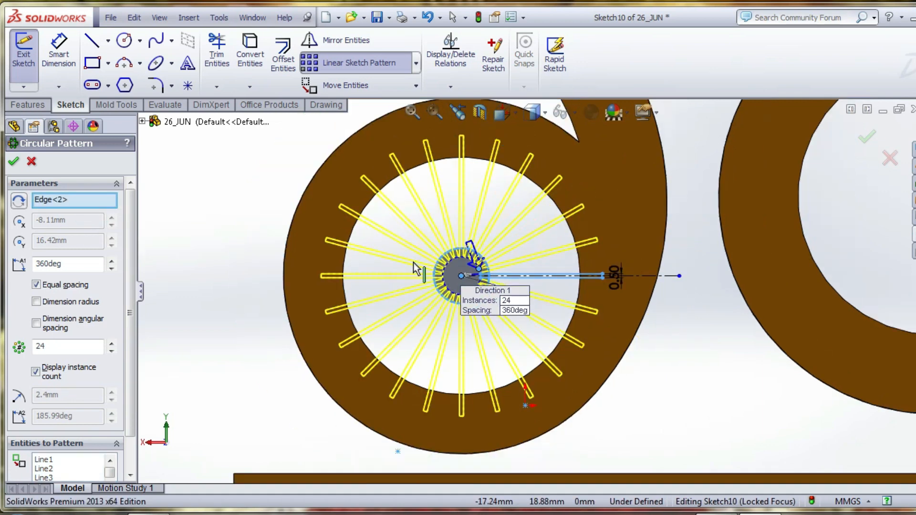
scroll(419, 270, "up", 2)
scroll(467, 289, "down", 1)
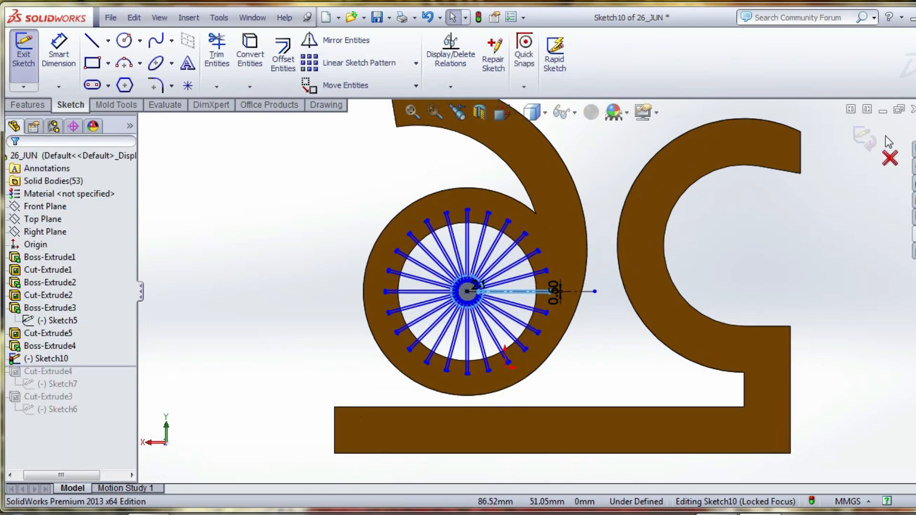
- Extrude the spoke sketch with the Up To Surface end condition, ending at the blue front face of the 6
middle_click_drag(374, 266, 449, 279)
key("f")
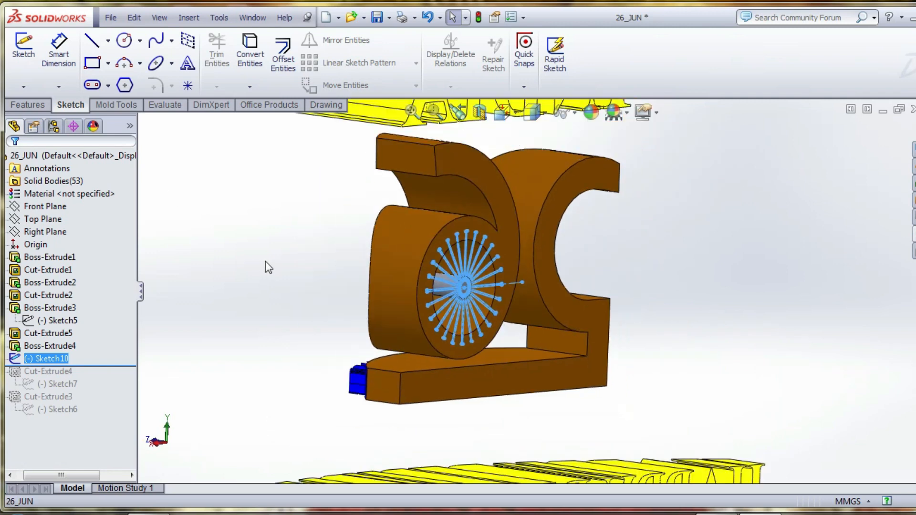
left_click(35, 107)
left_click(35, 66)
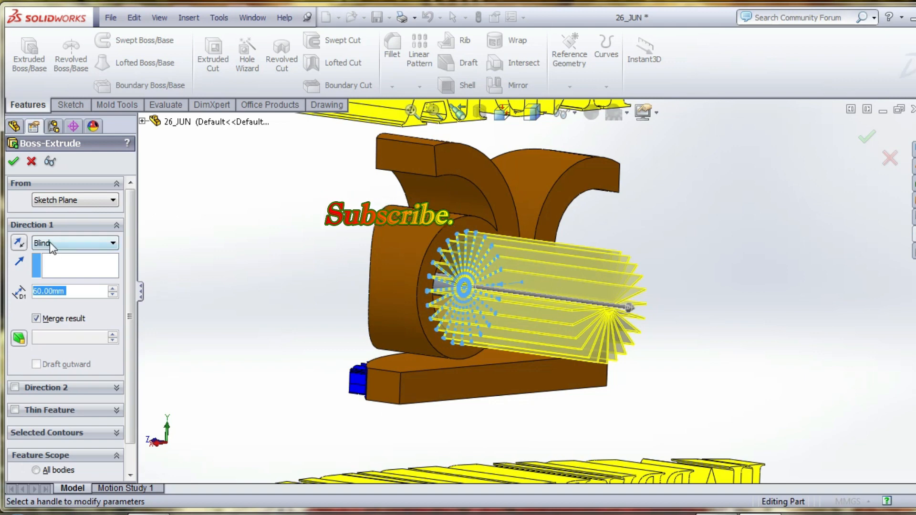
left_click(72, 243)
left_click(57, 278)
middle_click_drag(437, 293, 483, 315)
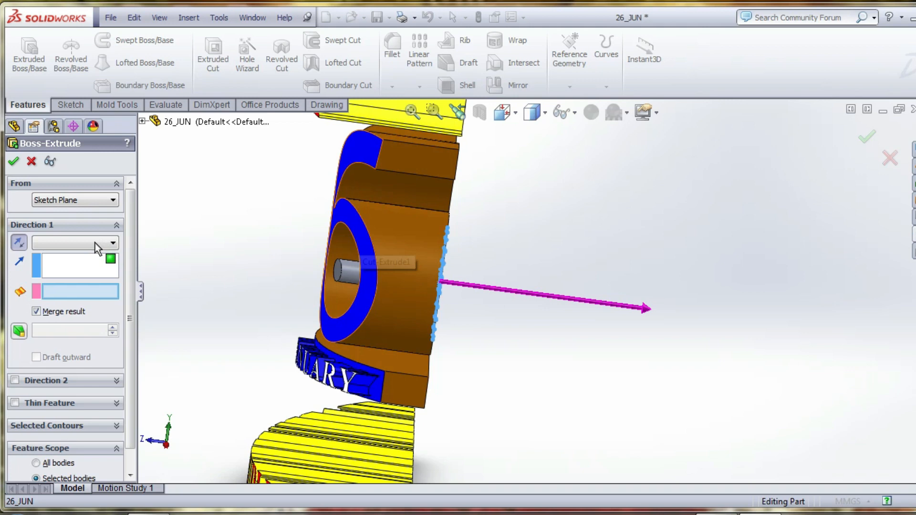
left_click(15, 163)
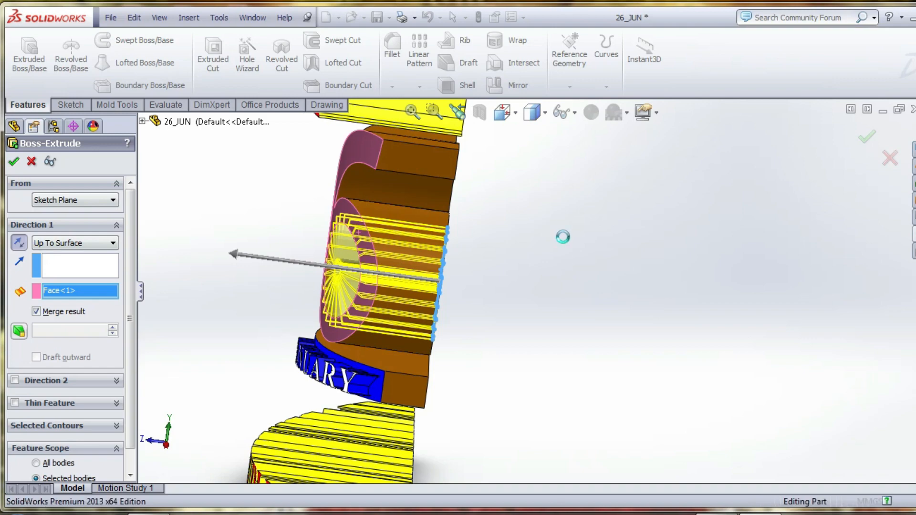
middle_click_drag(563, 241, 675, 282)
left_click(57, 359)
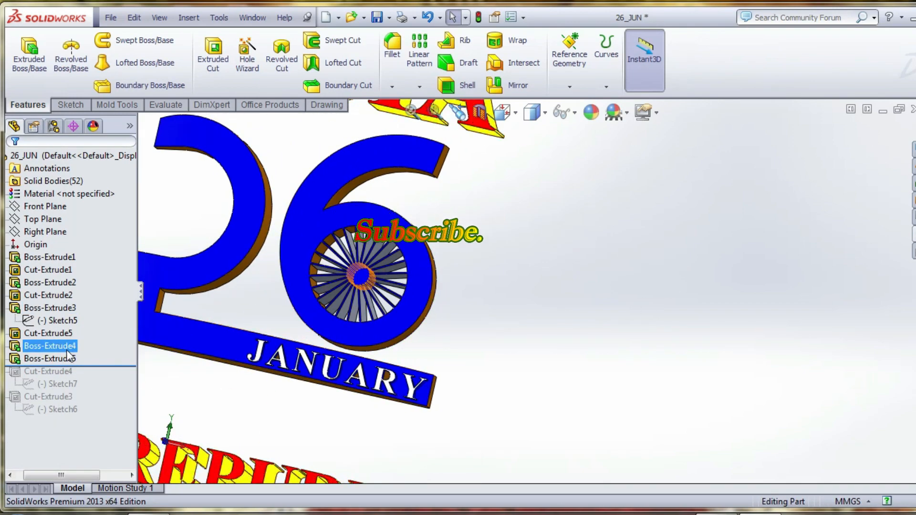
left_click(66, 360)
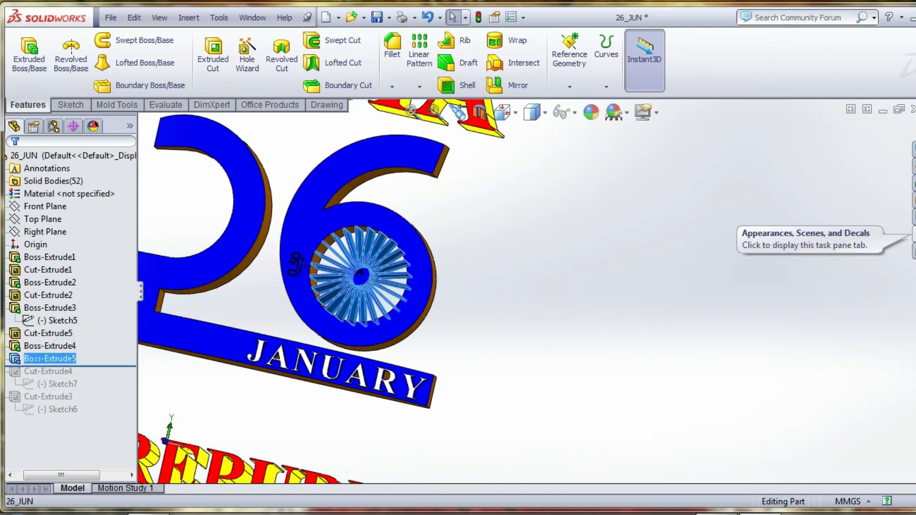
left_click(913, 234)
left_click(512, 300)
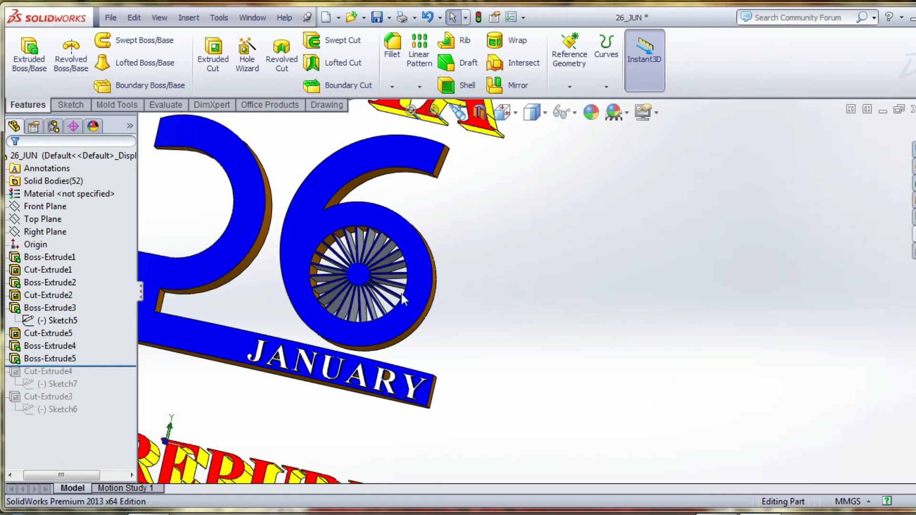
- Examine the spoked wheel inside the 6 and the surrounding lettering from several angles and distances
scroll(340, 296, "down", 3)
scroll(529, 290, "up", 5)
middle_click_drag(542, 294, 545, 326)
scroll(492, 325, "down", 1)
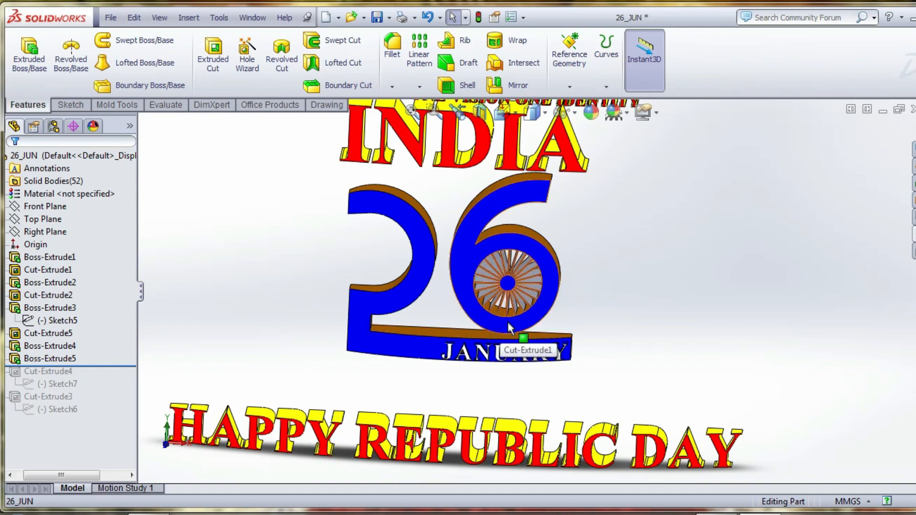
scroll(532, 319, "up", 3)
mouse_move(533, 322)
middle_mouse_down()
mouse_move(534, 302)
mouse_move(547, 316)
middle_mouse_up()
scroll(481, 292, "down", 2)
middle_click_drag(482, 292, 465, 286)
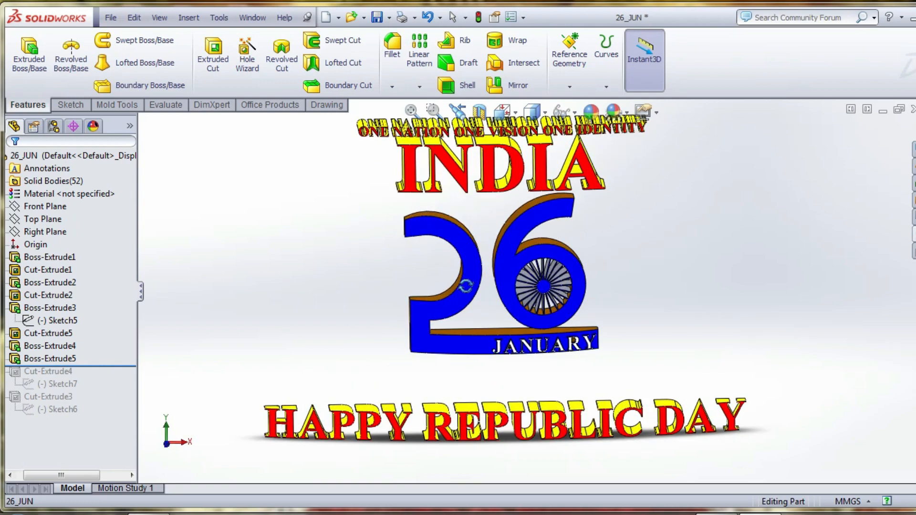
scroll(528, 282, "down", 1)
- Apply the Blue LED appearance to the extruded spokes of the wheel inside the 6
left_click(62, 362)
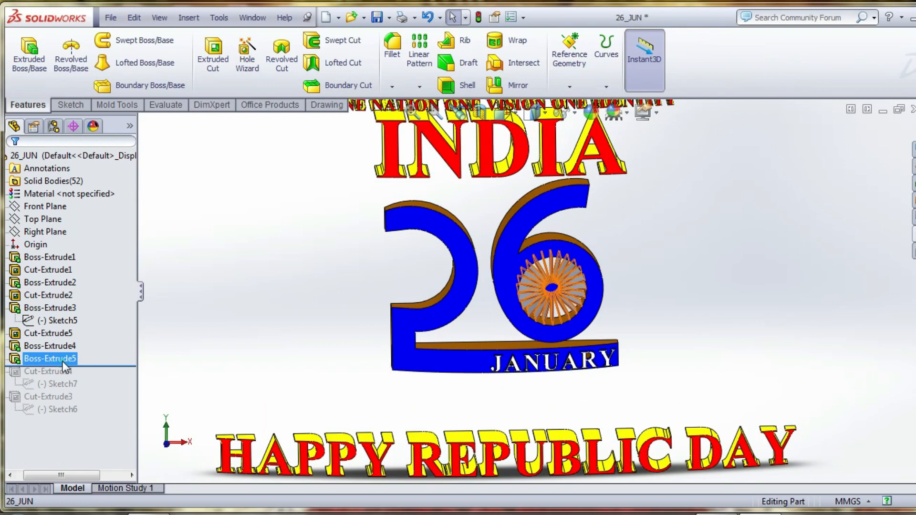
left_click(912, 234)
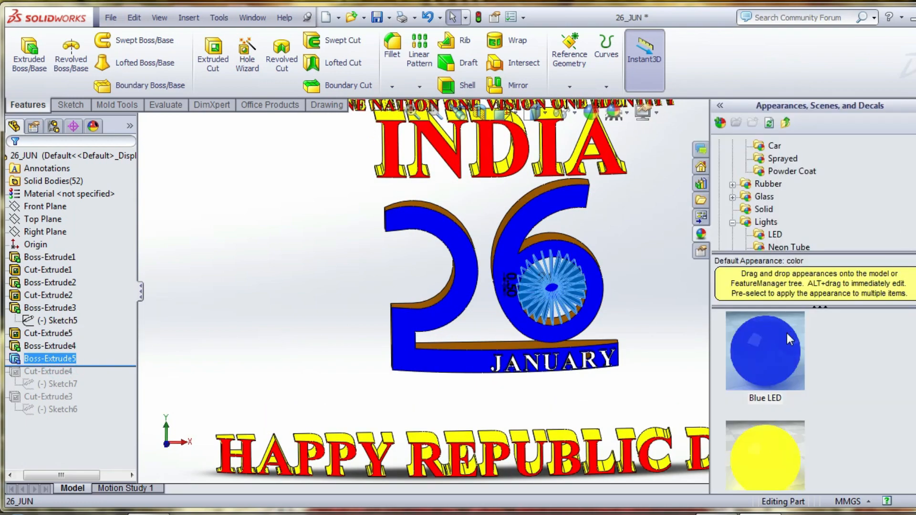
left_click(783, 363)
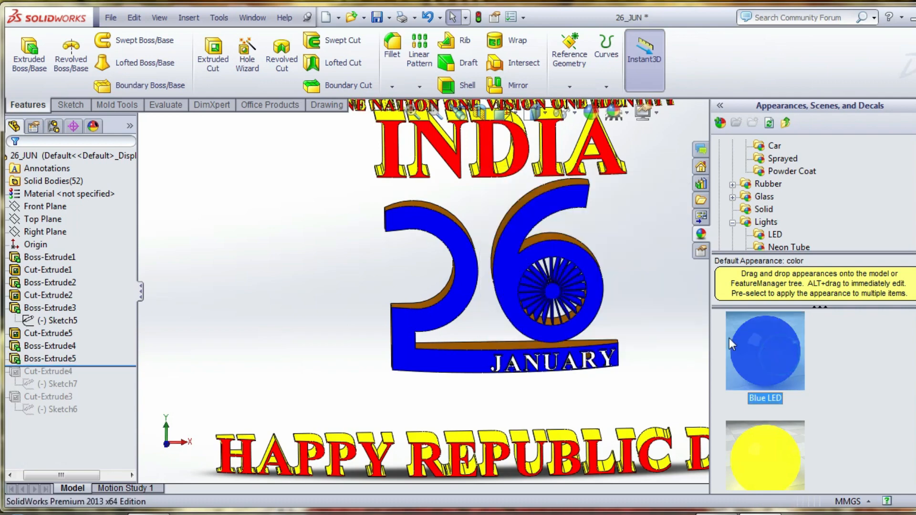
left_click(674, 317)
- Apply the Backdrop - Ambient White scene to the model
scroll(674, 318, "up", 1)
middle_click_drag(659, 269, 672, 288)
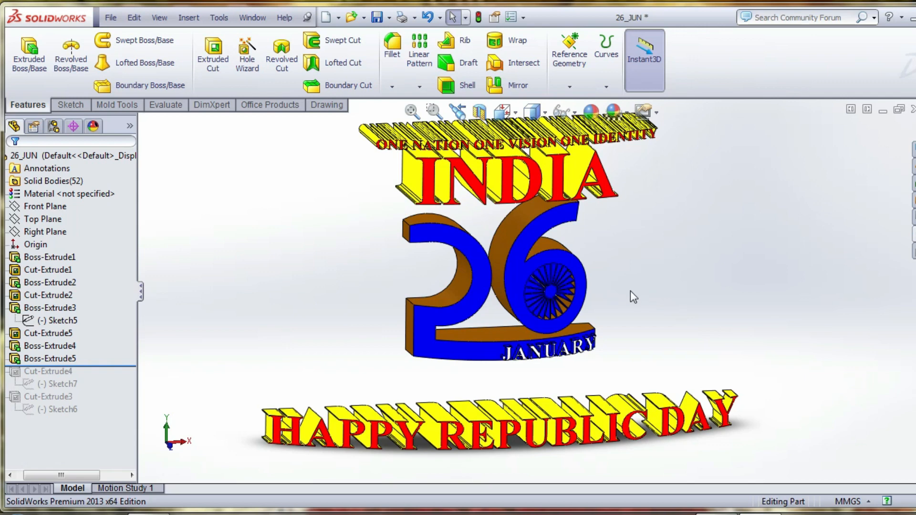
scroll(625, 292, "up", 1)
scroll(626, 292, "down", 1)
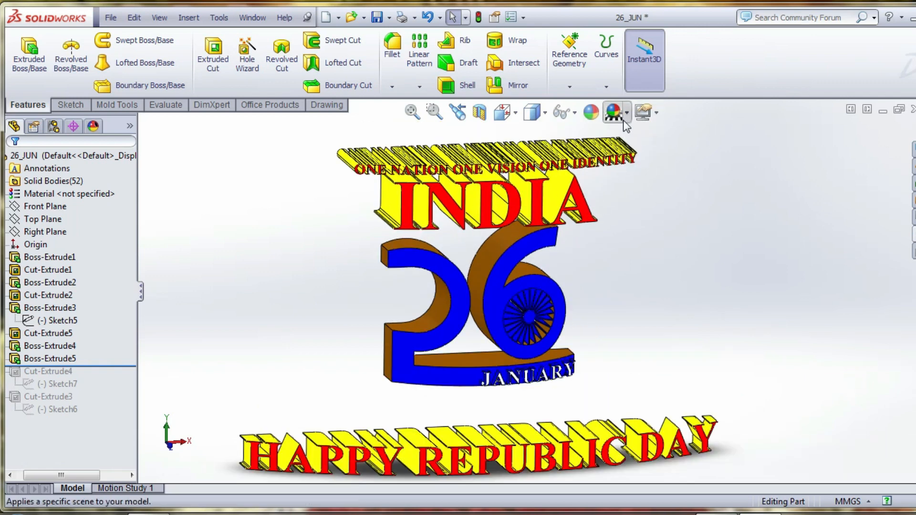
left_click(625, 115)
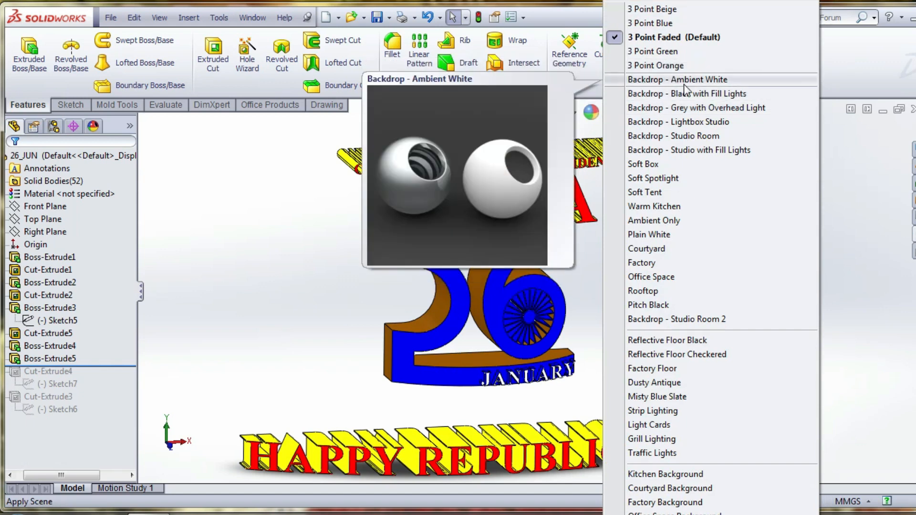
left_click(684, 84)
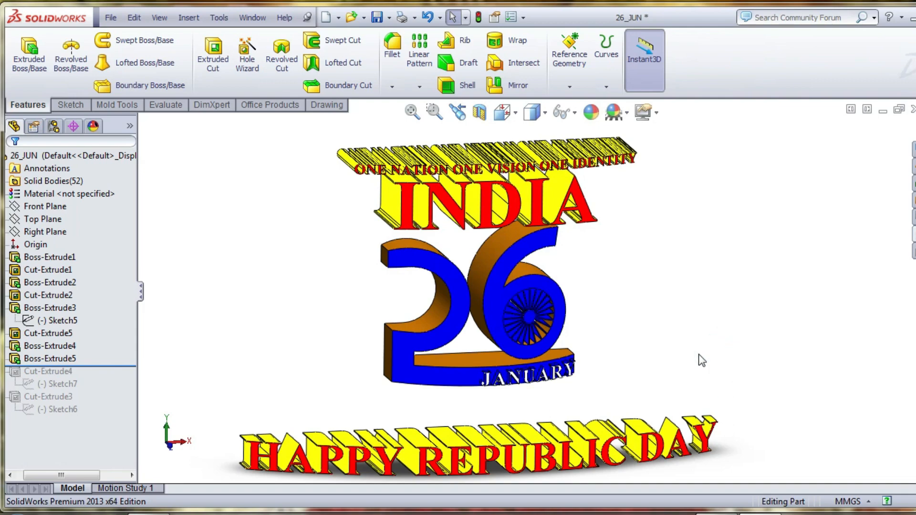
- Inspect the finished Republic Day model from different angles and distances
middle_click_drag(700, 359, 692, 331)
scroll(557, 379, "down", 2)
middle_click_drag(561, 378, 535, 367)
scroll(549, 339, "up", 3)
scroll(540, 346, "up", 1)
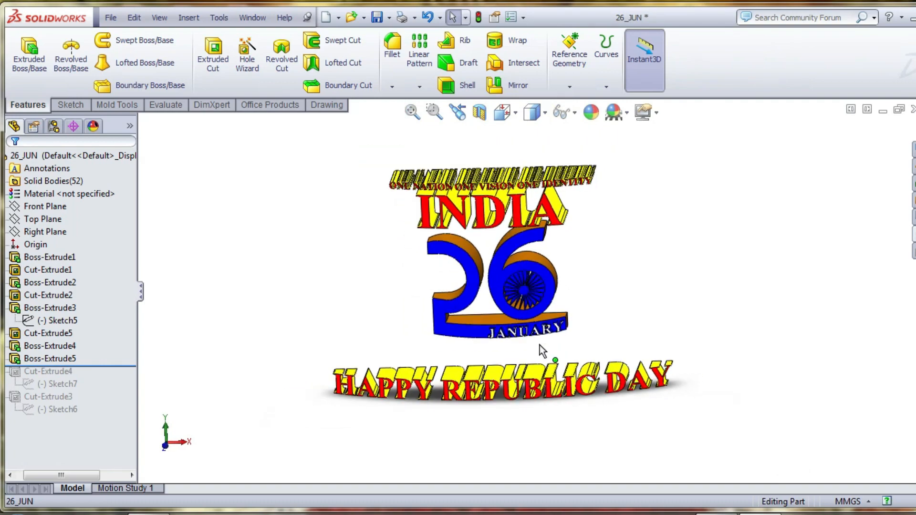
scroll(500, 210, "down", 1)
middle_click_drag(500, 210, 506, 216)
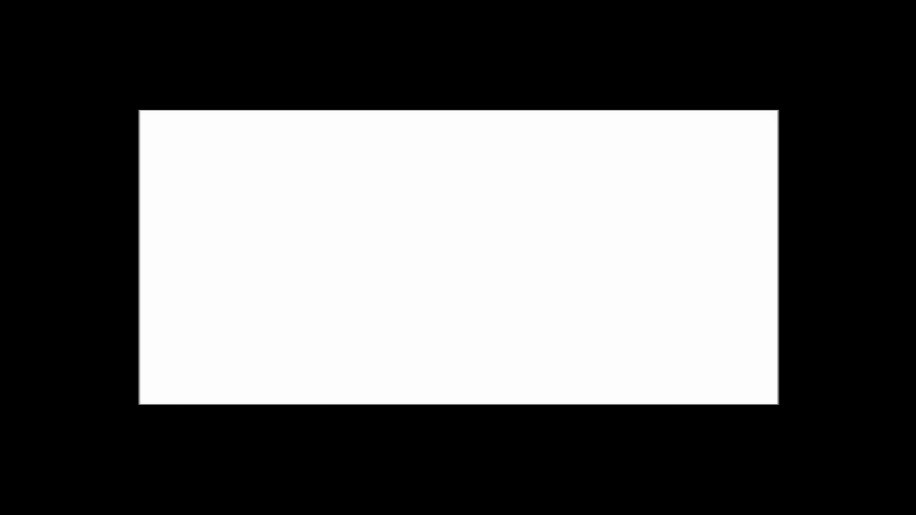